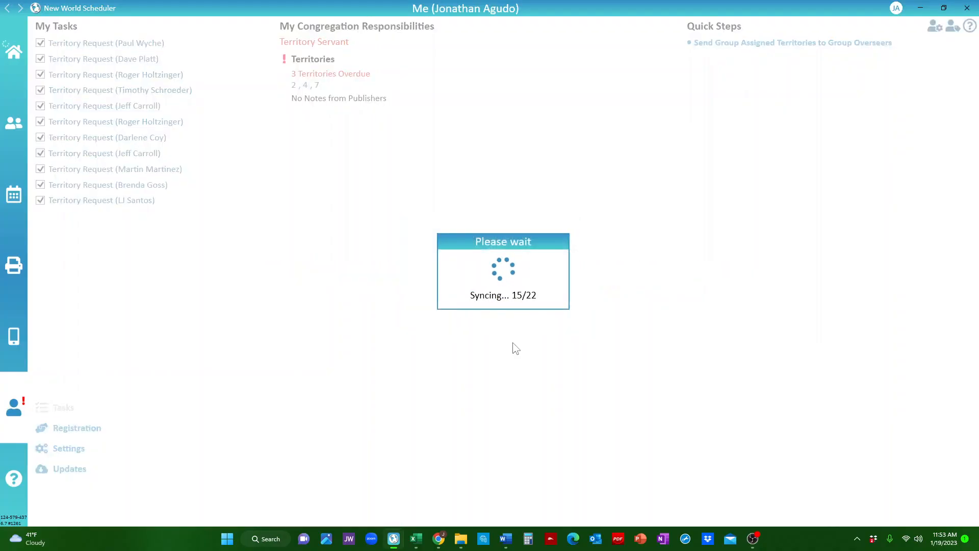
# Open territory B-6 in the Territories list and delete its Allen area, confirming the permanent deletion.
pyautogui.click(16, 80)
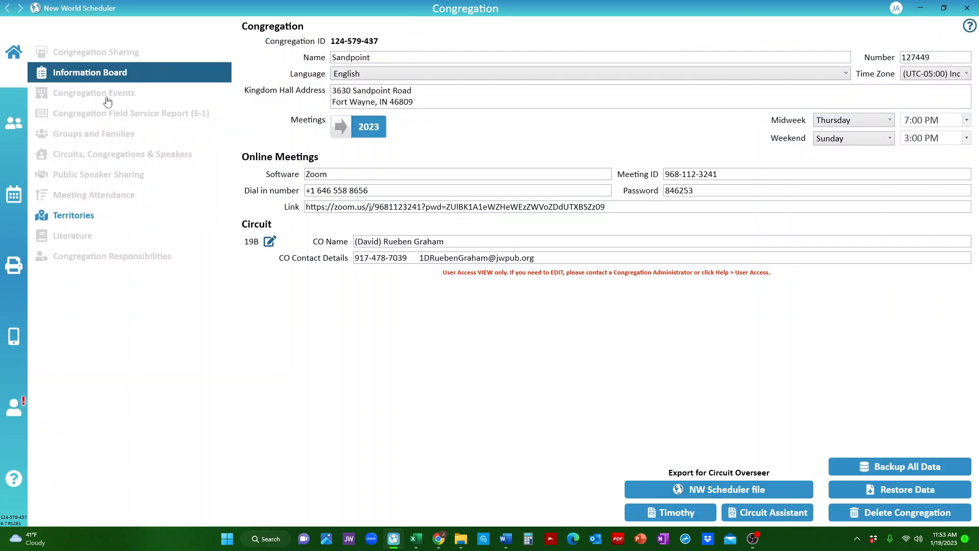
pyautogui.click(92, 216)
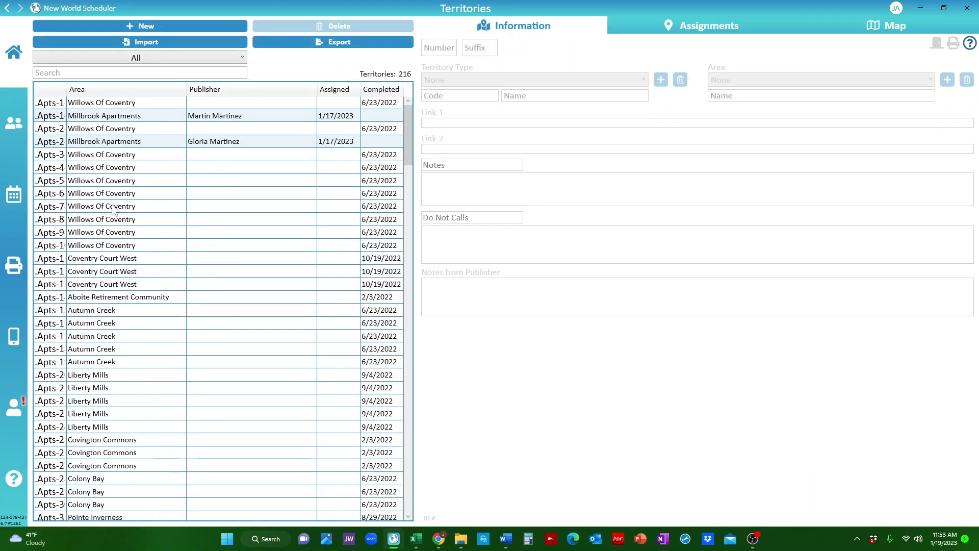
pyautogui.scroll(-20, 146, 232)
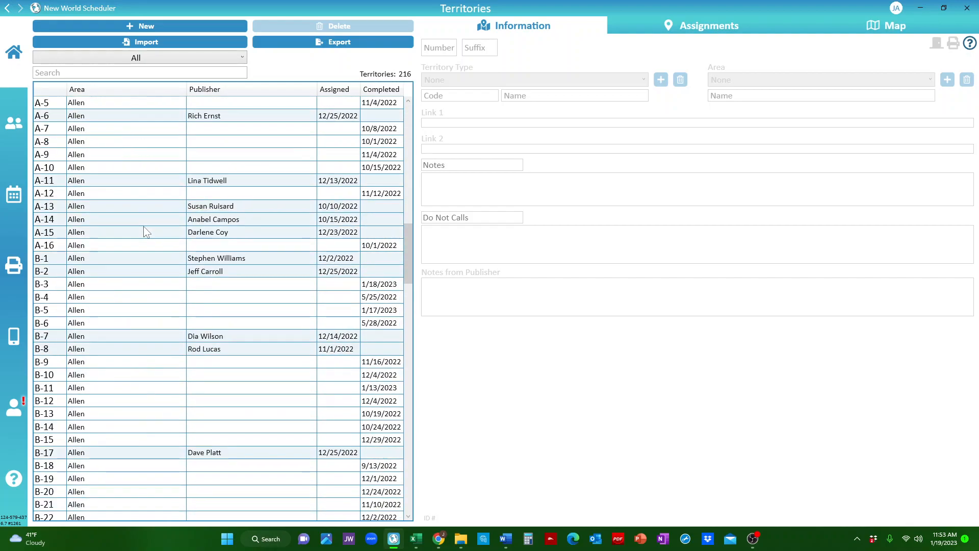
pyautogui.click(52, 326)
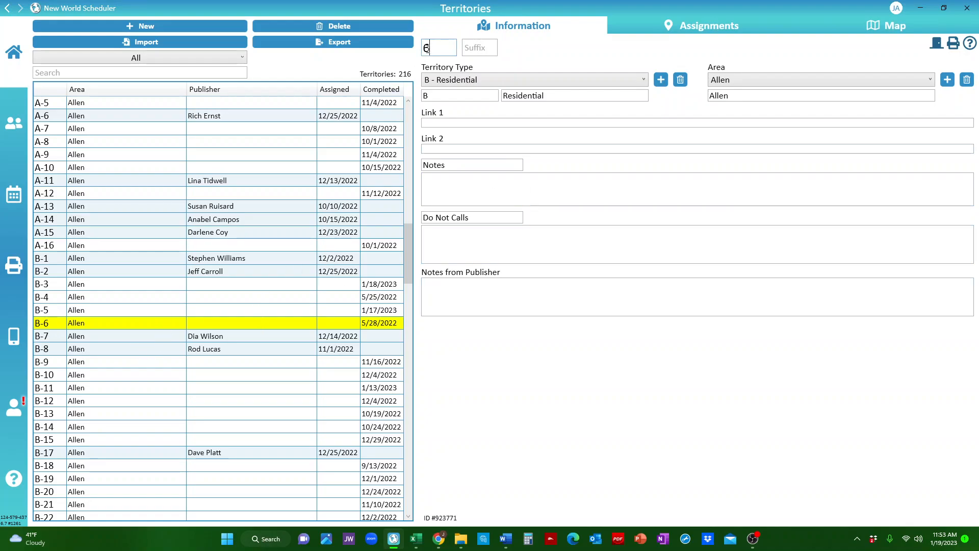
pyautogui.click(451, 81)
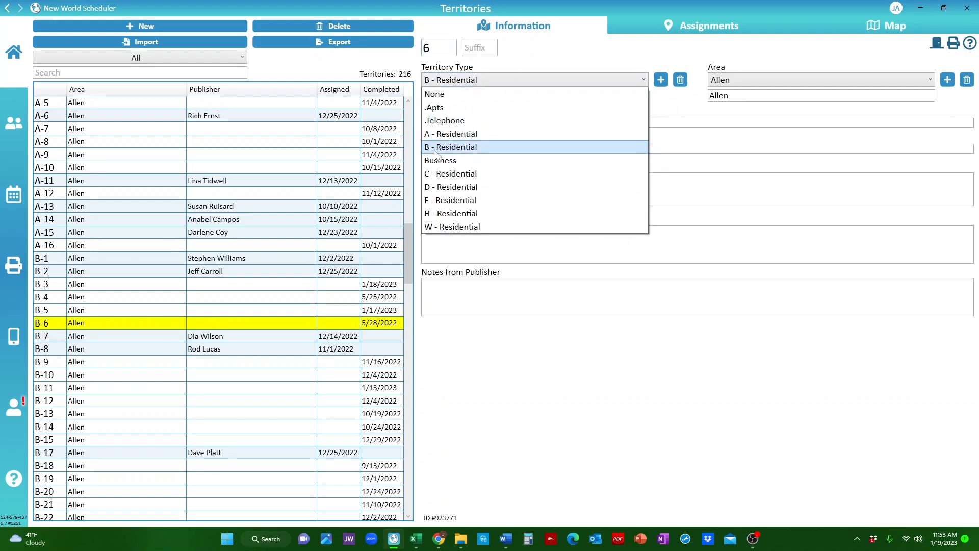
pyautogui.click(451, 148)
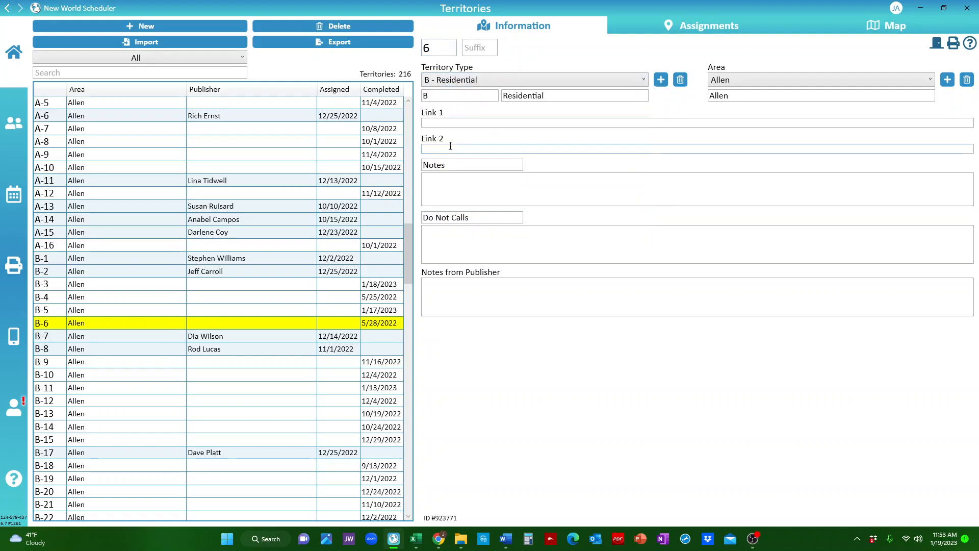
pyautogui.click(443, 52)
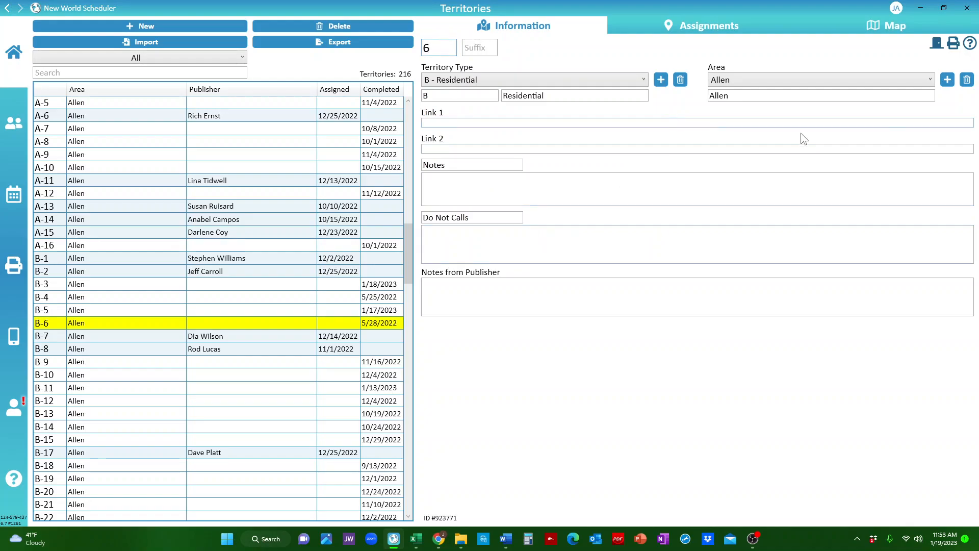
pyautogui.click(970, 83)
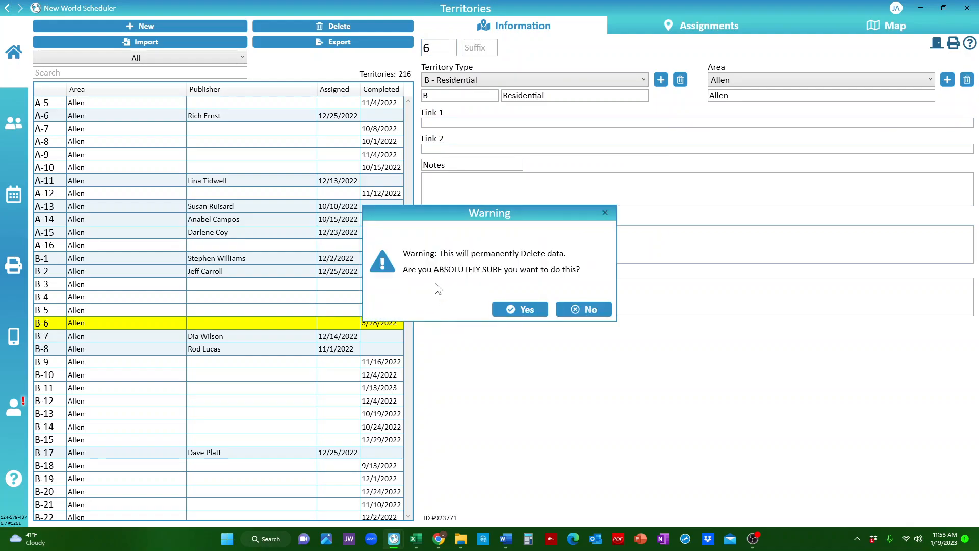
pyautogui.click(516, 311)
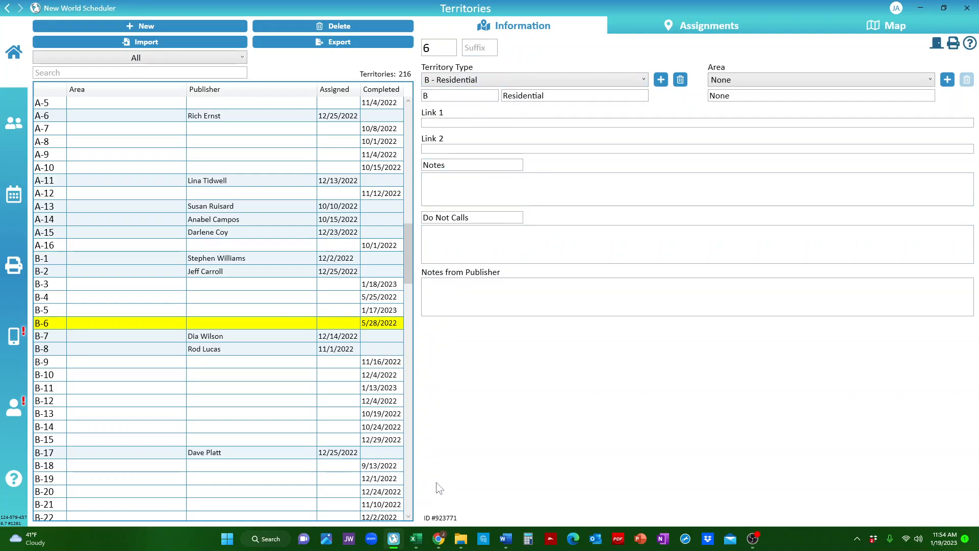
# Switch to the Territory Helper browser tab and locate Residential B6 under the Residential territories.
pyautogui.moveTo(439, 539)
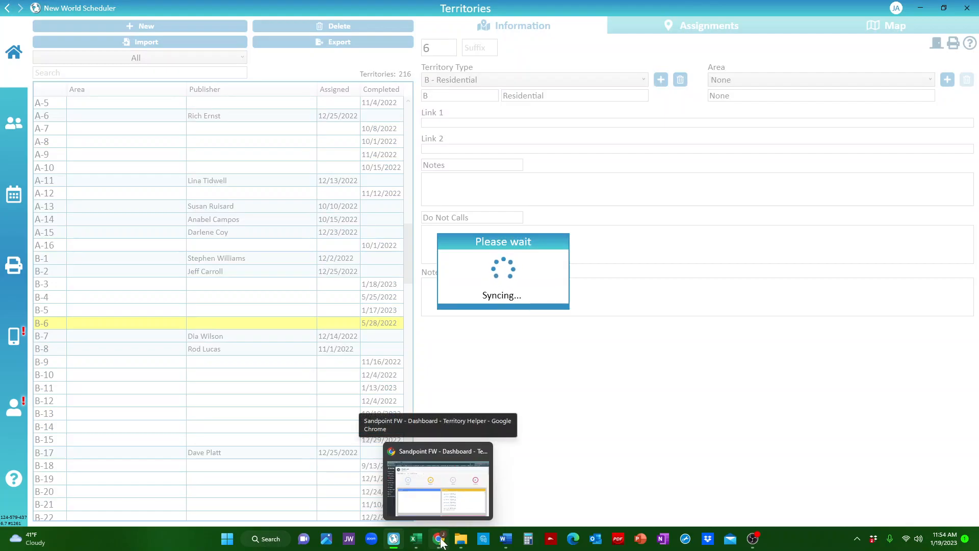
pyautogui.click(441, 541)
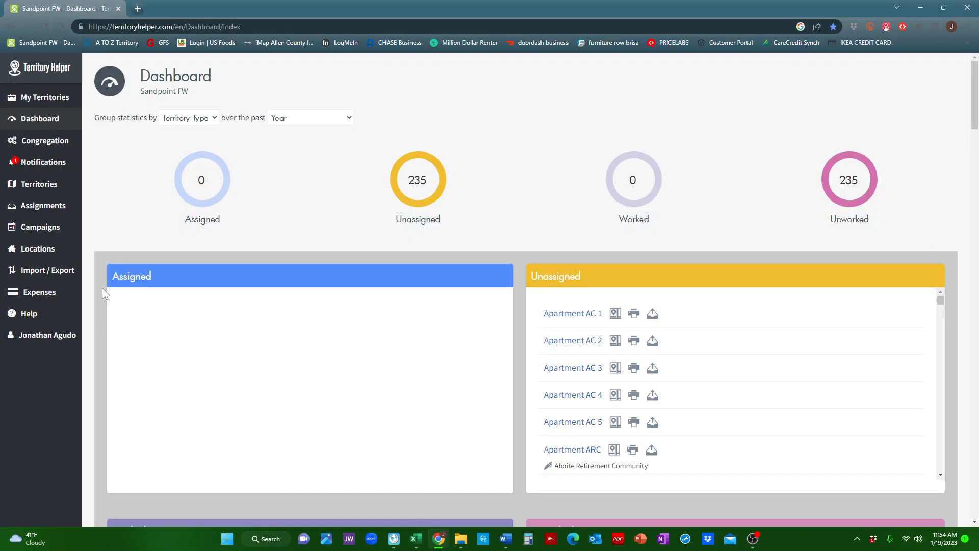
pyautogui.click(43, 185)
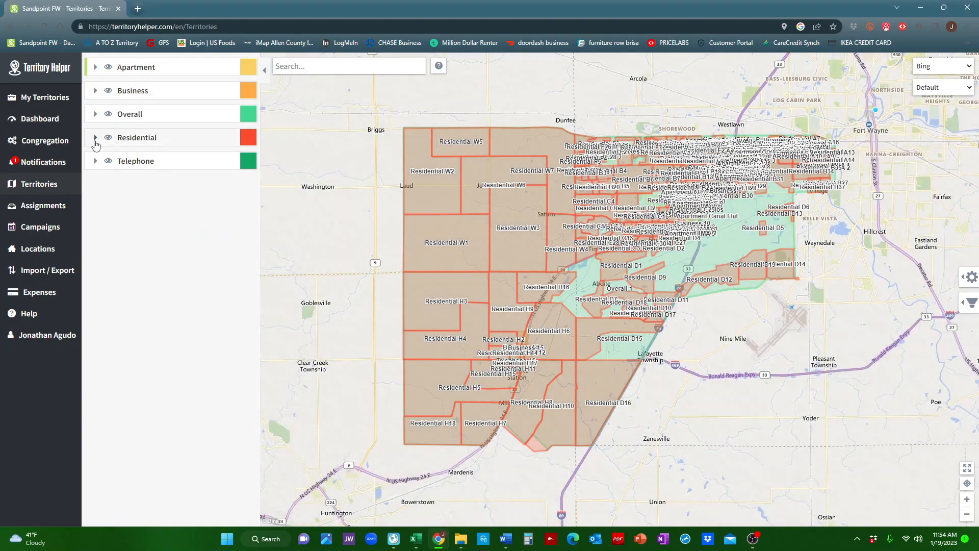
pyautogui.click(96, 137)
pyautogui.scroll(-10, 163, 305)
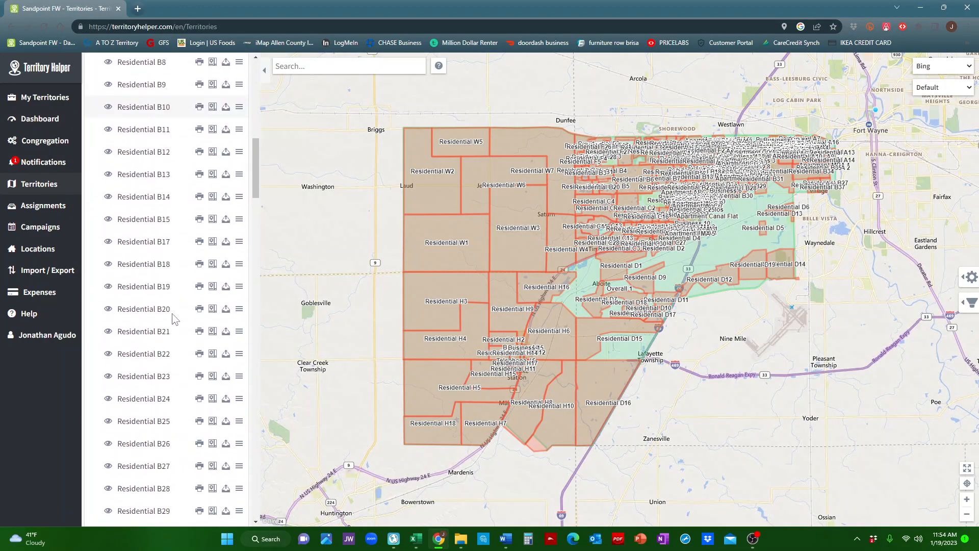
pyautogui.scroll(2, 162, 173)
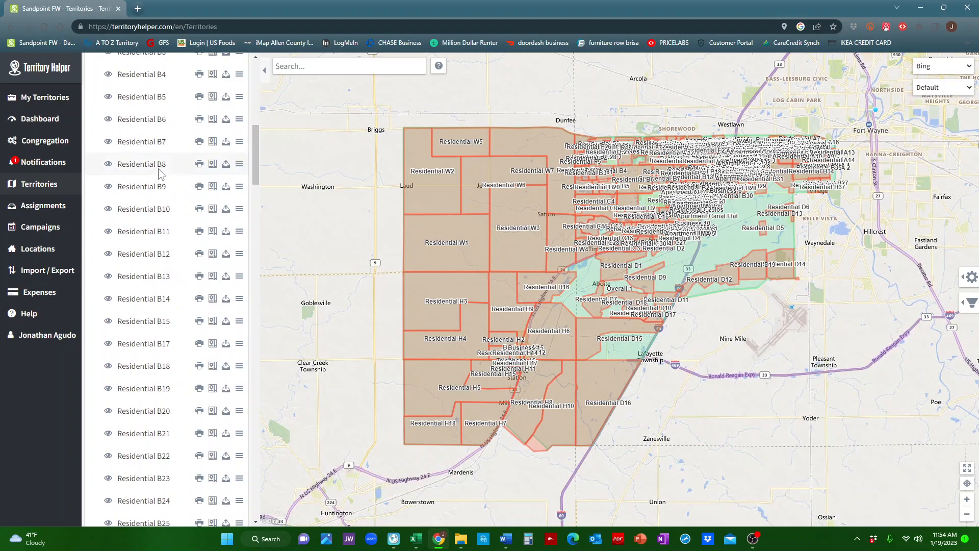
pyautogui.click(151, 122)
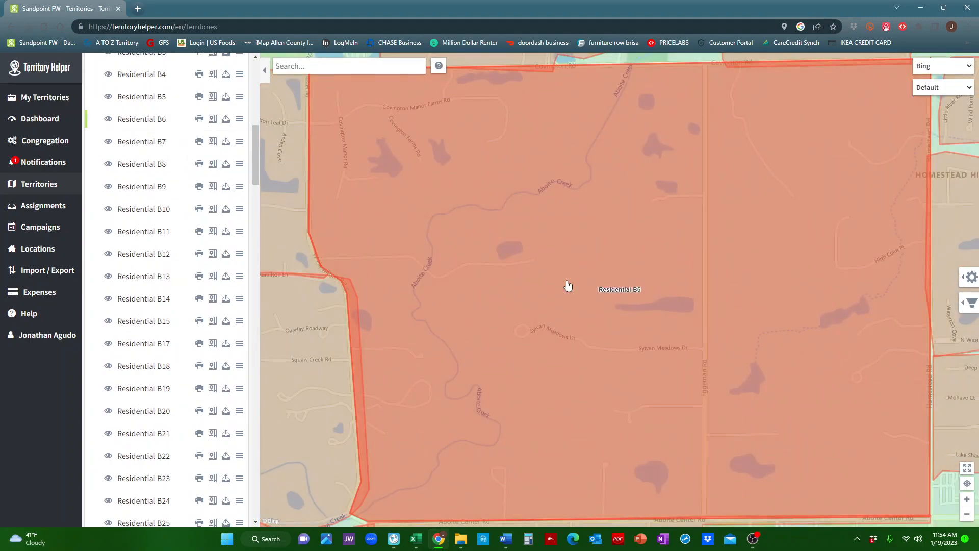
# Open the print page for Residential B6 from the territory's map context options.
pyautogui.moveTo(544, 274); pyautogui.dragTo(535, 236)
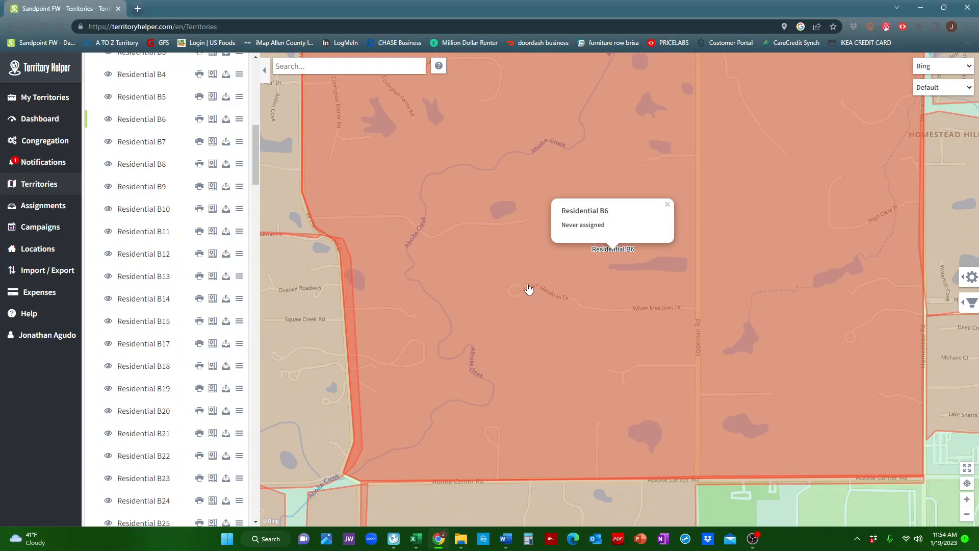
pyautogui.scroll(-1, 507, 260)
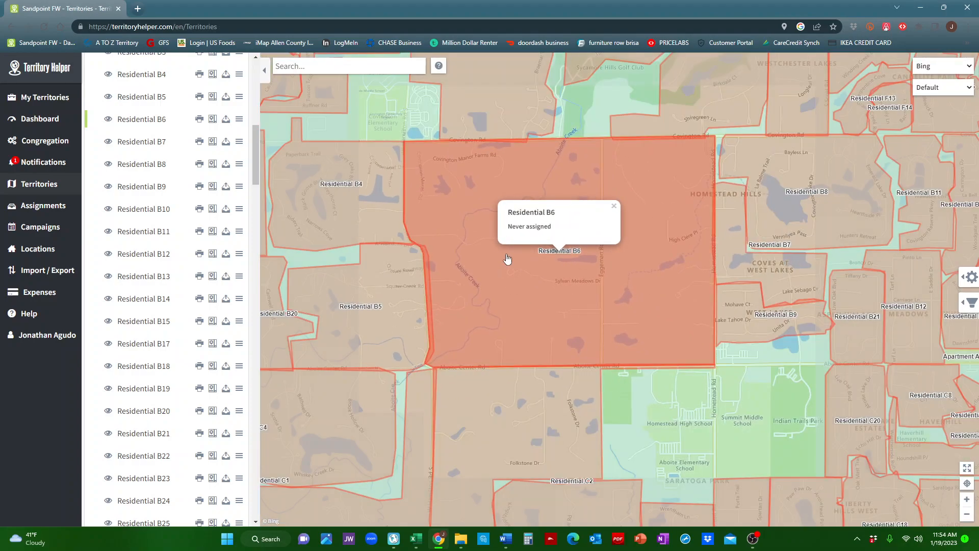
pyautogui.click(614, 209)
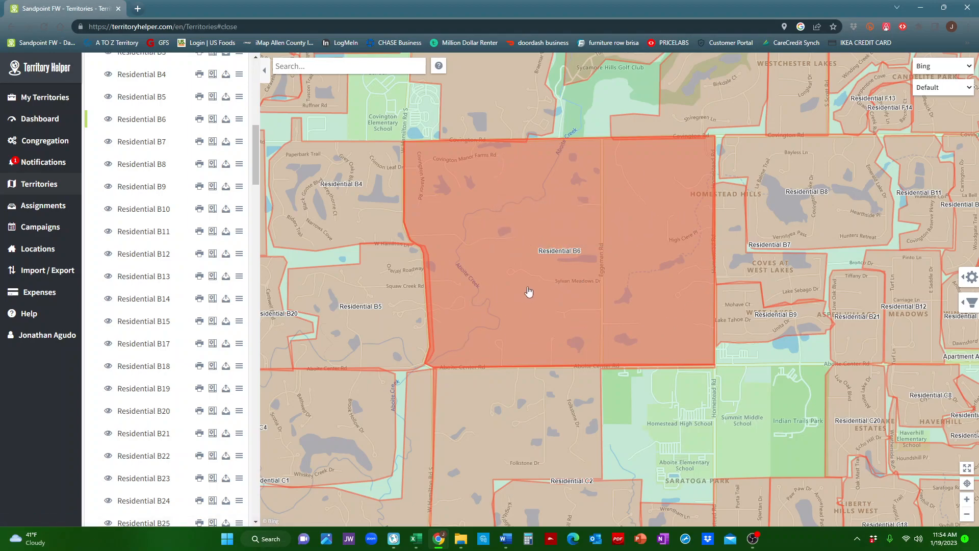
pyautogui.click(537, 261)
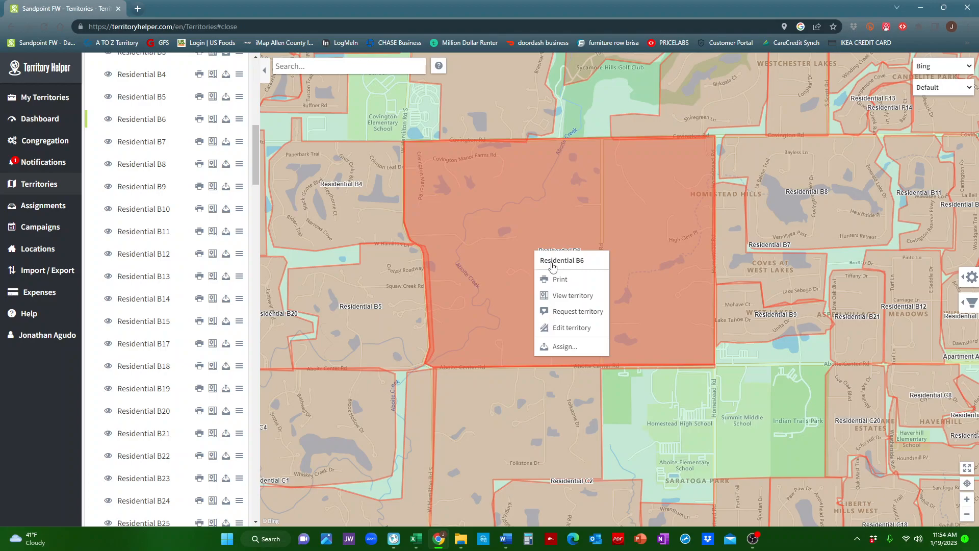
pyautogui.click(569, 280)
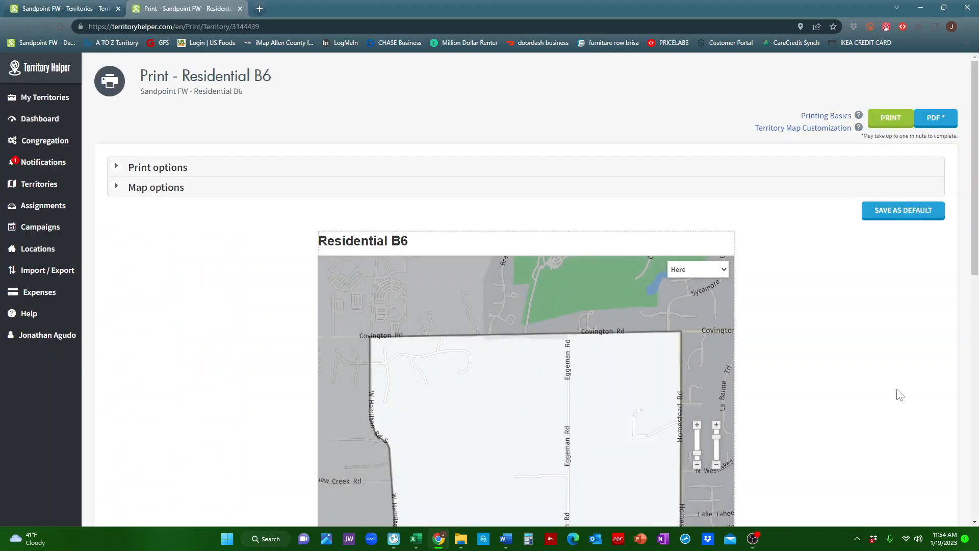
# Examine the Residential B6 print preview and its print options, keeping the Letter page layout.
pyautogui.scroll(-3, 836, 313)
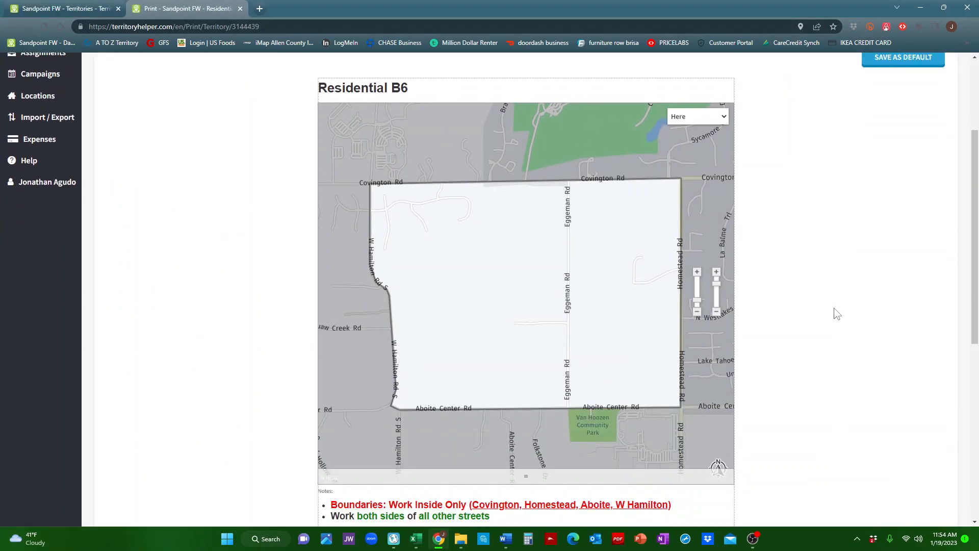
pyautogui.scroll(-3, 836, 314)
pyautogui.scroll(2, 836, 313)
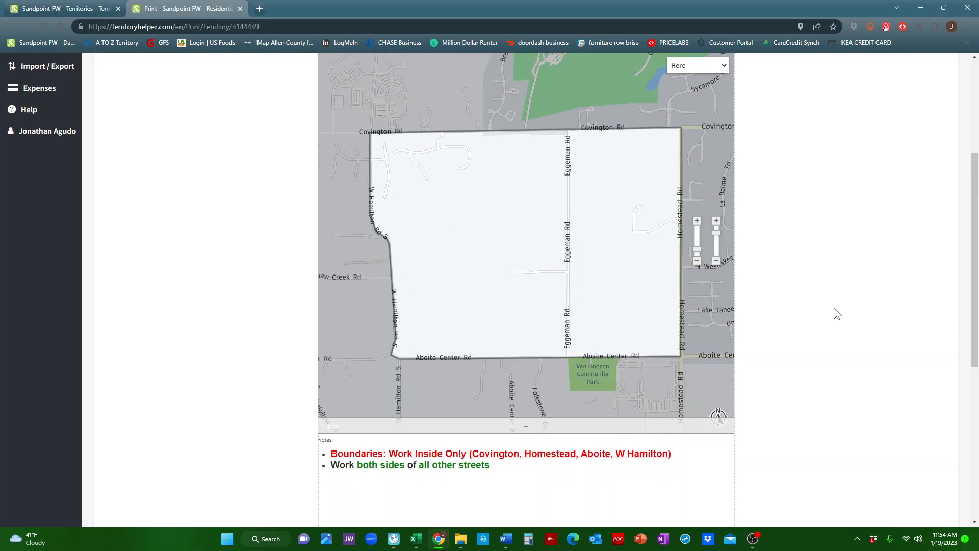
pyautogui.scroll(4, 837, 313)
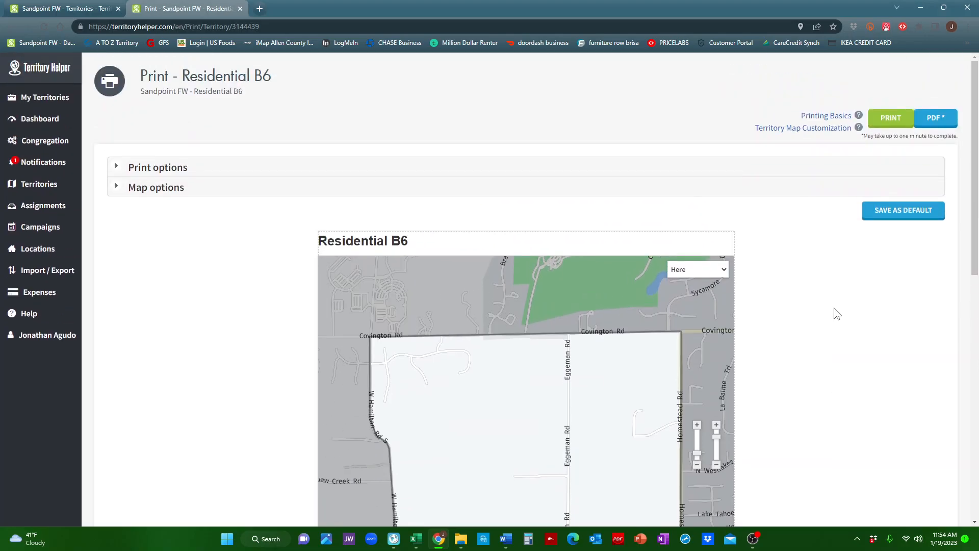
pyautogui.click(158, 169)
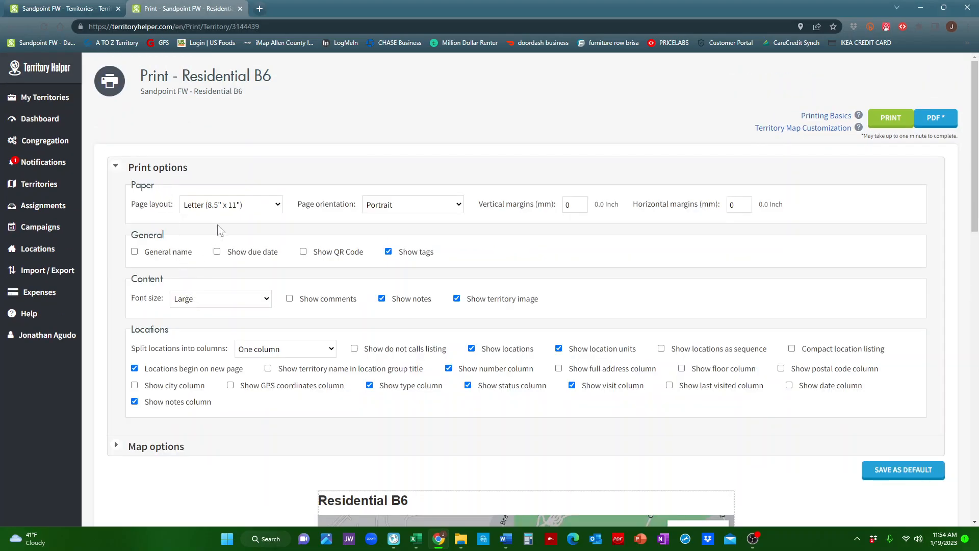
pyautogui.click(228, 206)
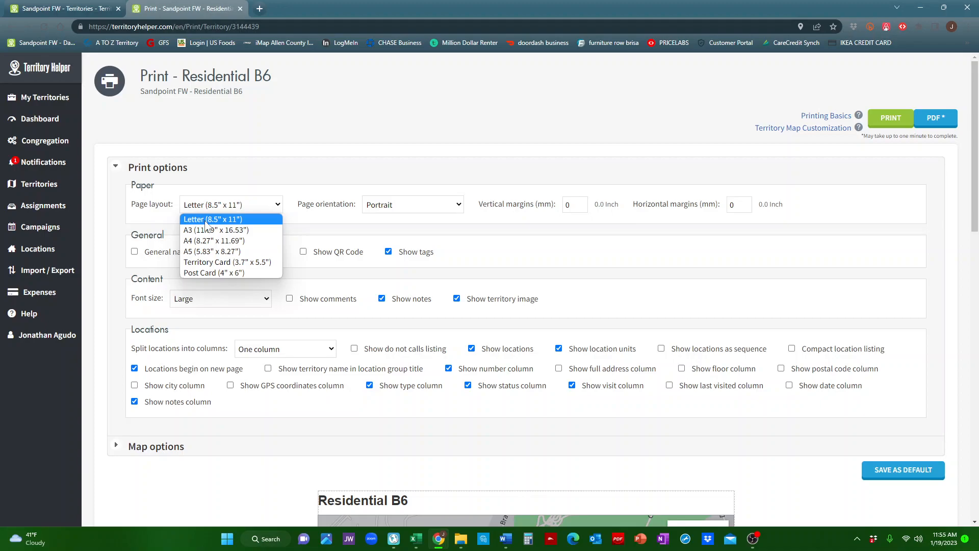
pyautogui.click(205, 220)
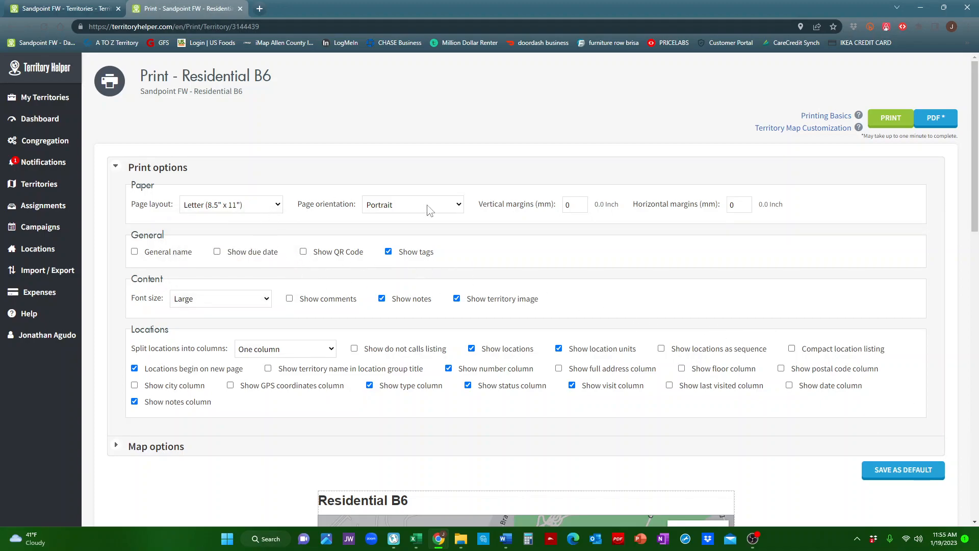
pyautogui.click(433, 178)
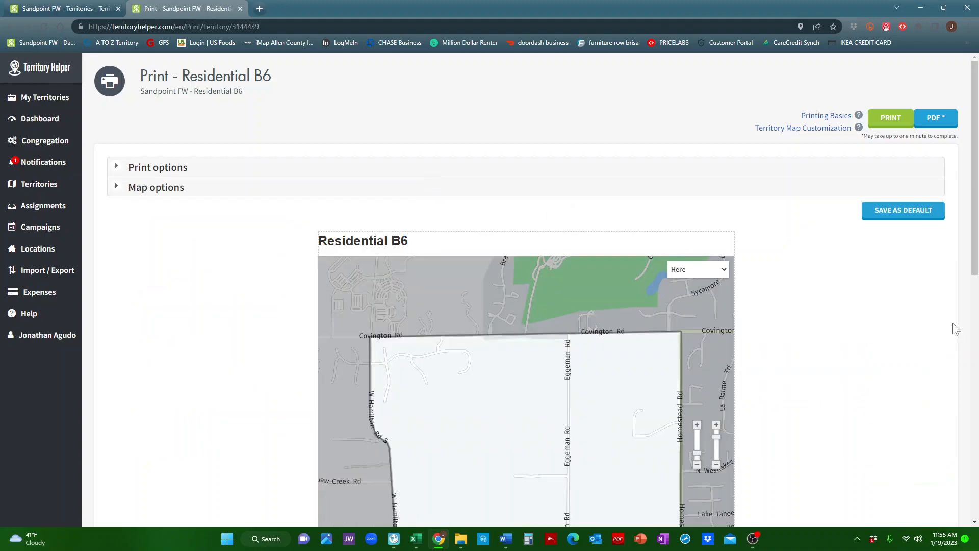
# Pan the Residential B6 print map slightly downward within its frame.
pyautogui.scroll(-5, 955, 329)
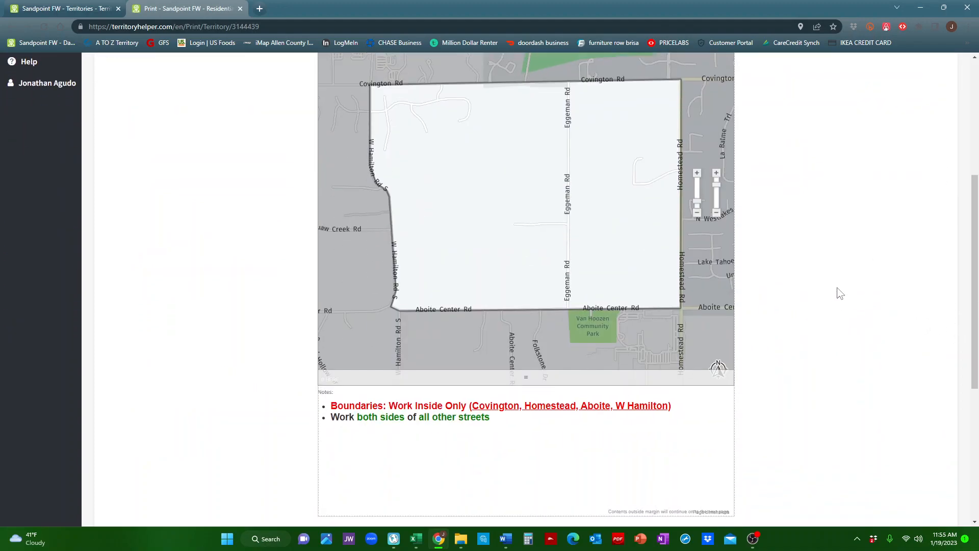
pyautogui.scroll(3, 840, 293)
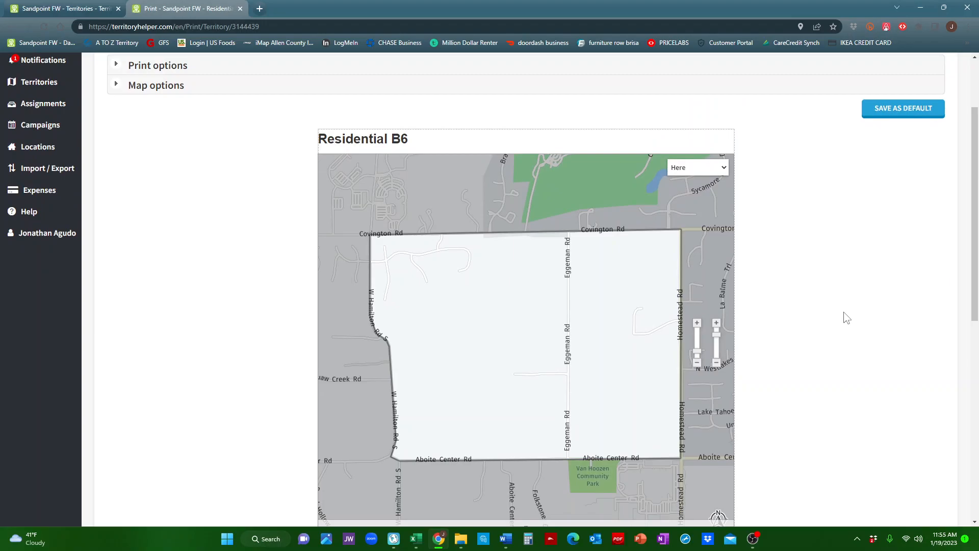
pyautogui.scroll(-7, 846, 317)
pyautogui.scroll(4, 846, 317)
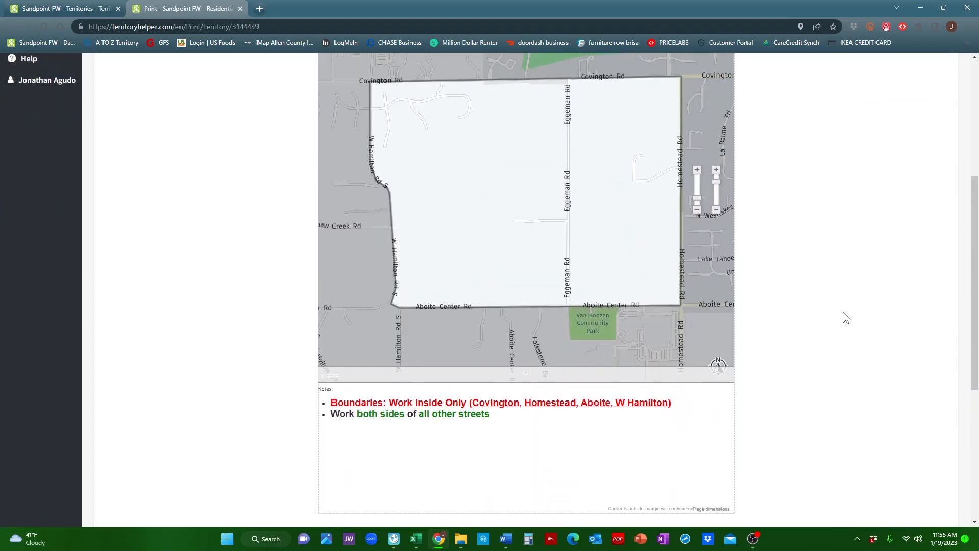
pyautogui.scroll(-2, 847, 316)
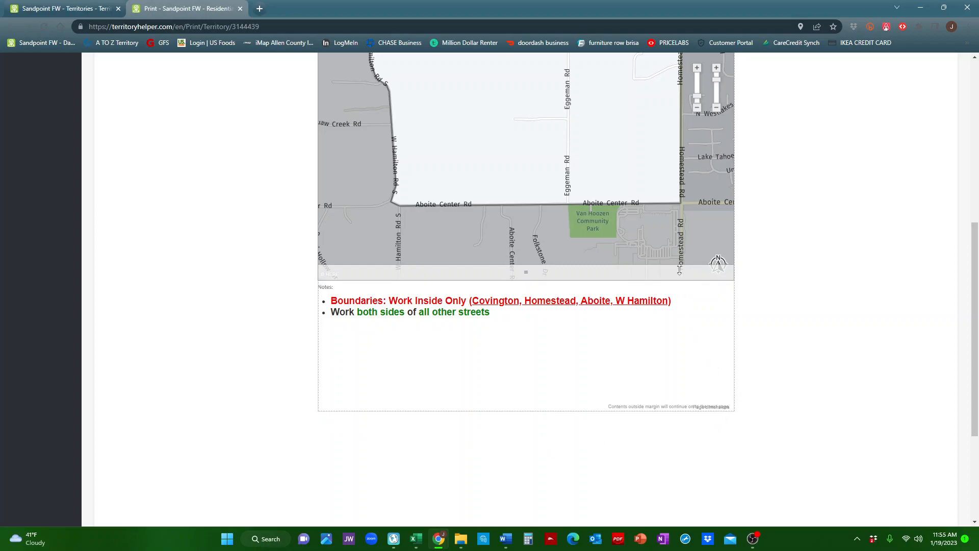
pyautogui.moveTo(679, 270); pyautogui.dragTo(671, 343)
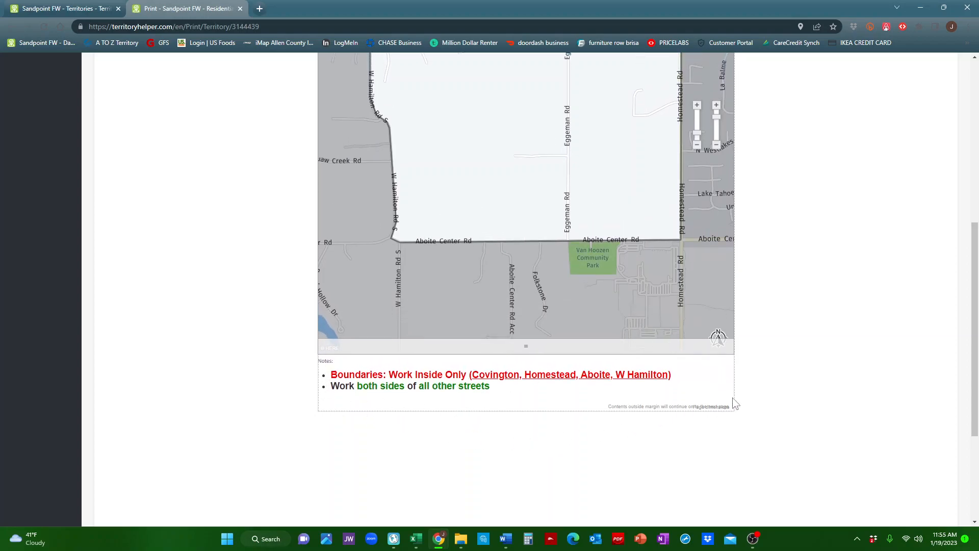
pyautogui.scroll(4, 806, 221)
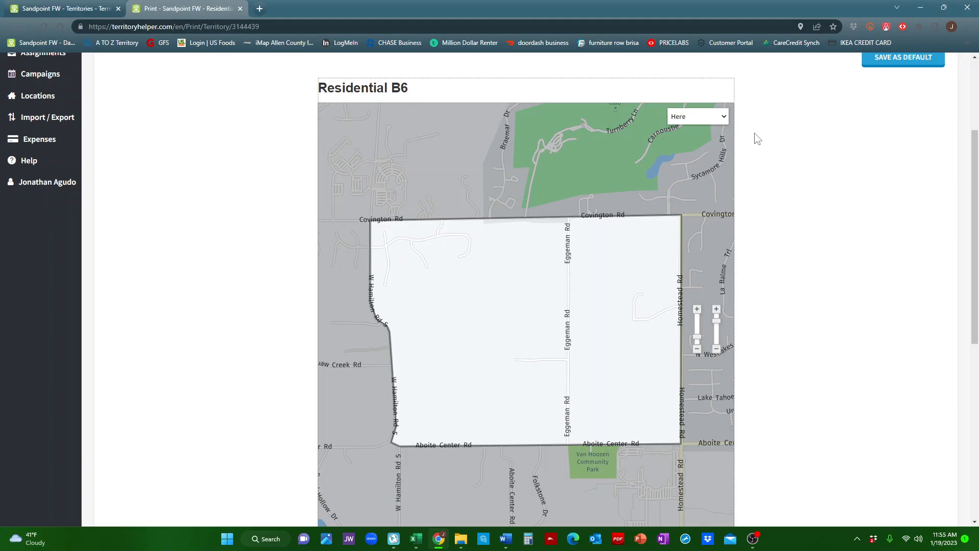
pyautogui.click(723, 119)
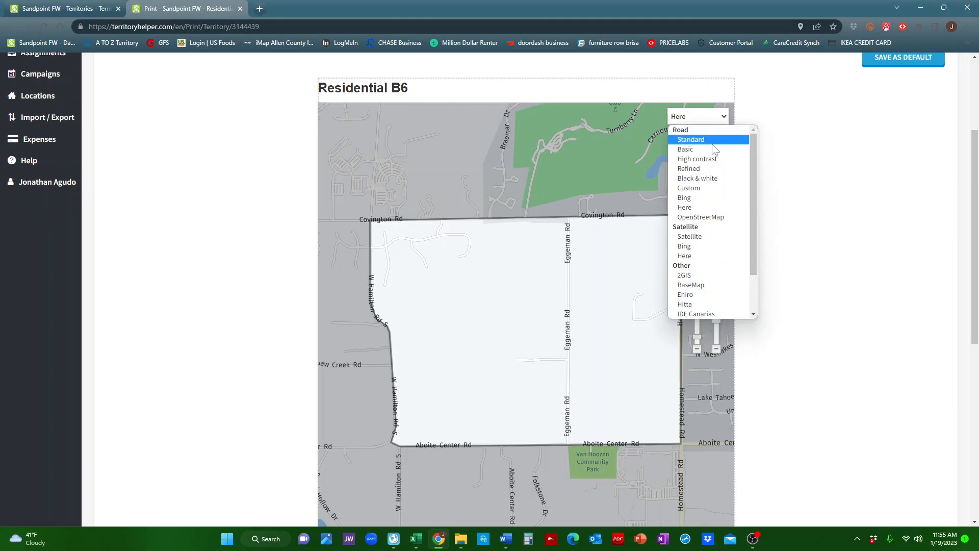
pyautogui.click(822, 244)
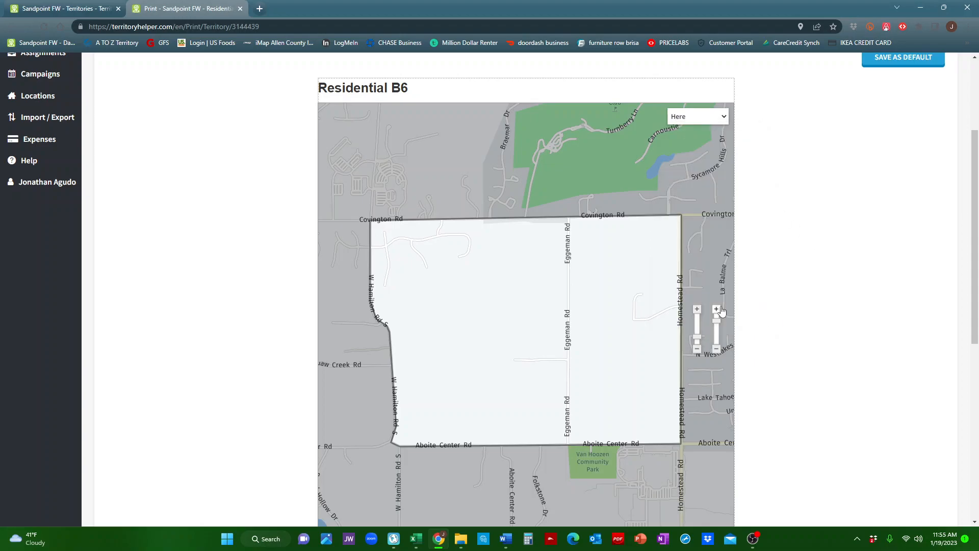
# Pan and zoom the Residential B6 map within its print frame.
pyautogui.moveTo(586, 260); pyautogui.dragTo(588, 275)
pyautogui.scroll(-2, 839, 227)
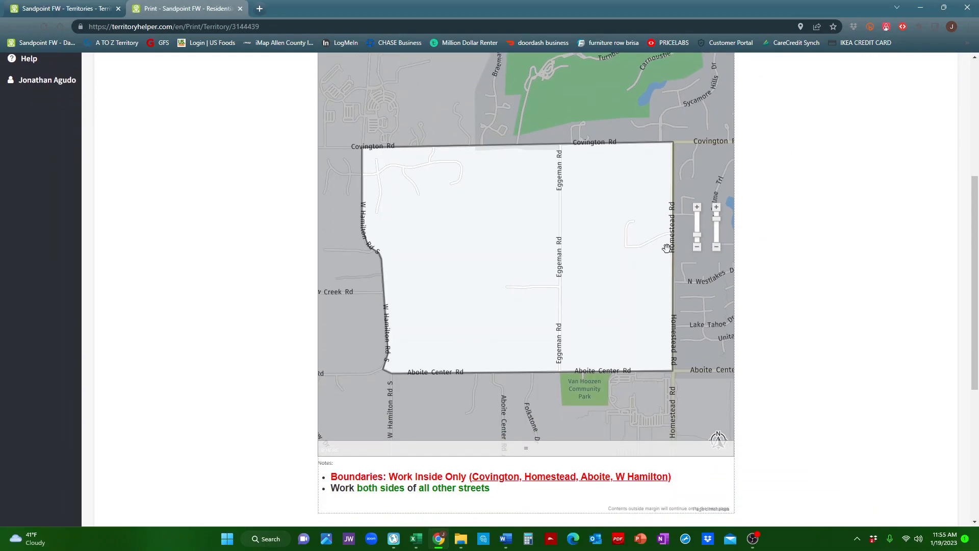
pyautogui.moveTo(590, 217); pyautogui.dragTo(605, 202)
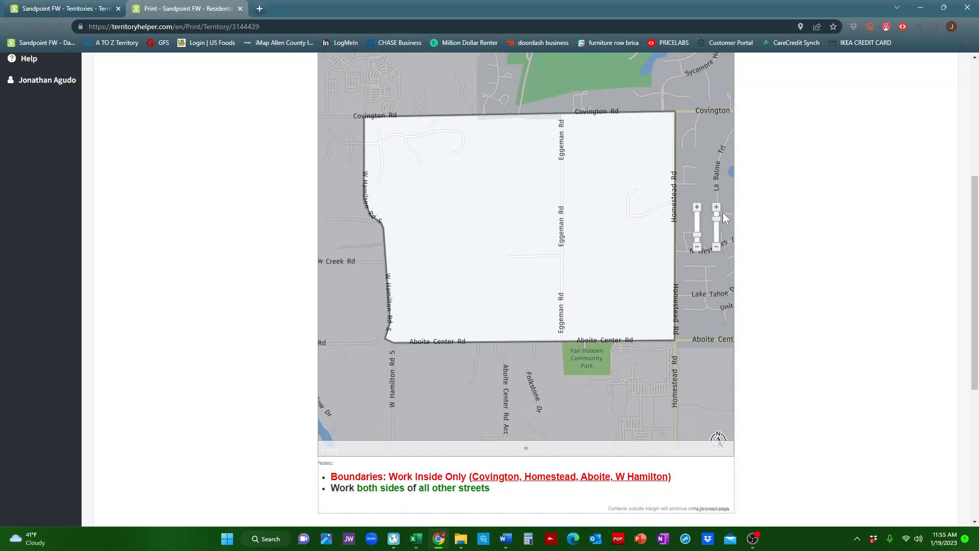
pyautogui.click(697, 209)
pyautogui.click(698, 209)
pyautogui.moveTo(619, 244)
pyautogui.mouseDown()
pyautogui.moveTo(630, 239)
pyautogui.moveTo(621, 235)
pyautogui.mouseUp()
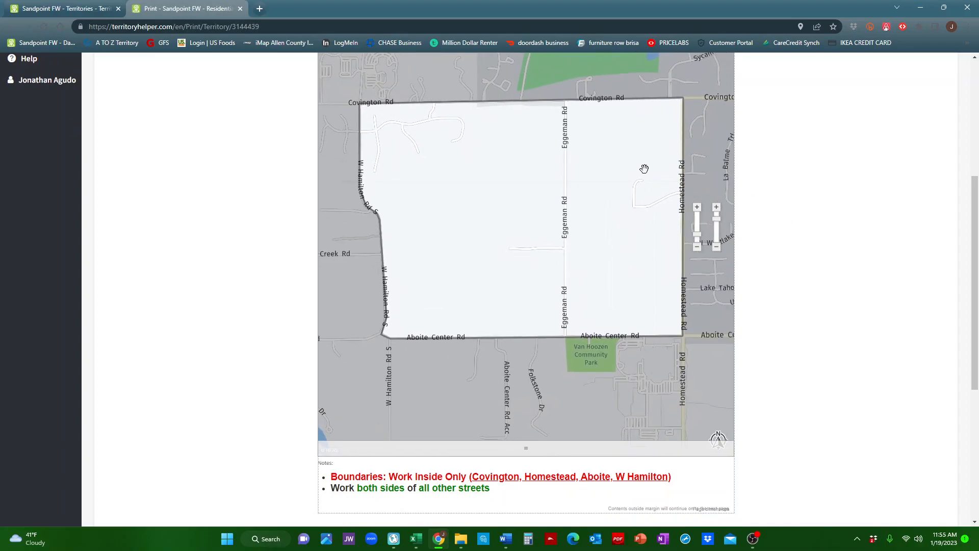
# Preview the Standard, Basic, High contrast, Refined and Black & white map styles on the print map.
pyautogui.scroll(3, 878, 182)
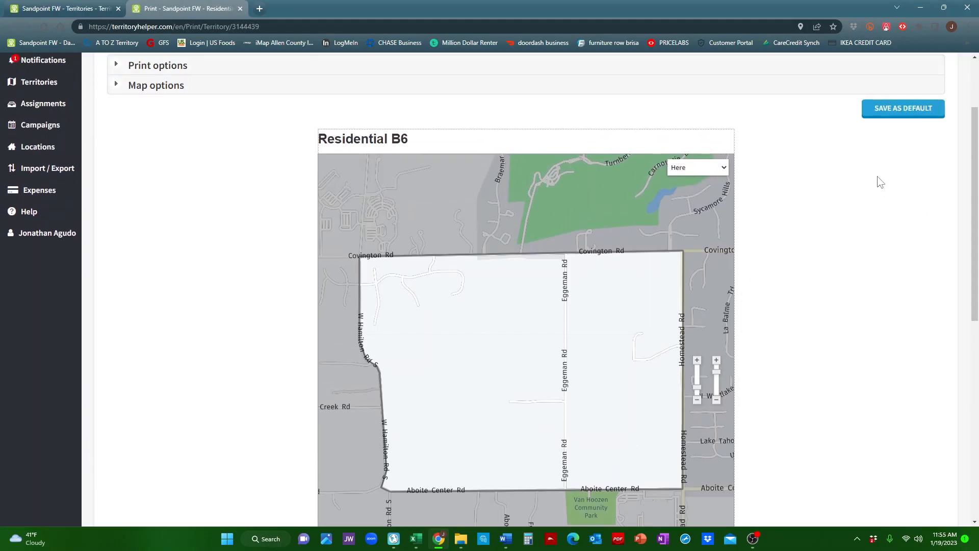
pyautogui.click(697, 177)
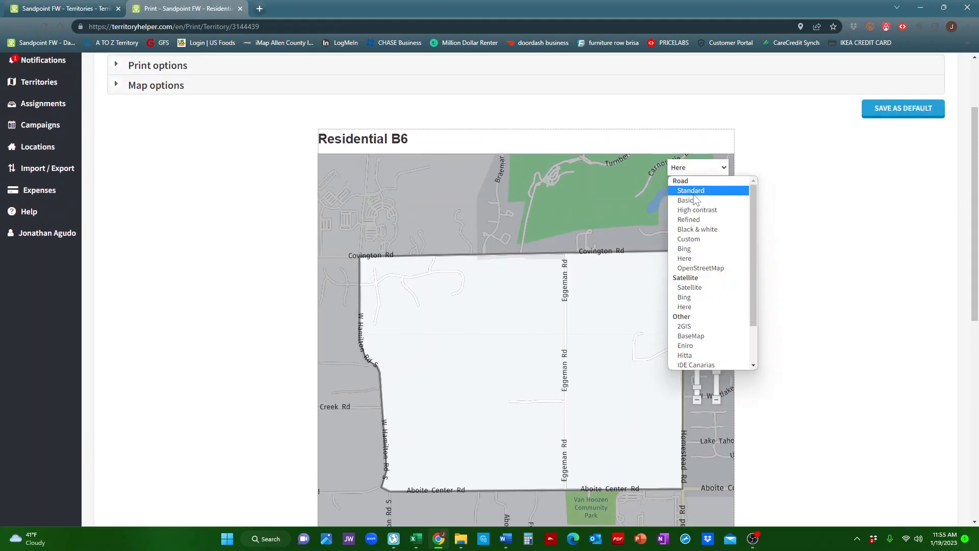
pyautogui.click(693, 193)
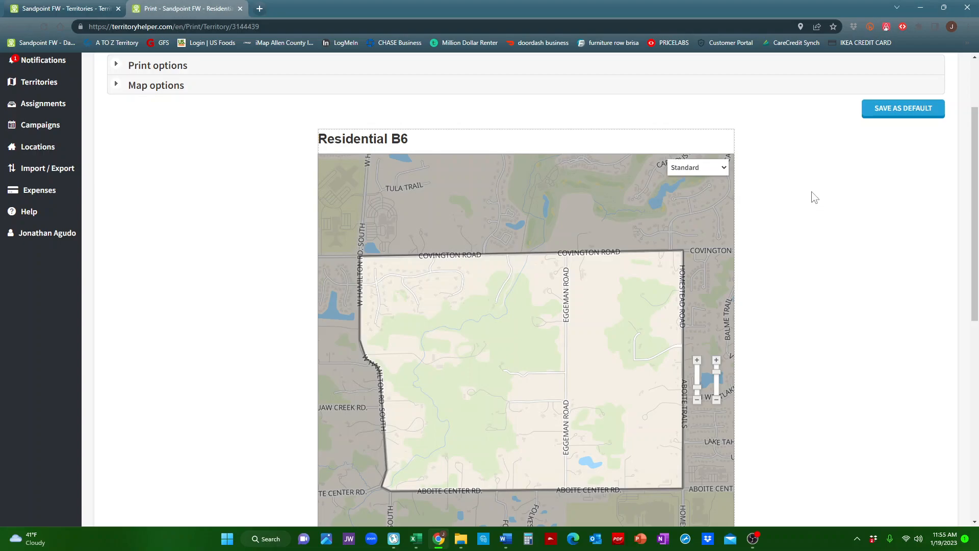
pyautogui.scroll(-2, 814, 198)
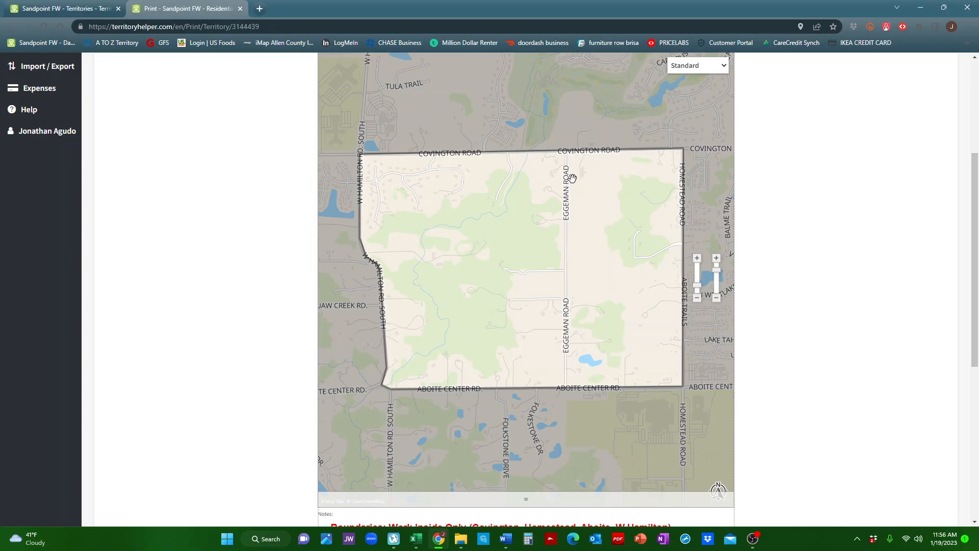
pyautogui.click(702, 75)
pyautogui.click(699, 97)
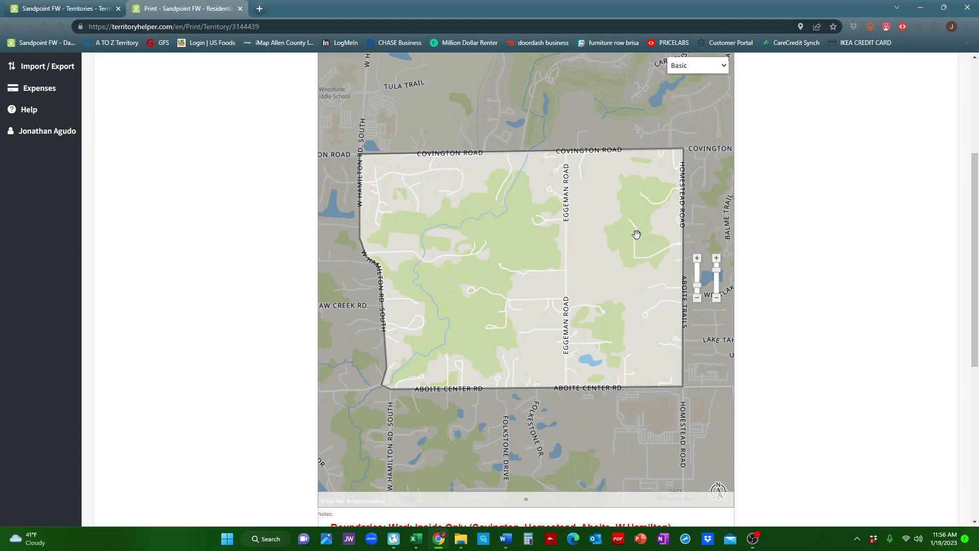
pyautogui.click(689, 66)
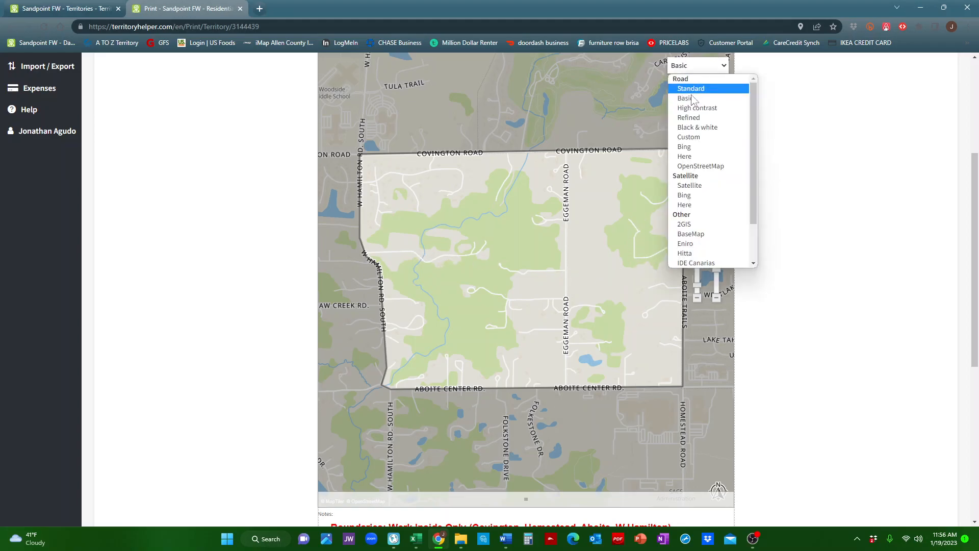
pyautogui.click(697, 109)
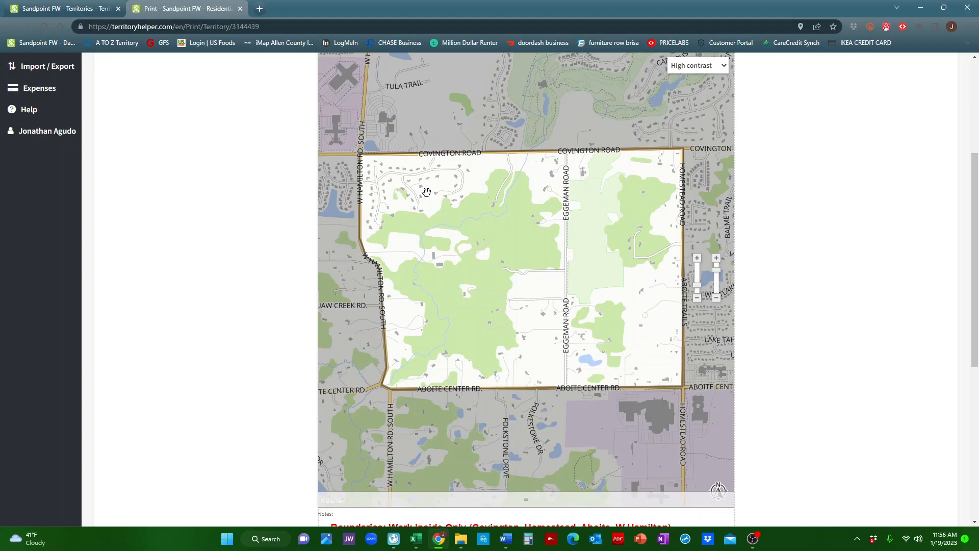
pyautogui.click(707, 71)
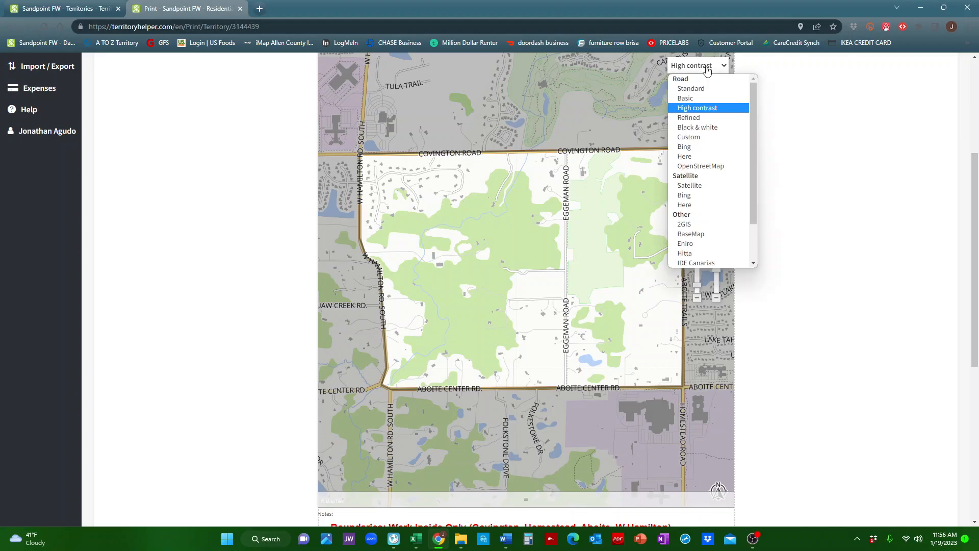
pyautogui.click(716, 119)
pyautogui.click(697, 67)
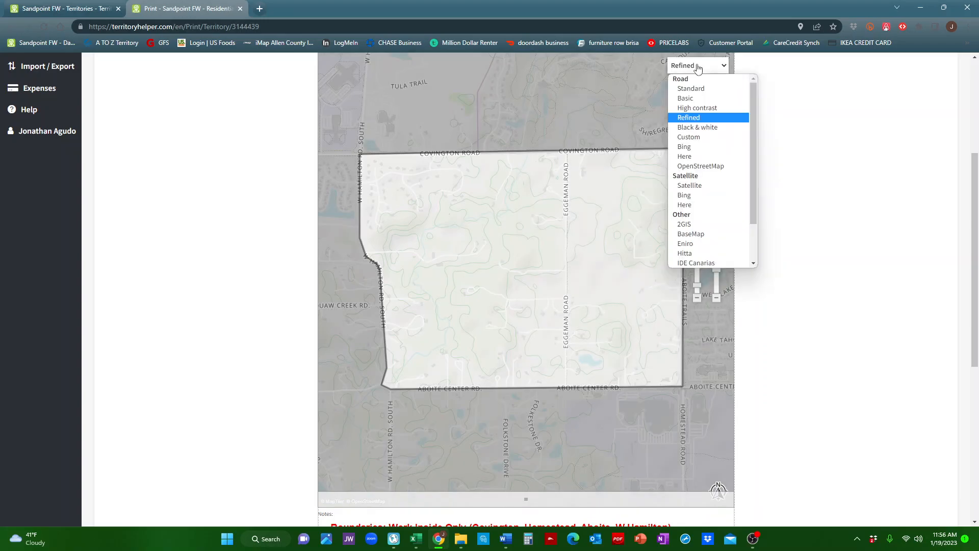
pyautogui.click(710, 129)
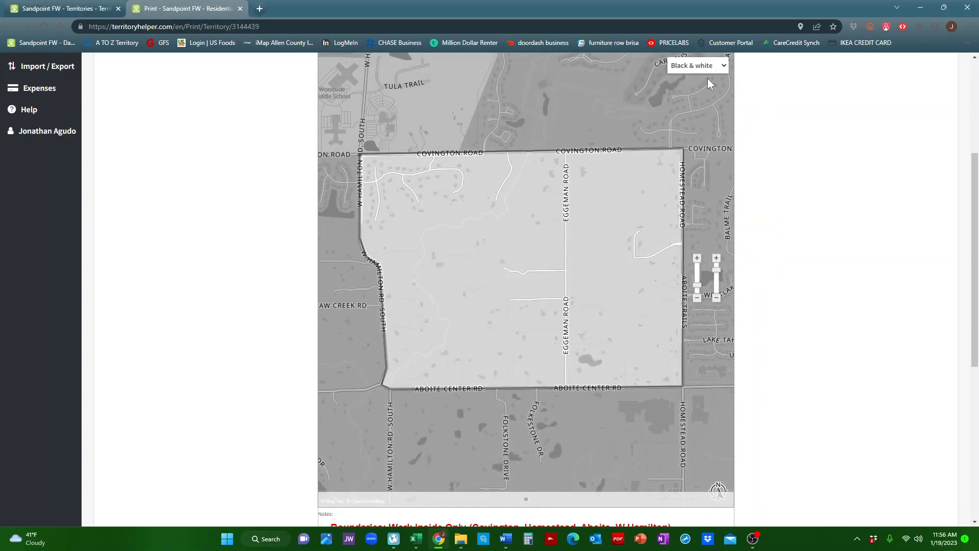
# Preview the Custom, Bing and Here map styles on the print map.
pyautogui.click(706, 66)
pyautogui.click(718, 136)
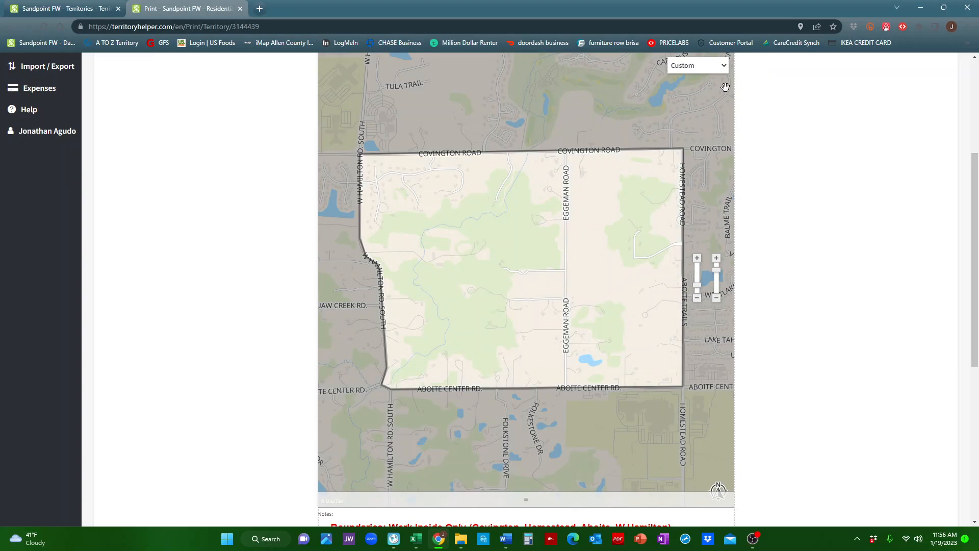
pyautogui.click(707, 66)
pyautogui.click(718, 146)
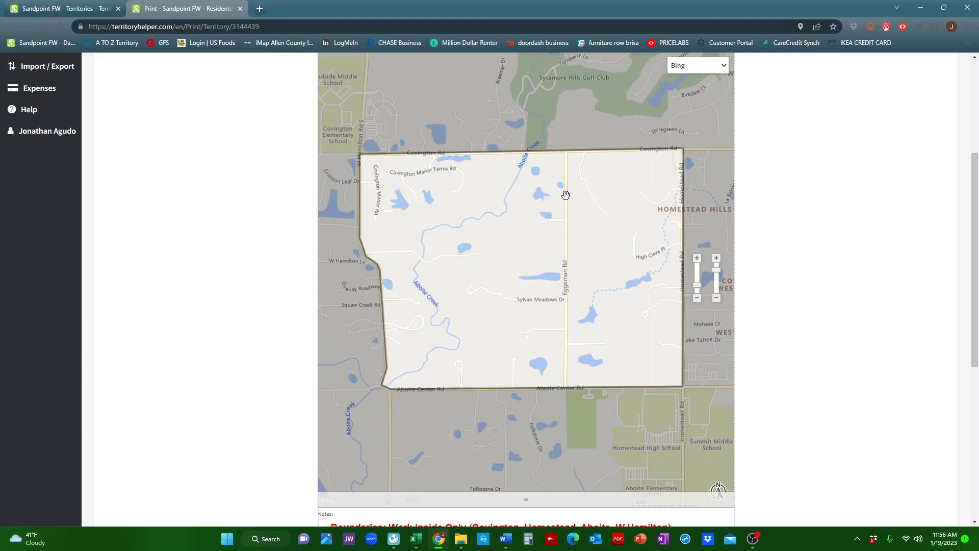
pyautogui.click(683, 65)
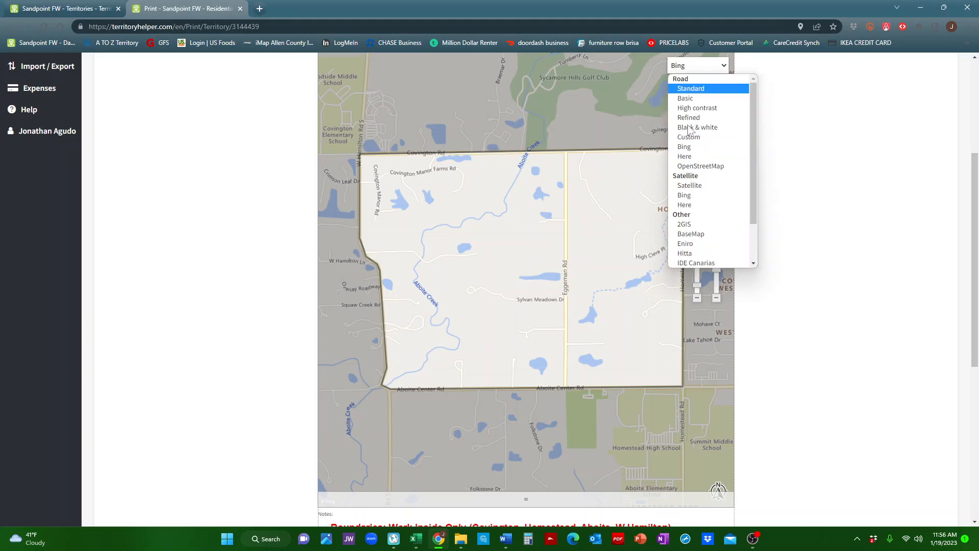
pyautogui.click(711, 159)
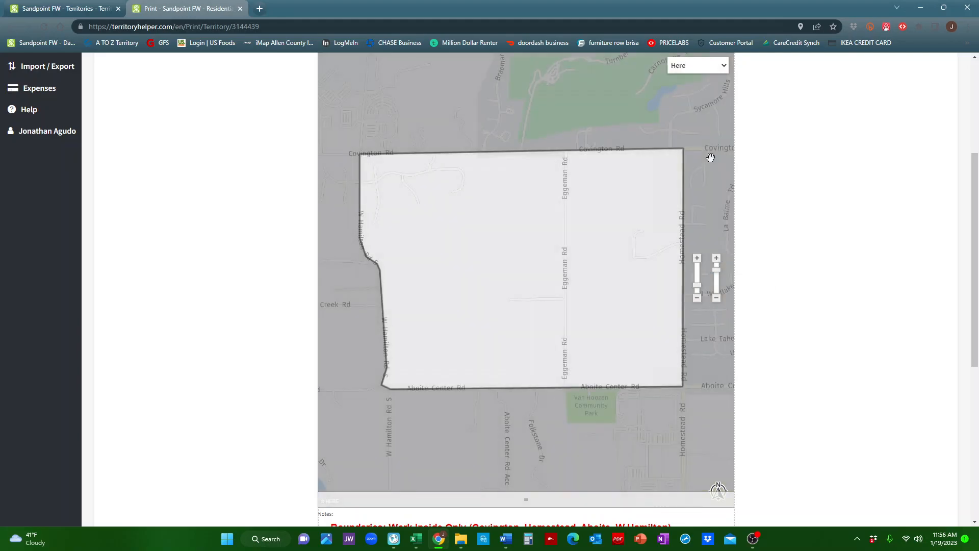
pyautogui.click(697, 67)
pyautogui.click(611, 261)
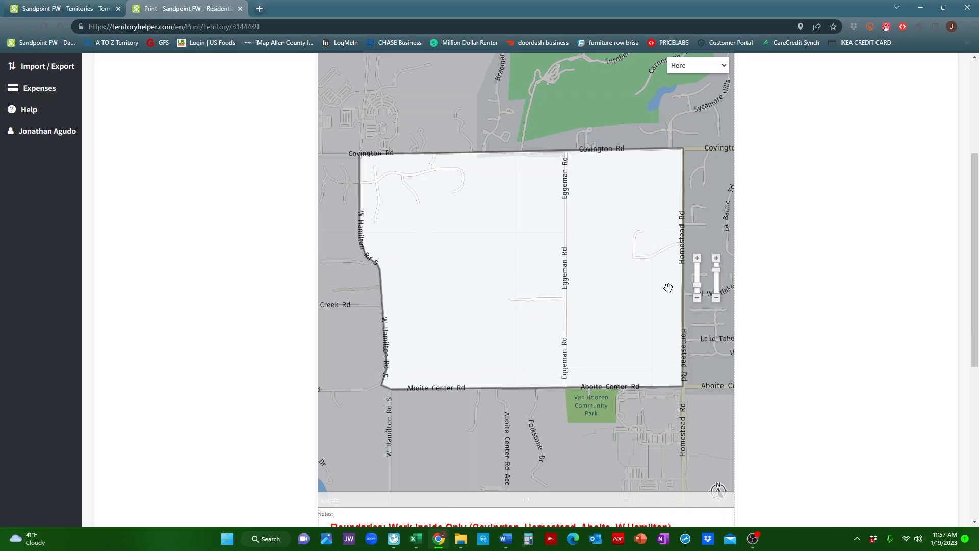
# Preview the OpenStreetMap style, then set the print map style to Custom.
pyautogui.click(686, 70)
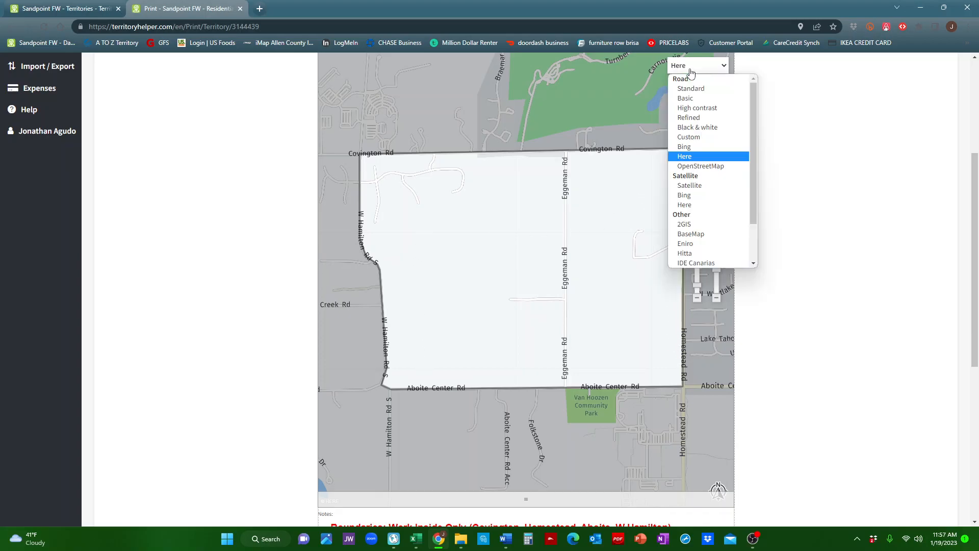
pyautogui.click(700, 166)
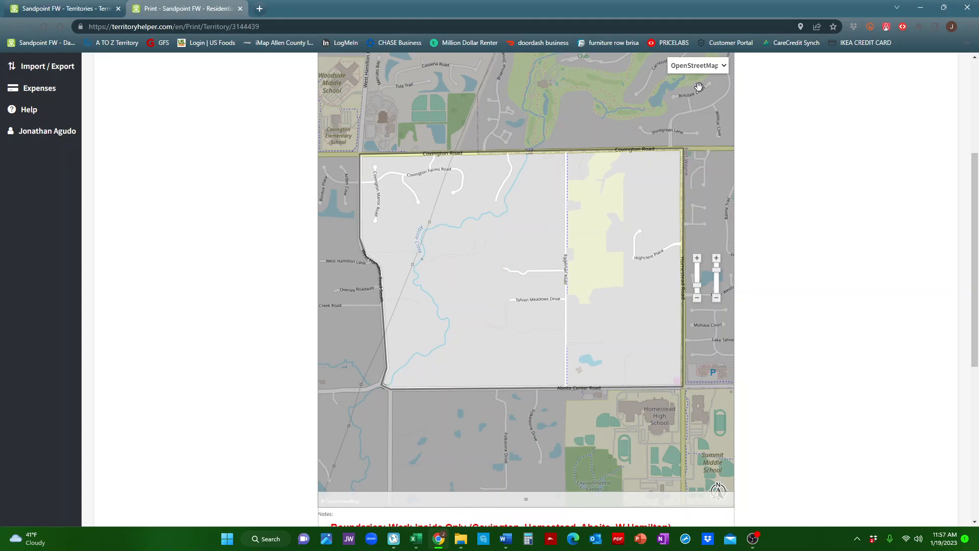
pyautogui.click(699, 66)
pyautogui.click(705, 139)
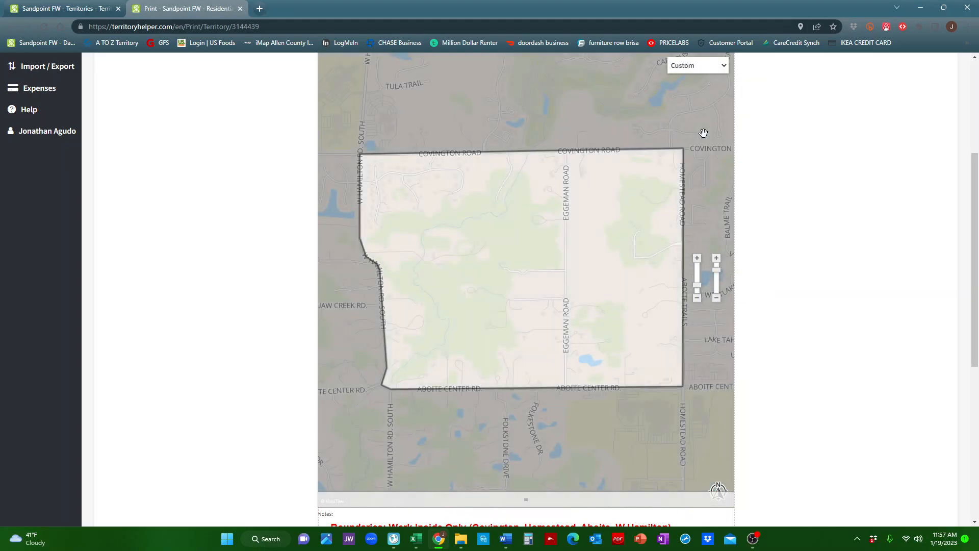
# Pan and zoom in the Custom-style map so the territory fills the print frame.
pyautogui.moveTo(623, 346); pyautogui.dragTo(624, 360)
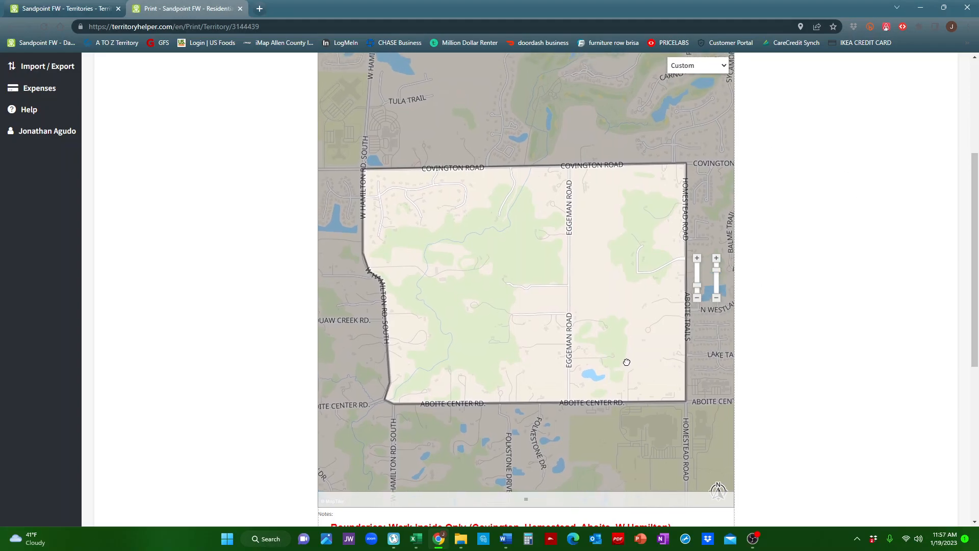
pyautogui.click(695, 258)
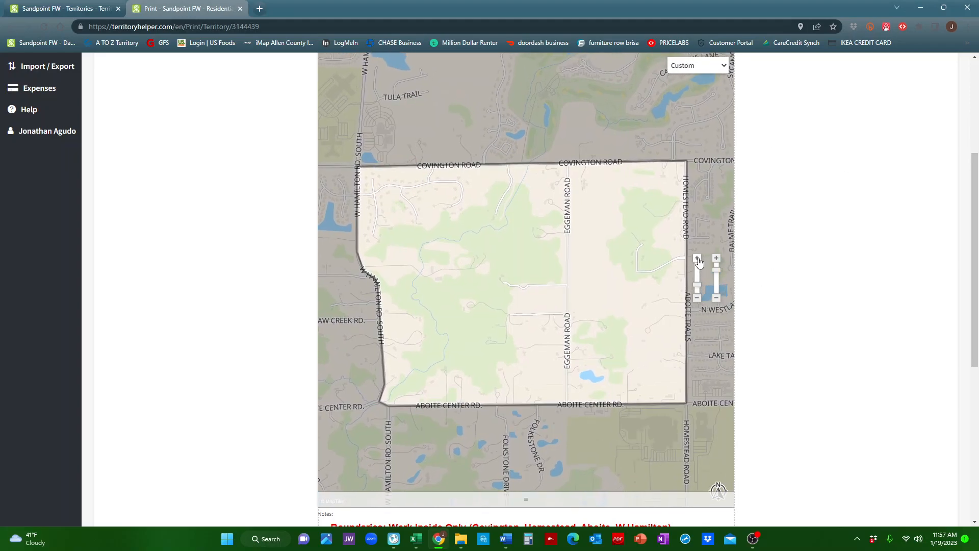
pyautogui.scroll(2, 806, 245)
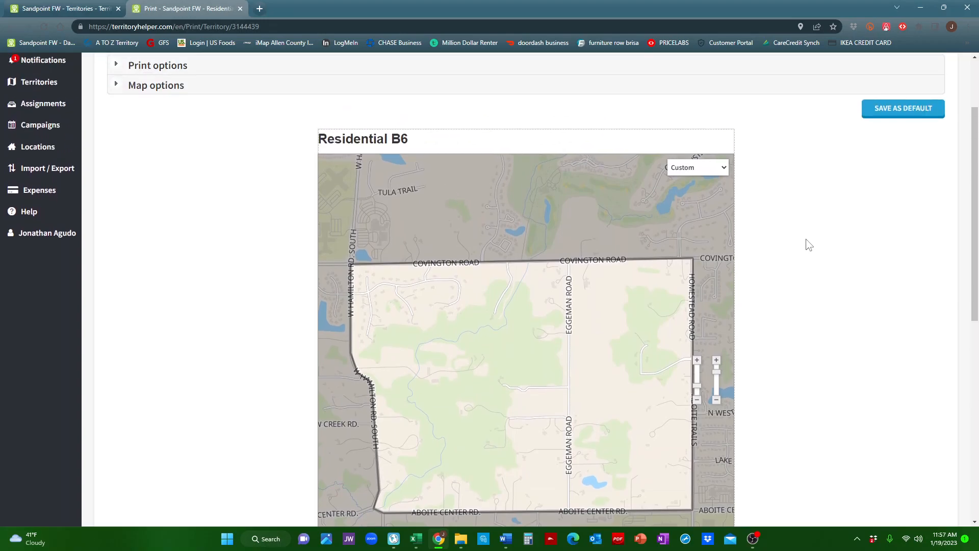
pyautogui.moveTo(599, 326); pyautogui.dragTo(601, 314)
pyautogui.click(696, 361)
pyautogui.scroll(-2, 839, 330)
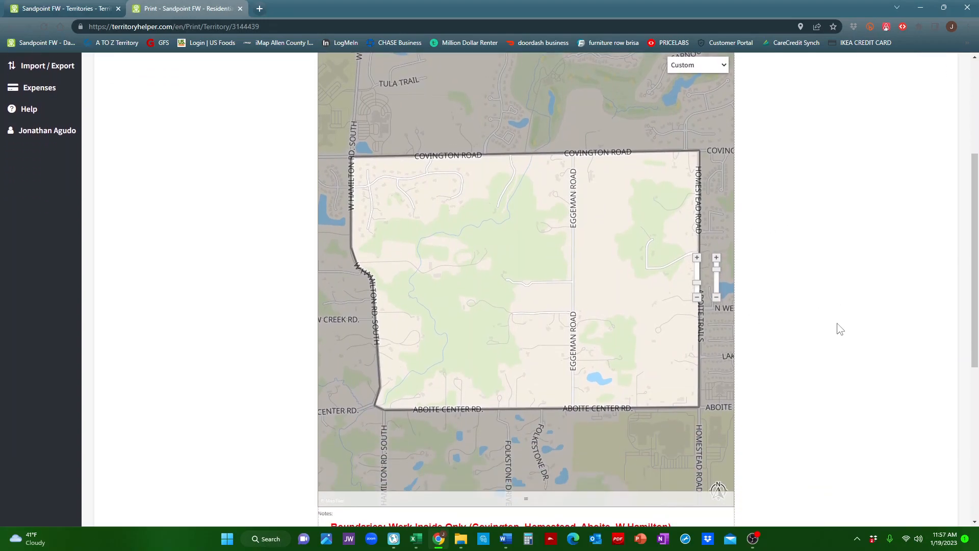
pyautogui.scroll(-2, 844, 331)
pyautogui.scroll(4, 847, 333)
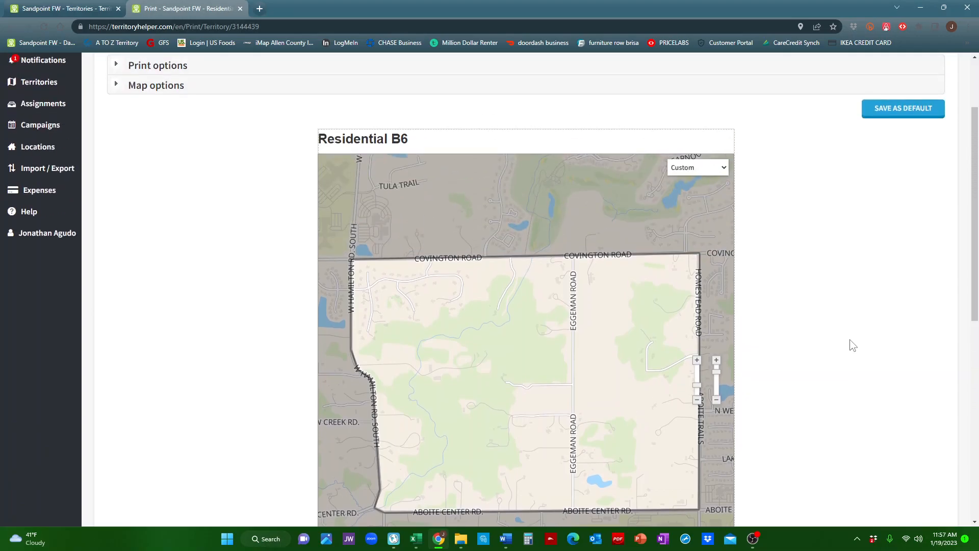
pyautogui.scroll(2, 852, 345)
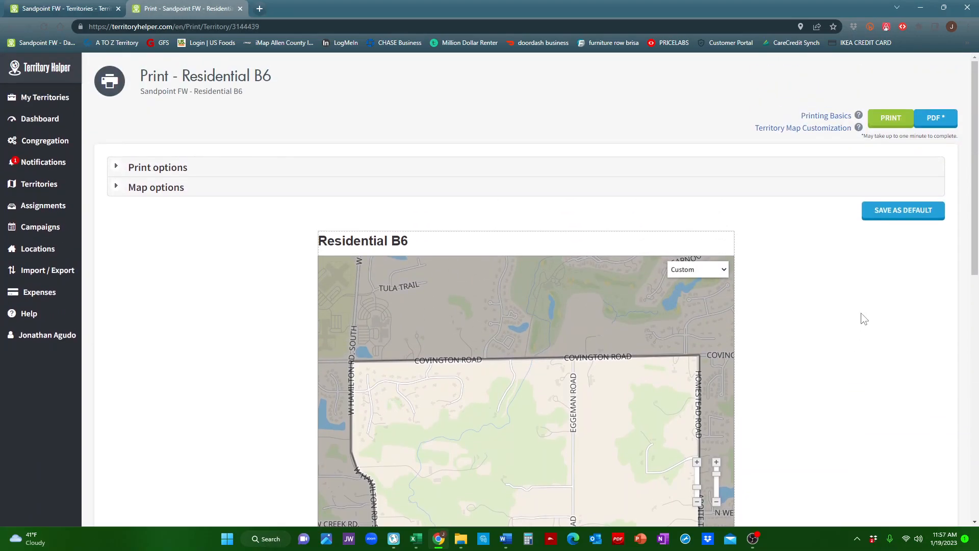
# Export the print page as a PDF and open the downloaded Residential B6.pdf to review it.
pyautogui.click(939, 124)
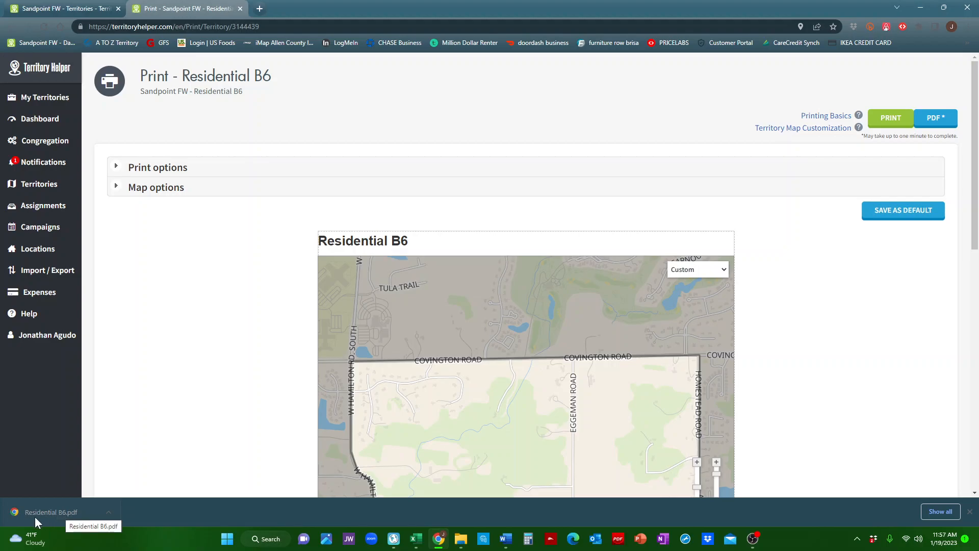
pyautogui.click(55, 508)
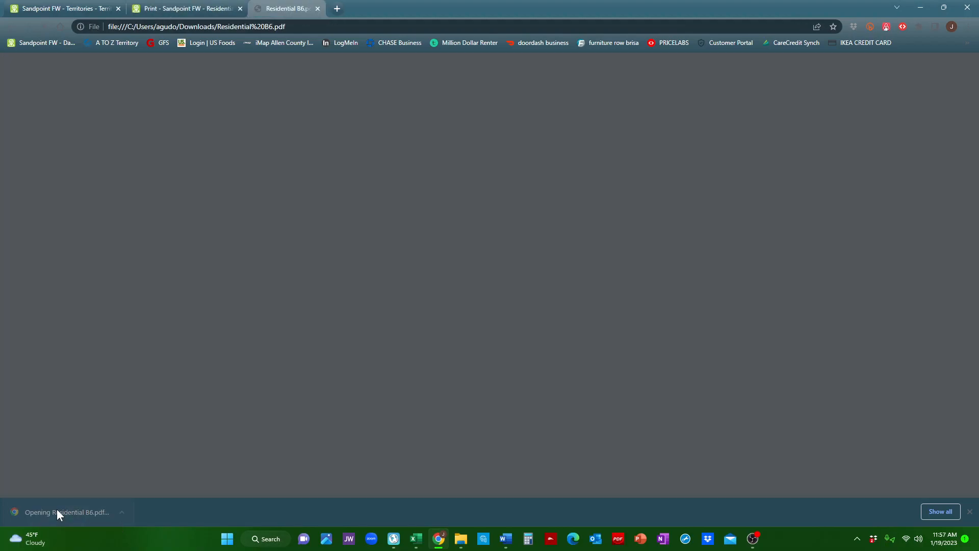
pyautogui.scroll(-1, 432, 190)
pyautogui.scroll(-3, 433, 191)
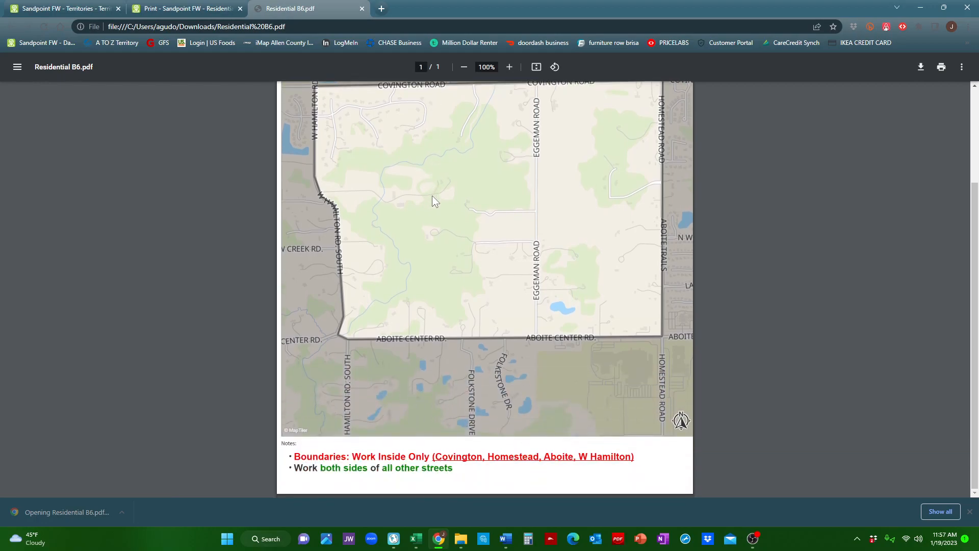
pyautogui.scroll(3, 498, 400)
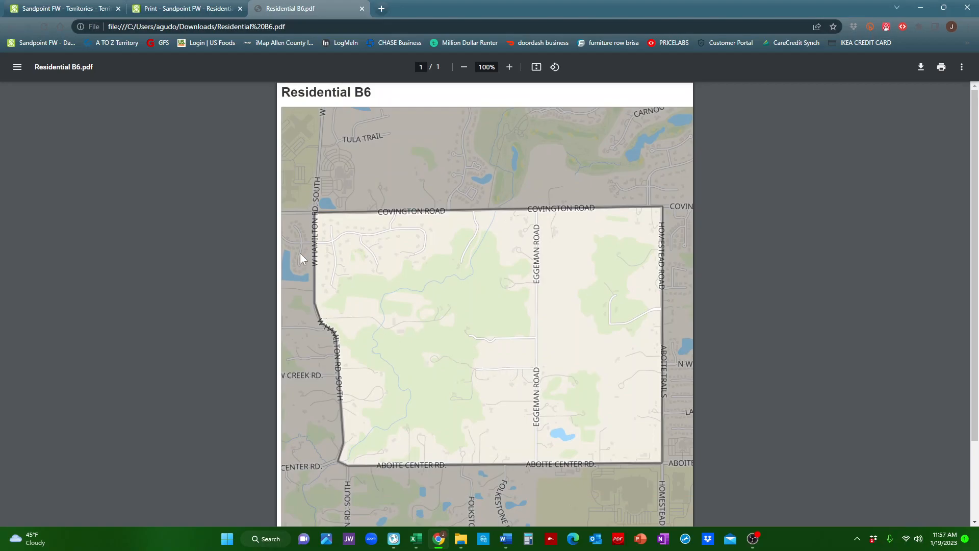
# Open a new tab and go to smallpdf's Compress PDF page.
pyautogui.click(382, 9)
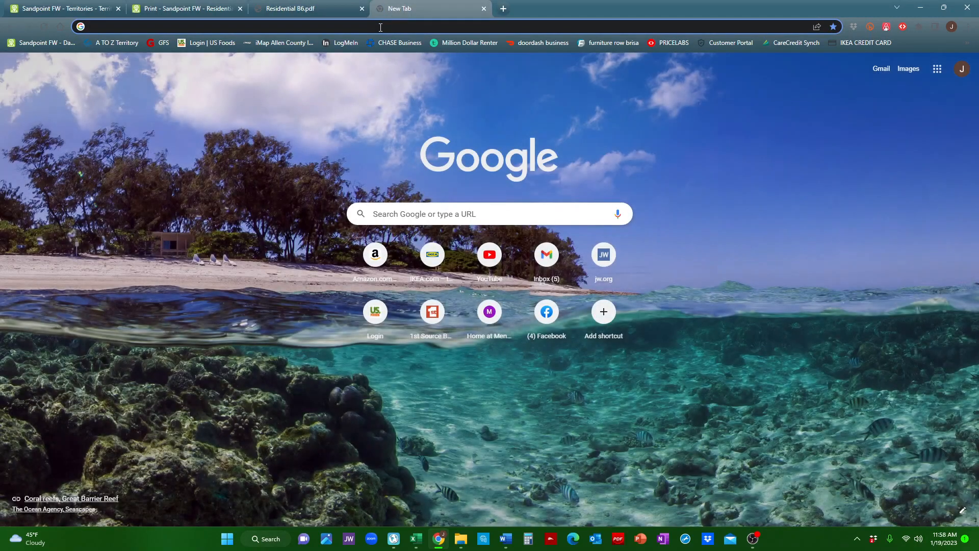
pyautogui.write('sma')
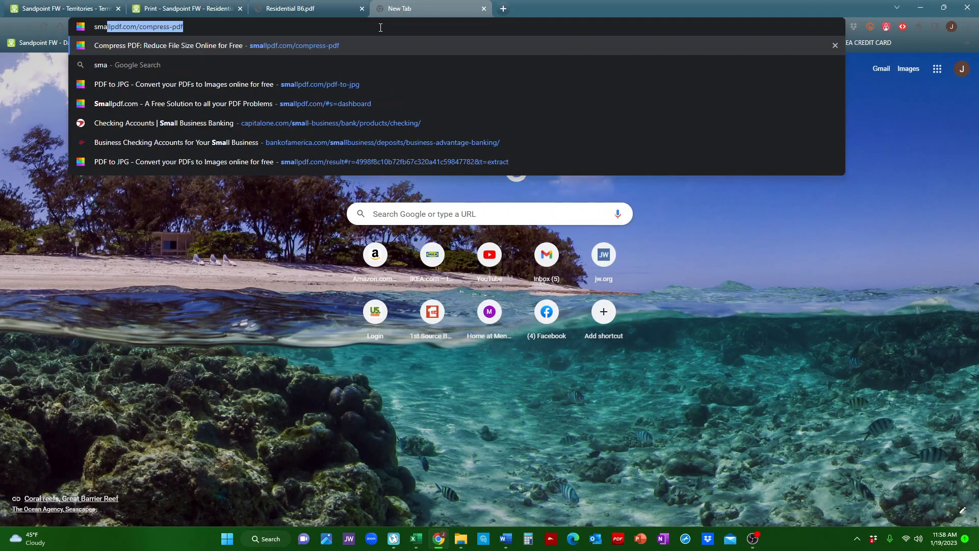
pyautogui.write('ll')
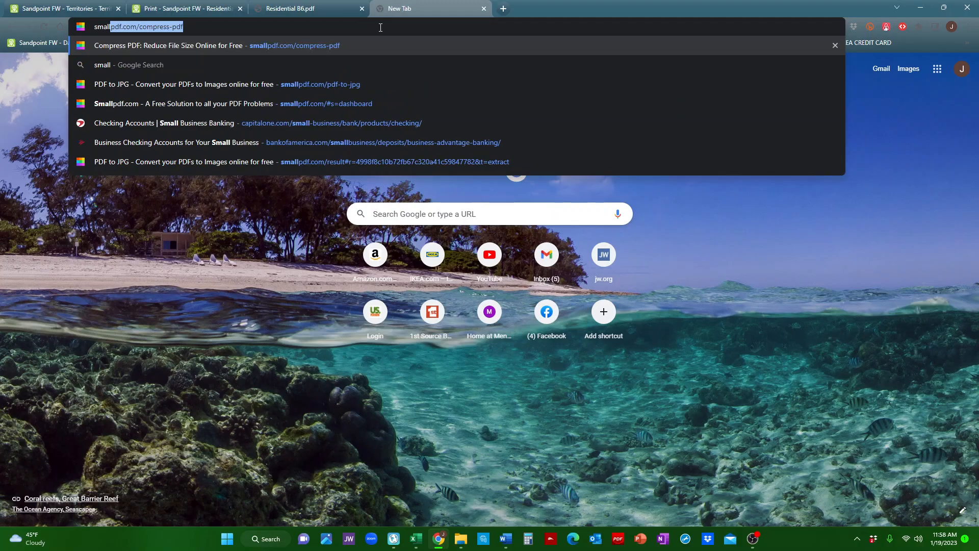
pyautogui.press('Return')
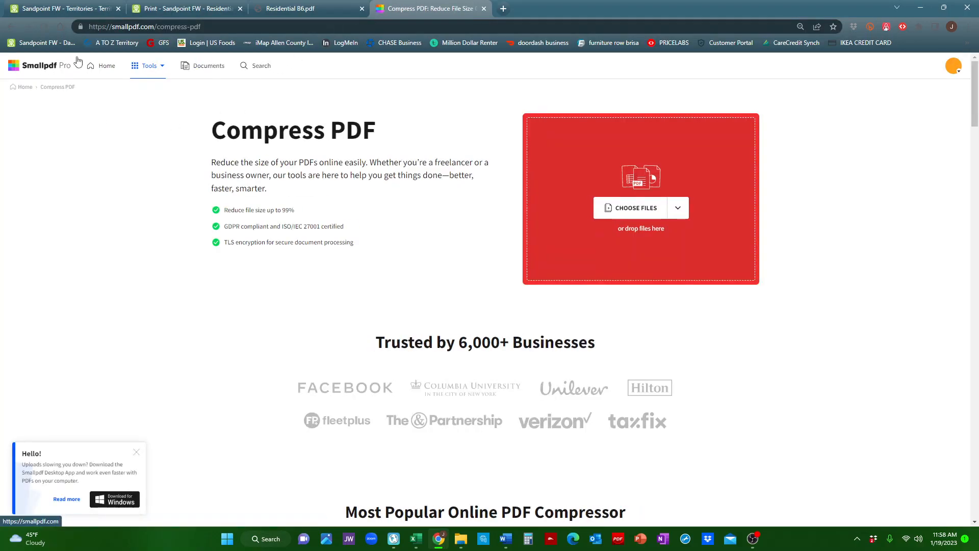
# Open Smallpdf's PDF to JPG tool and upload Residential B6.pdf from Downloads.
pyautogui.click(105, 67)
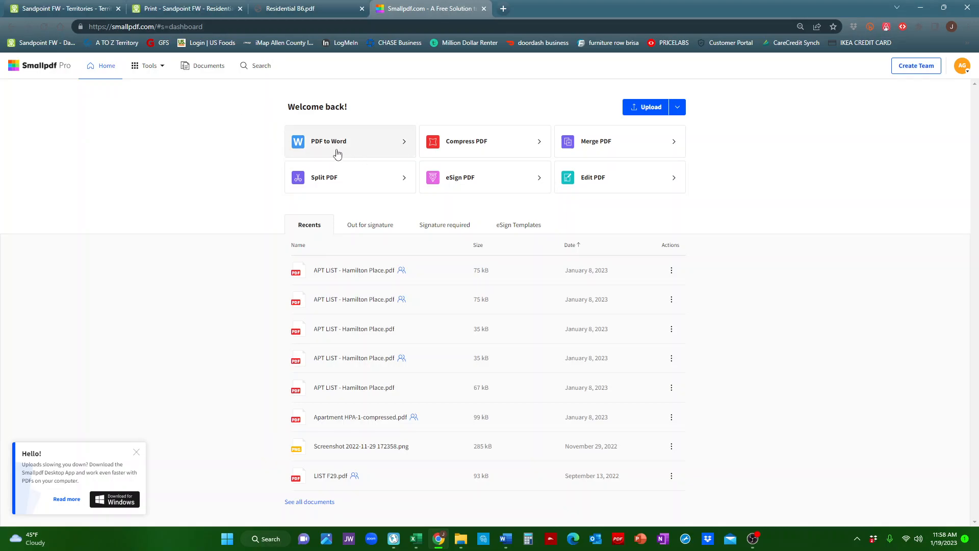
pyautogui.click(143, 69)
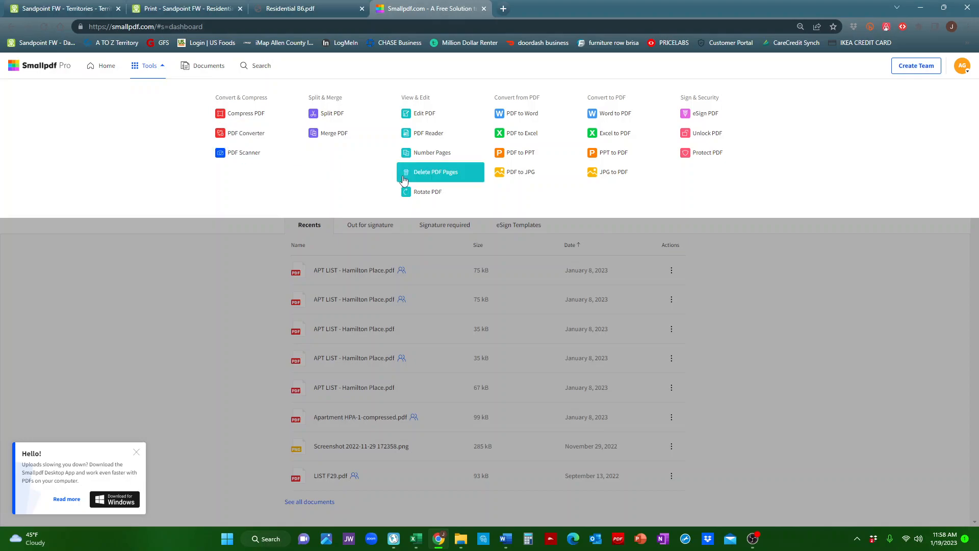
pyautogui.click(511, 178)
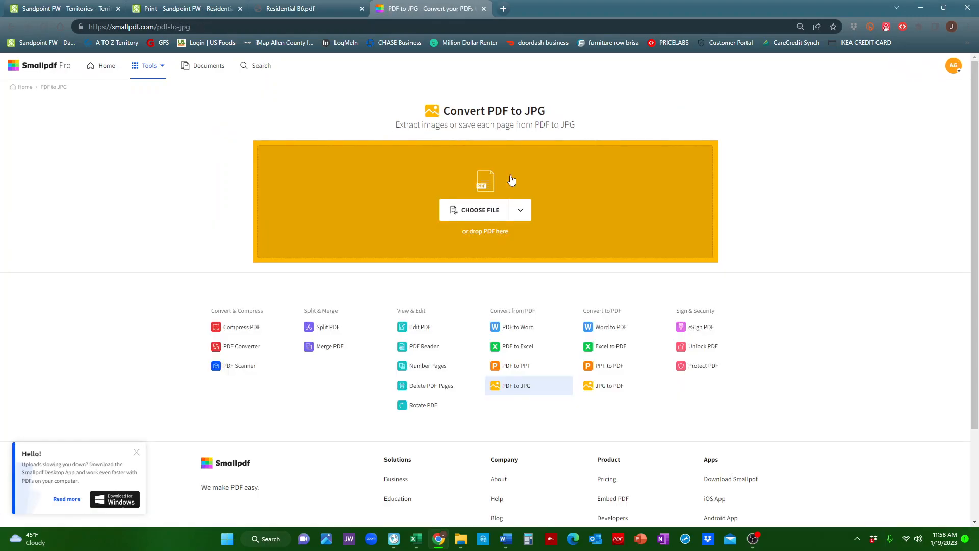
pyautogui.click(484, 219)
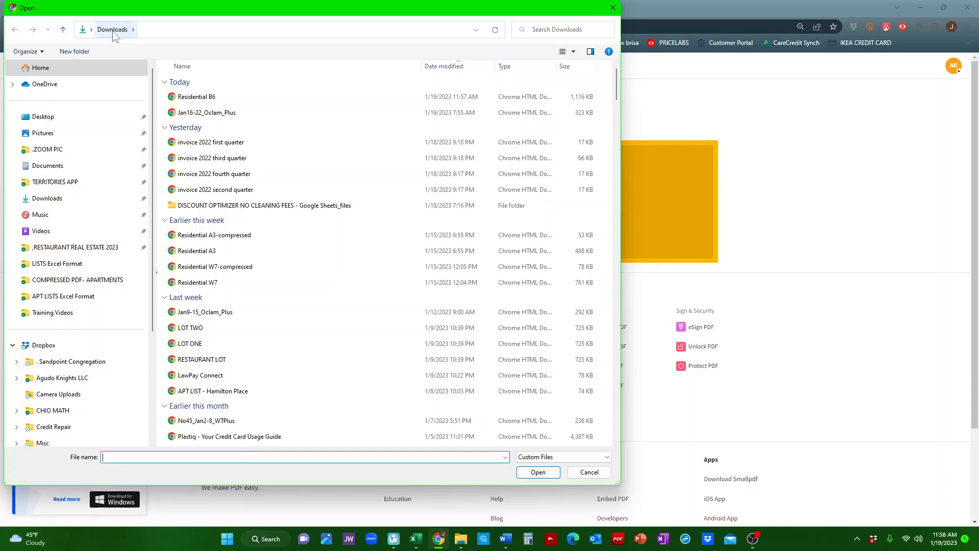
pyautogui.doubleClick(212, 102)
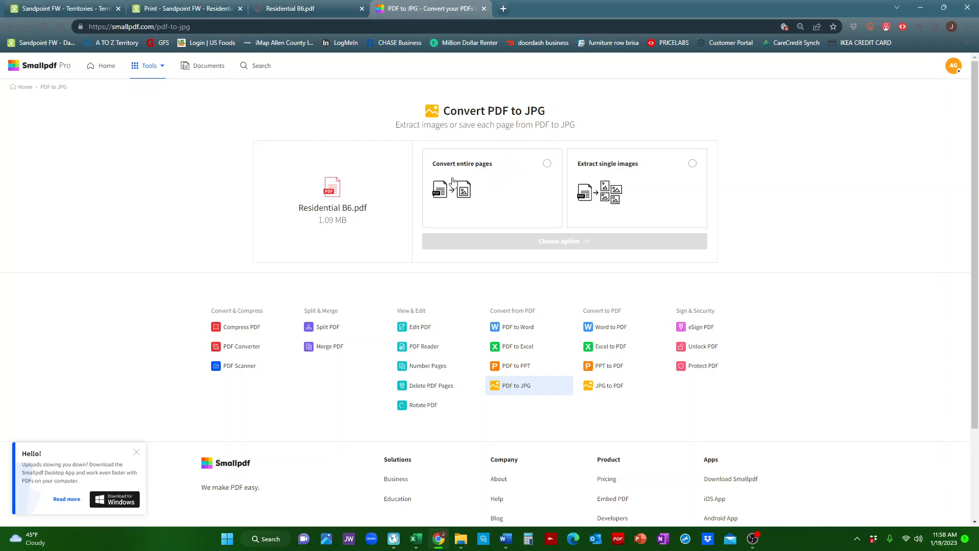
# Convert the entire pages of the PDF to JPG and download Residential B6.jpg.
pyautogui.click(546, 165)
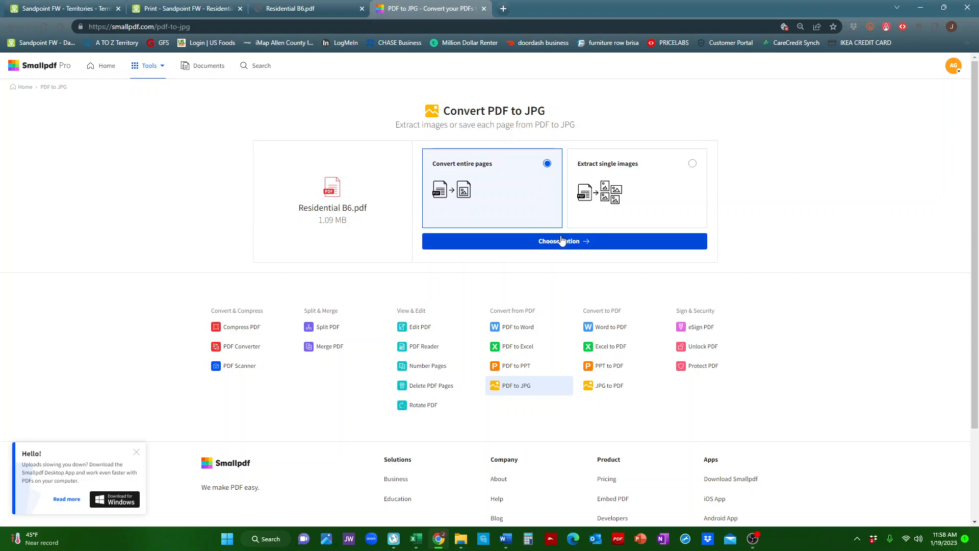
pyautogui.click(563, 242)
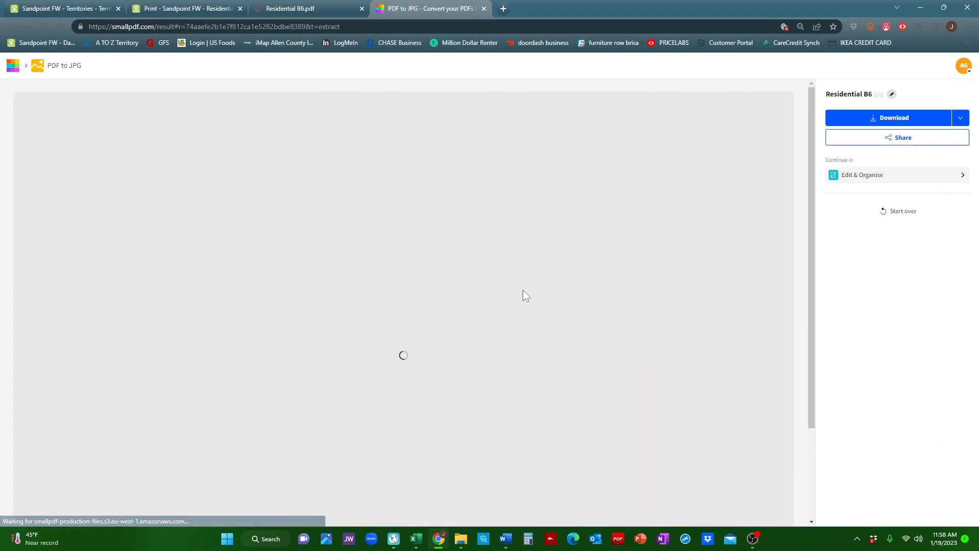
pyautogui.scroll(-7, 390, 222)
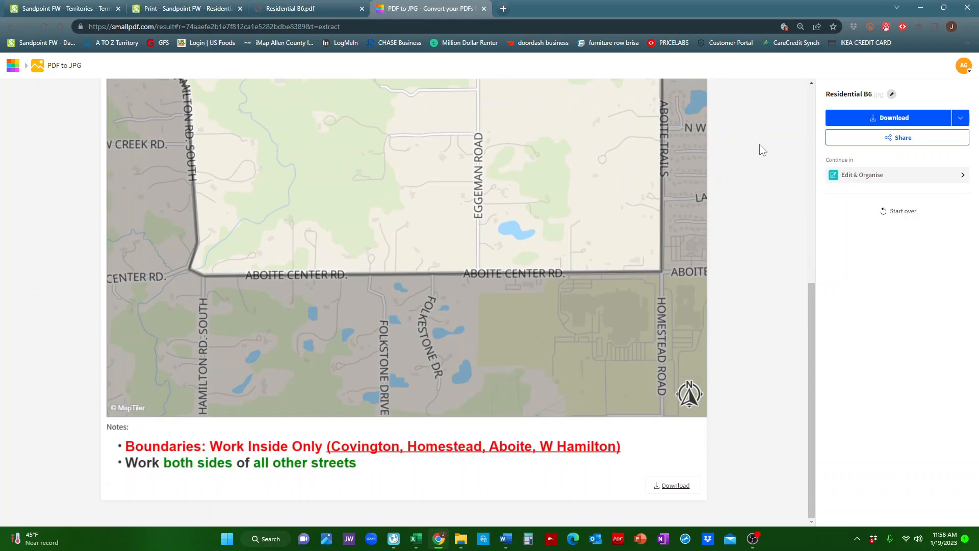
pyautogui.scroll(7, 645, 246)
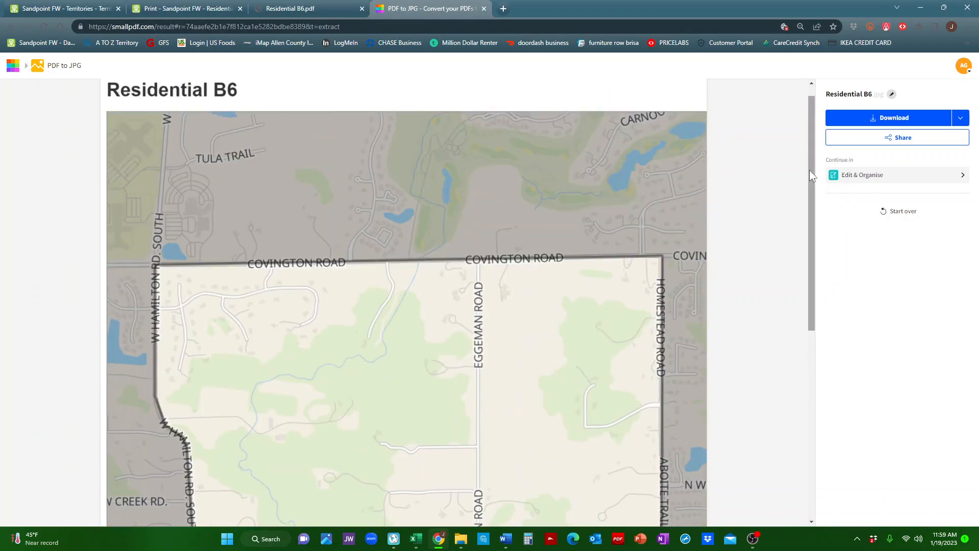
pyautogui.click(861, 117)
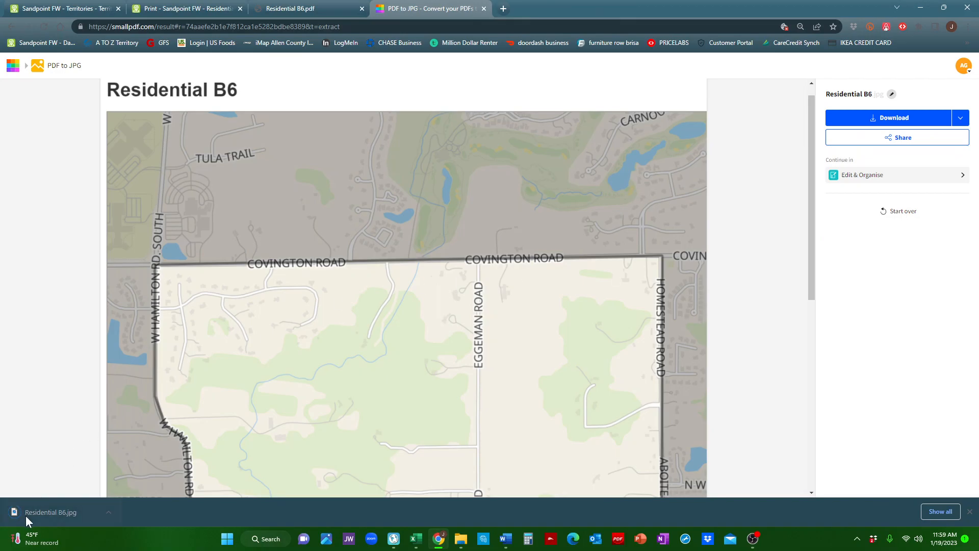
# Switch to New World Scheduler and add Residential B6.jpg as the map for territory B-6.
pyautogui.moveTo(35, 537)
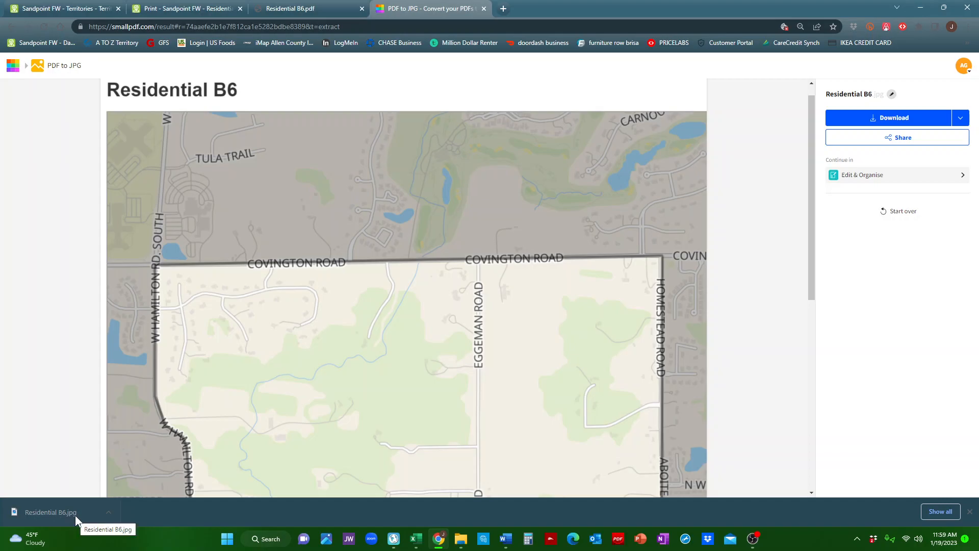
pyautogui.click(391, 542)
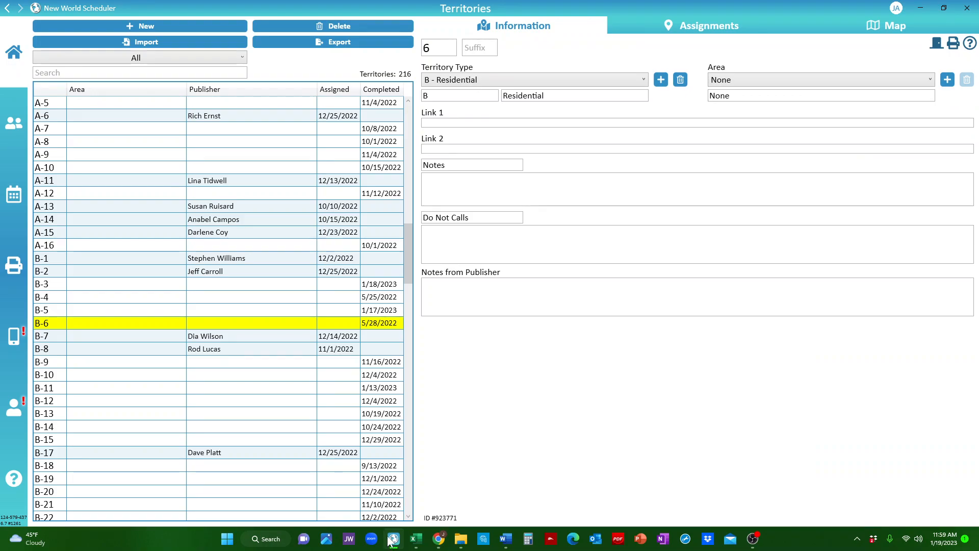
pyautogui.click(876, 33)
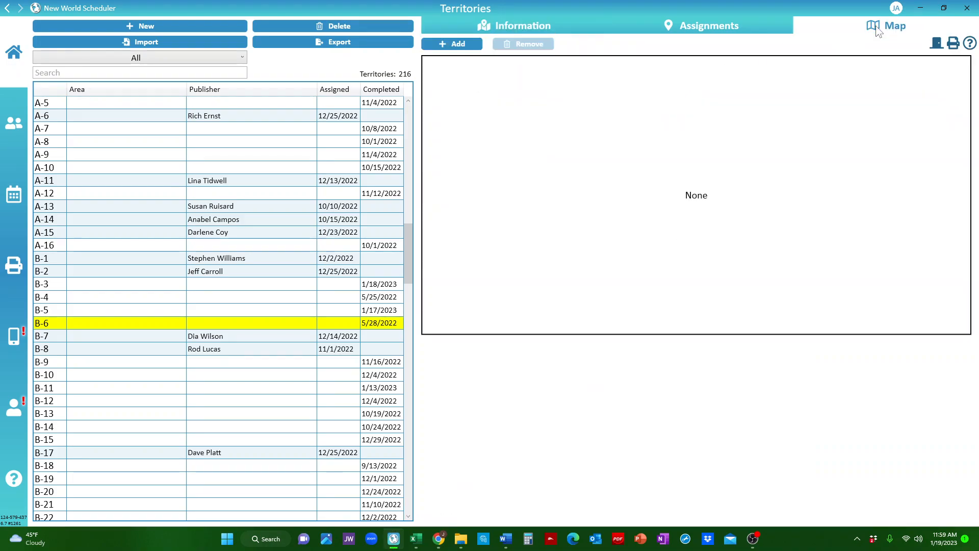
pyautogui.click(436, 46)
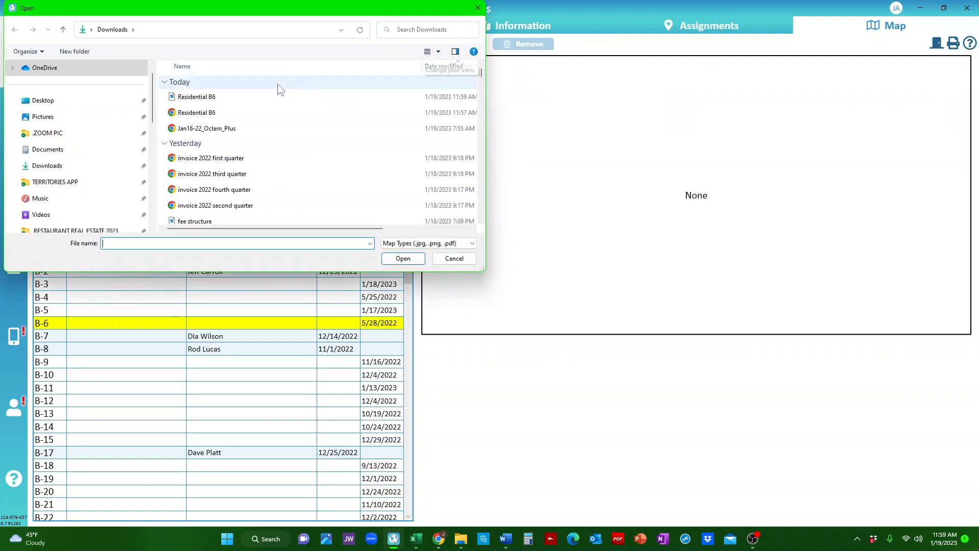
pyautogui.doubleClick(200, 97)
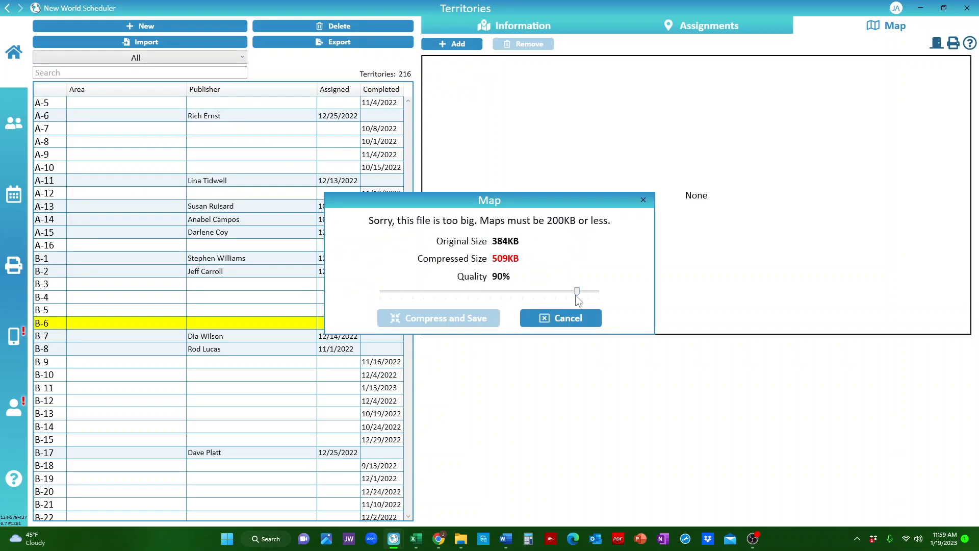
# Lower the map quality to 15% and compress and save the map.
pyautogui.moveTo(576, 293); pyautogui.dragTo(522, 292)
pyautogui.click(486, 291)
pyautogui.moveTo(461, 290); pyautogui.dragTo(412, 295)
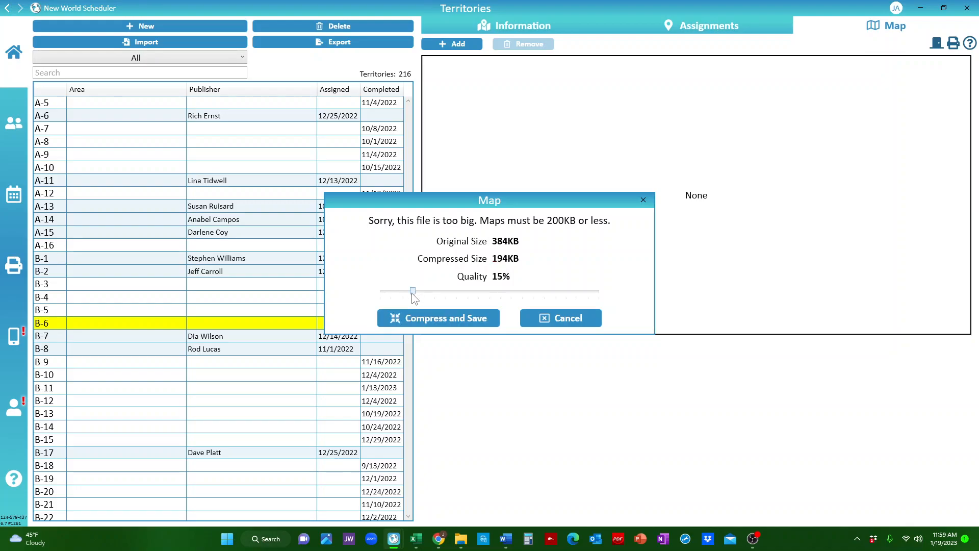
pyautogui.click(467, 327)
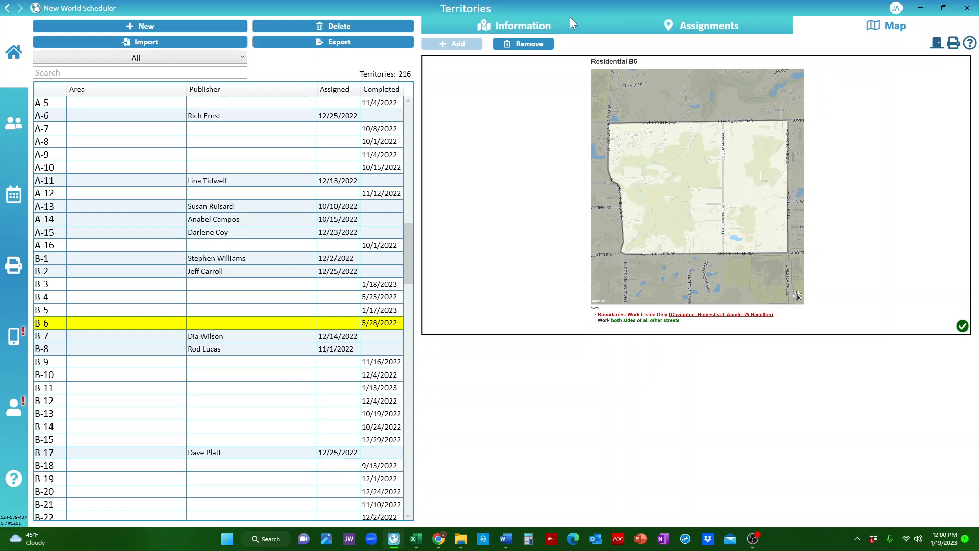
# Choose a publisher for territory B-6 on the Assignments tab.
pyautogui.click(641, 25)
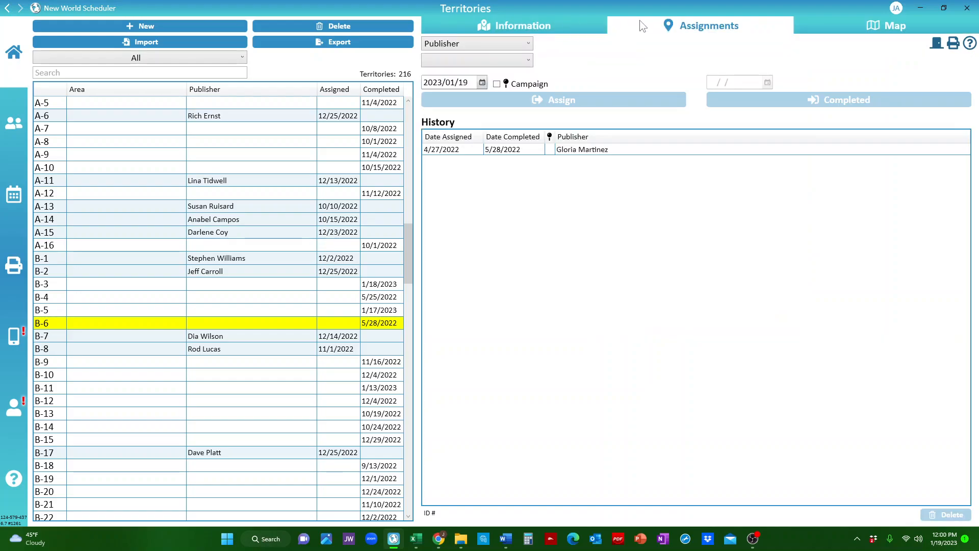
pyautogui.click(473, 64)
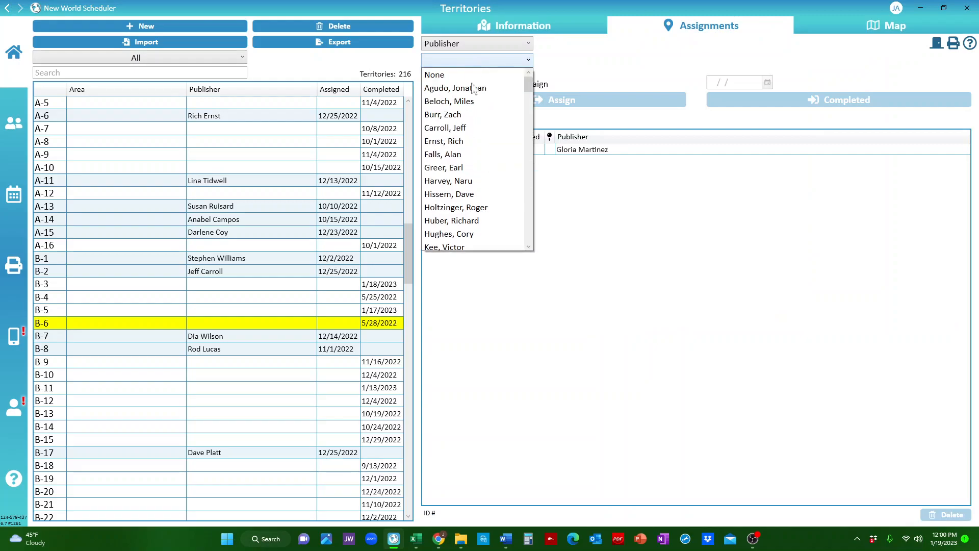
pyautogui.click(459, 127)
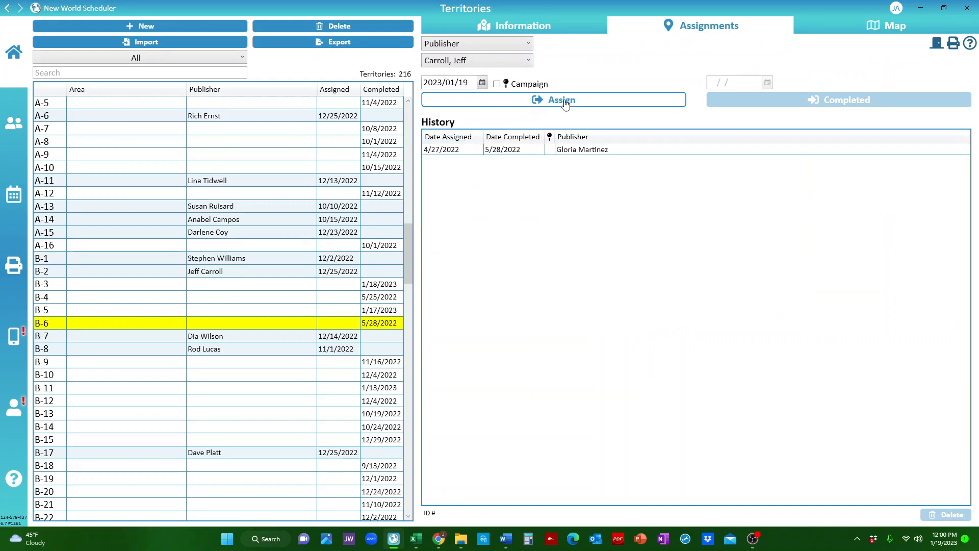
# Return to the Information tab and place the scheduler beside the Territory Helper print page.
pyautogui.click(550, 28)
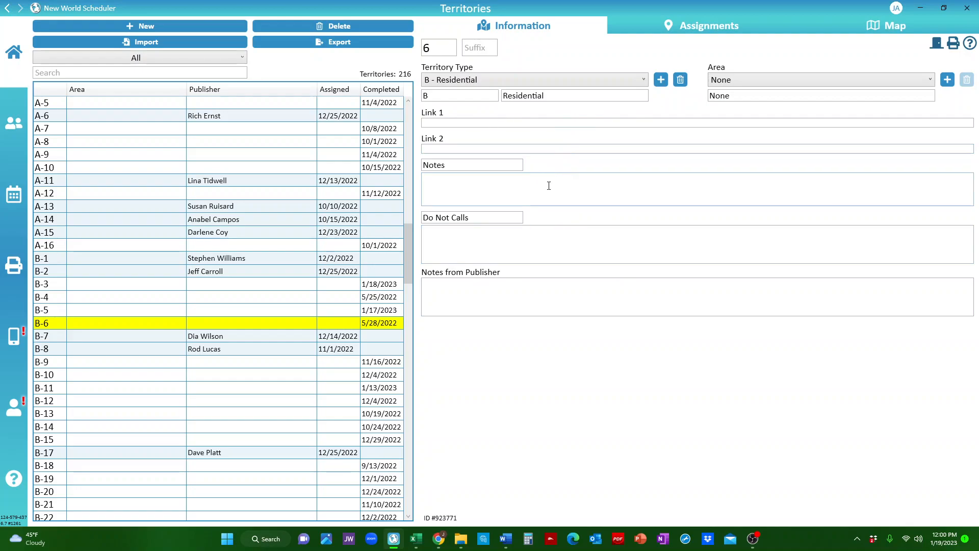
pyautogui.moveTo(595, 8); pyautogui.dragTo(978, 200)
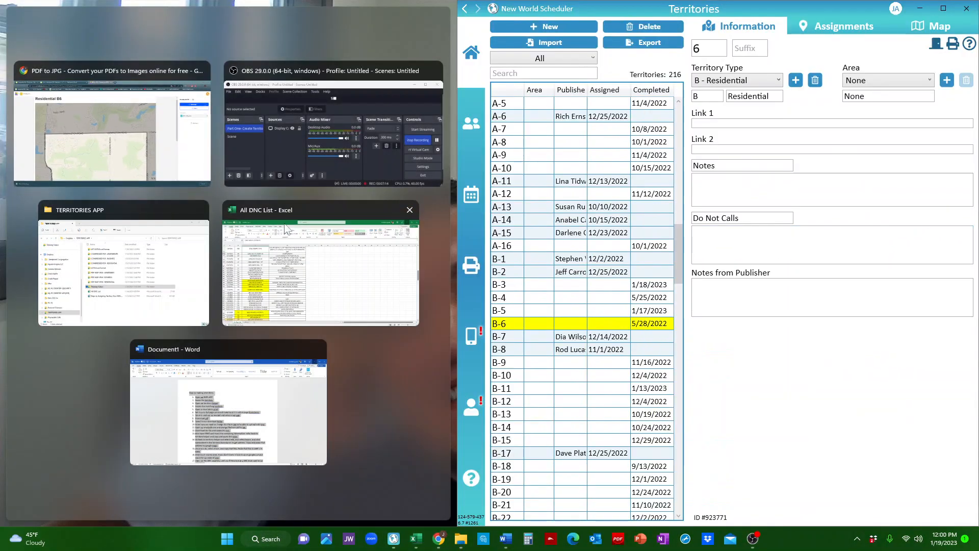
pyautogui.click(109, 118)
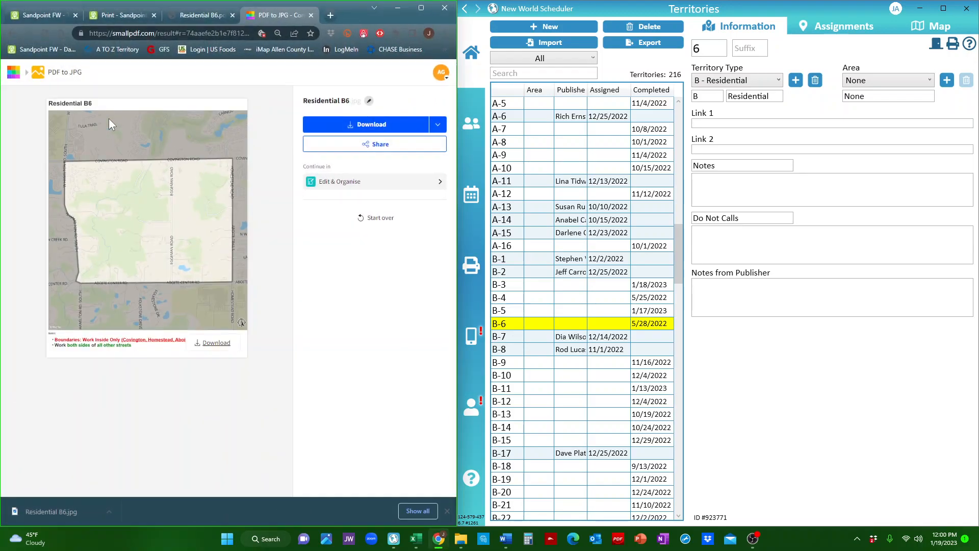
pyautogui.click(109, 12)
# Copy the two notes lines from the bottom of the Territory Helper print page.
pyautogui.scroll(-10, 228, 118)
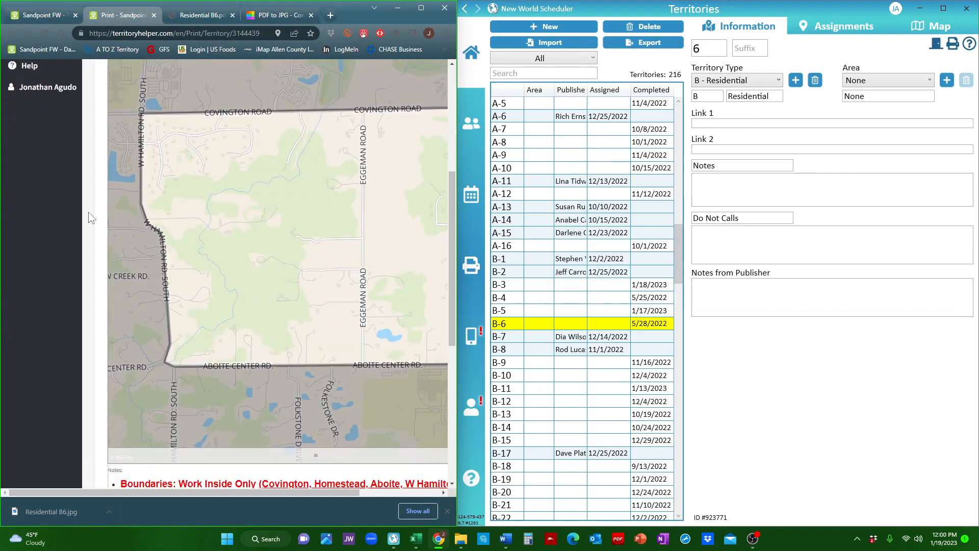
pyautogui.moveTo(310, 294); pyautogui.dragTo(111, 268)
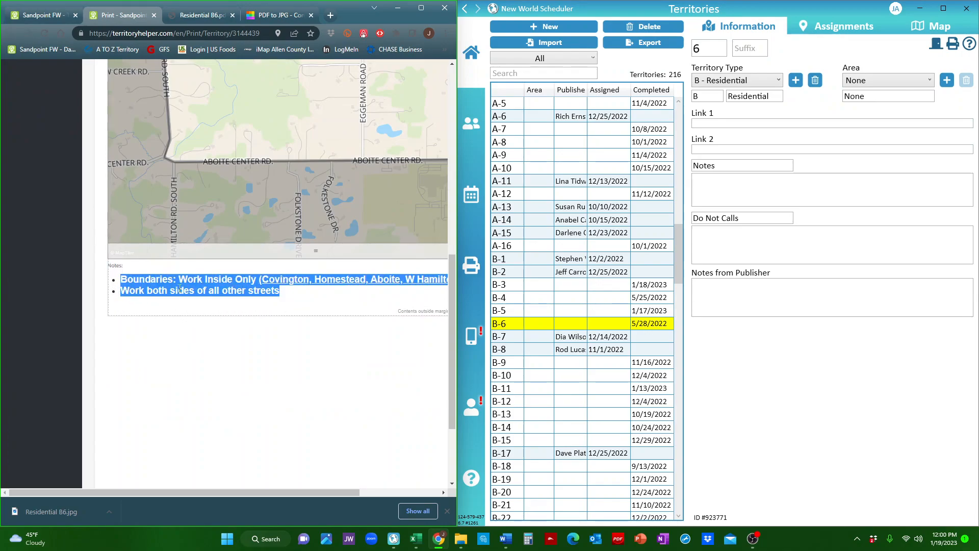
pyautogui.rightClick(209, 280)
pyautogui.click(238, 291)
# Paste the notes into the territory's Notes field and remove the blank line between them.
pyautogui.rightClick(729, 184)
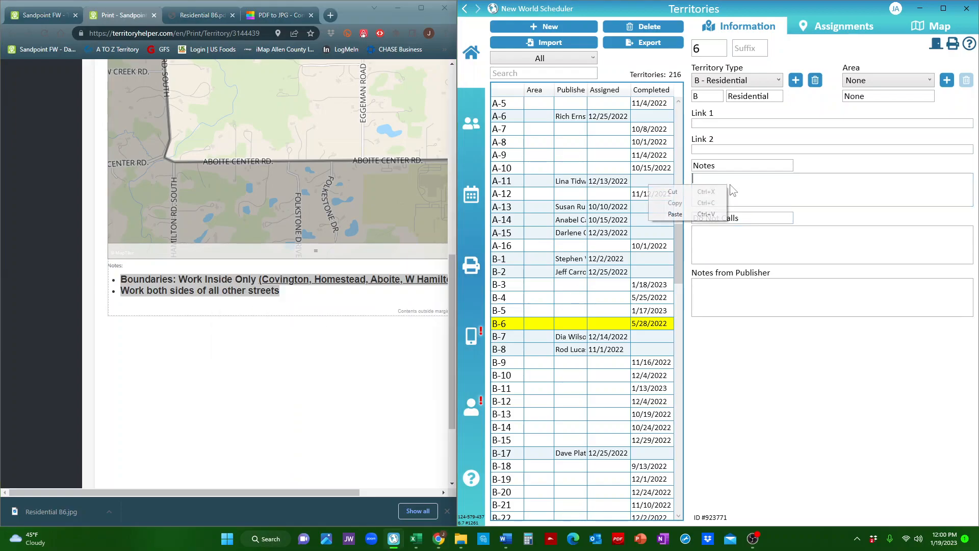
pyautogui.click(704, 213)
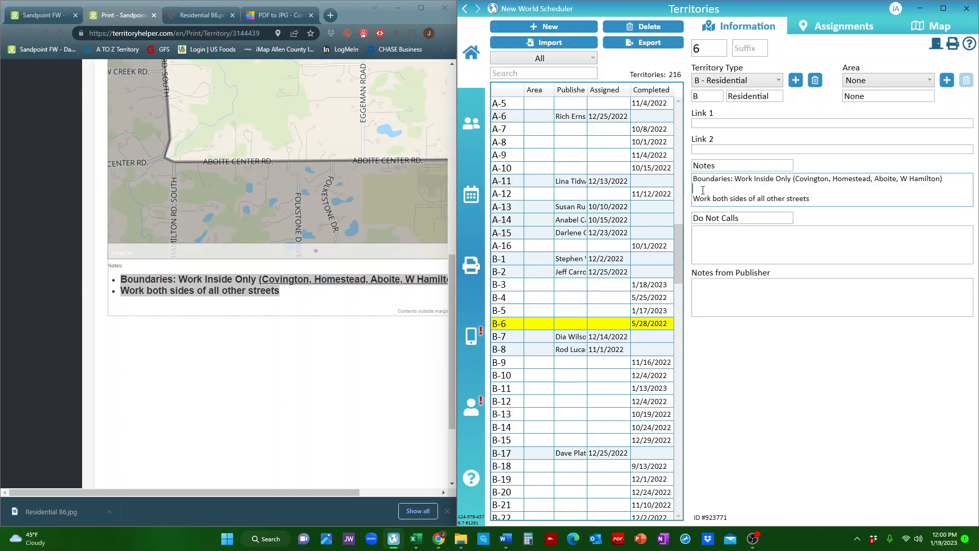
pyautogui.press('BackSpace')
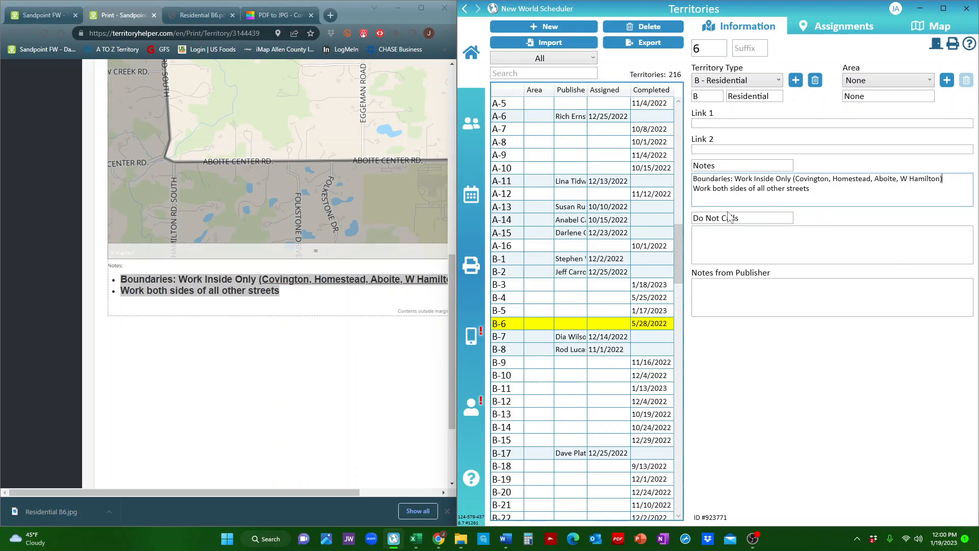
# Open the All DNC List workbook from the TERRITORIES APP folder.
pyautogui.click(720, 239)
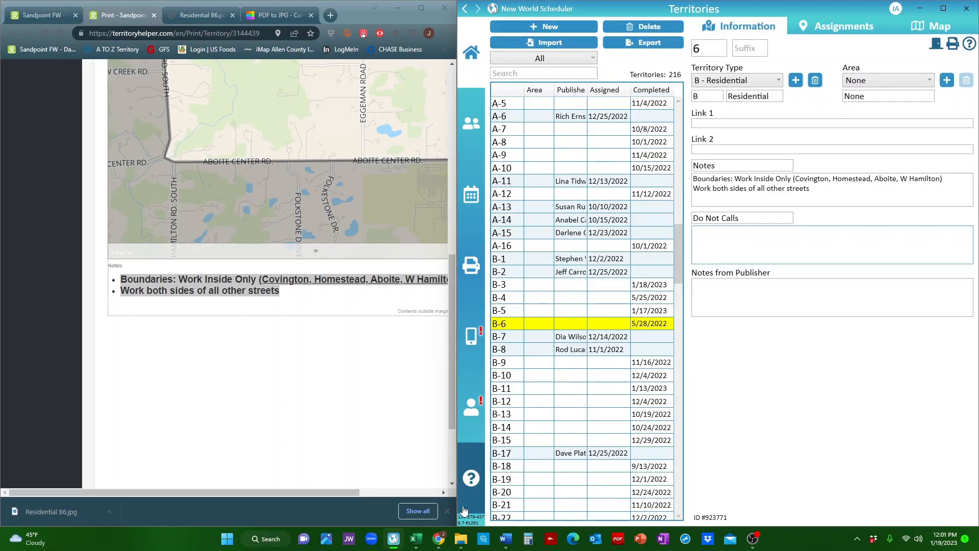
pyautogui.click(466, 543)
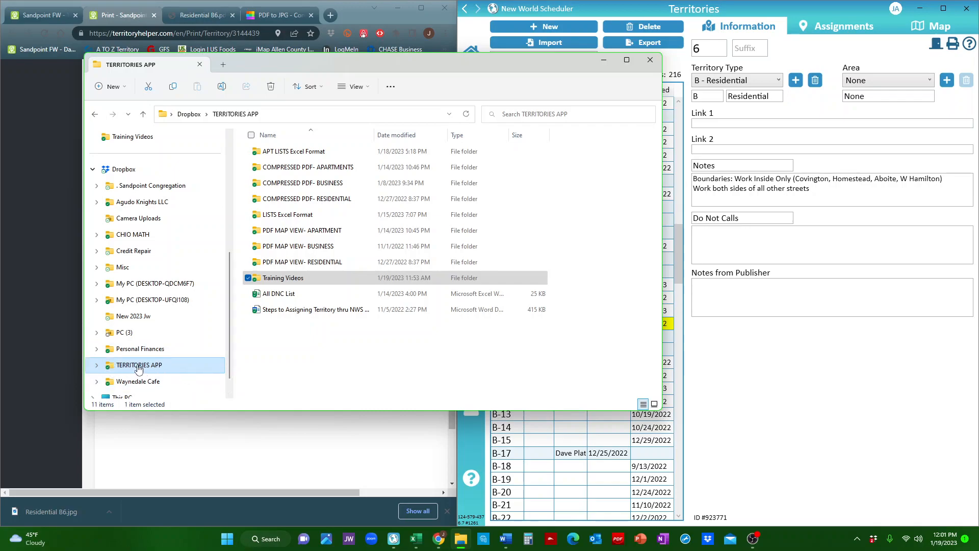
pyautogui.click(295, 293)
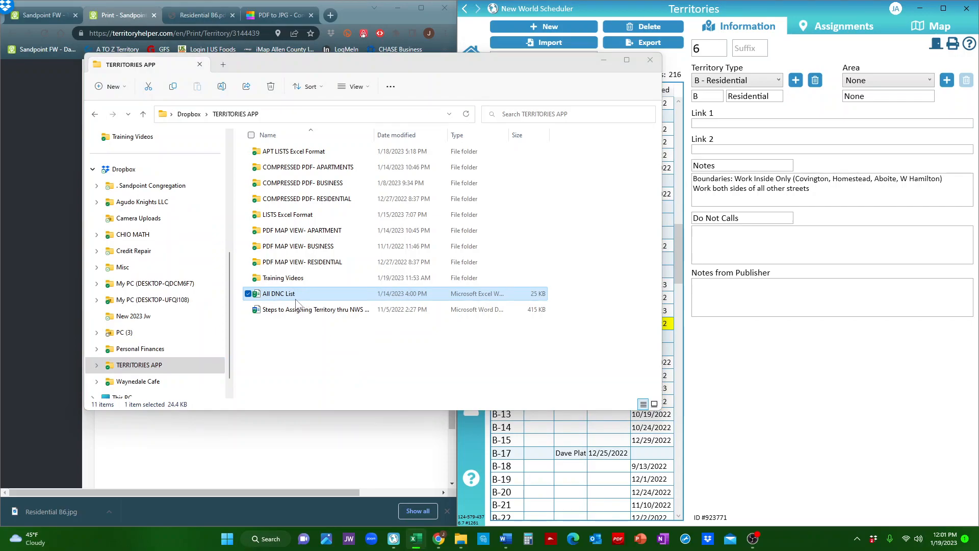
pyautogui.doubleClick(296, 294)
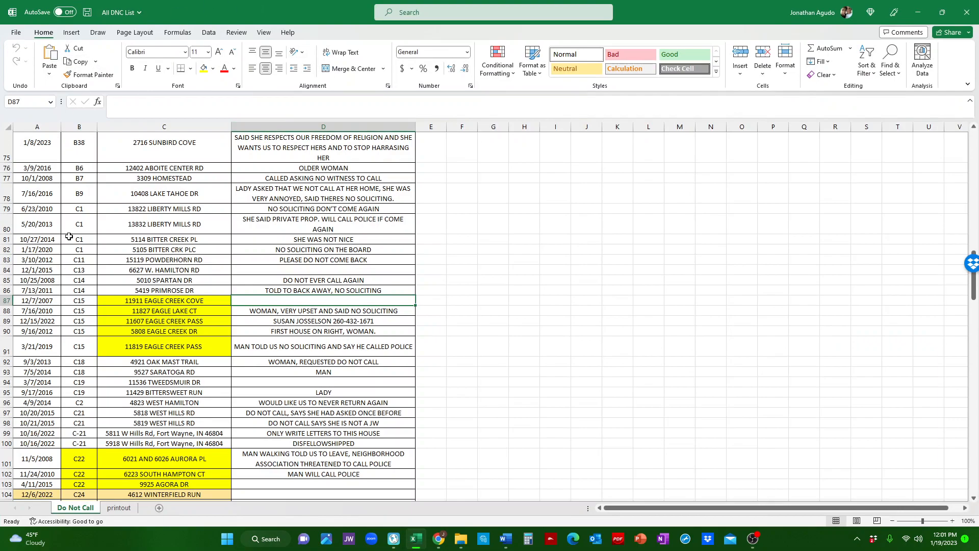
# Scroll through the Do Not Call sheet to examine the entries listed for territory B6.
pyautogui.scroll(-3, 147, 391)
pyautogui.scroll(-3, 147, 391)
pyautogui.scroll(8, 55, 375)
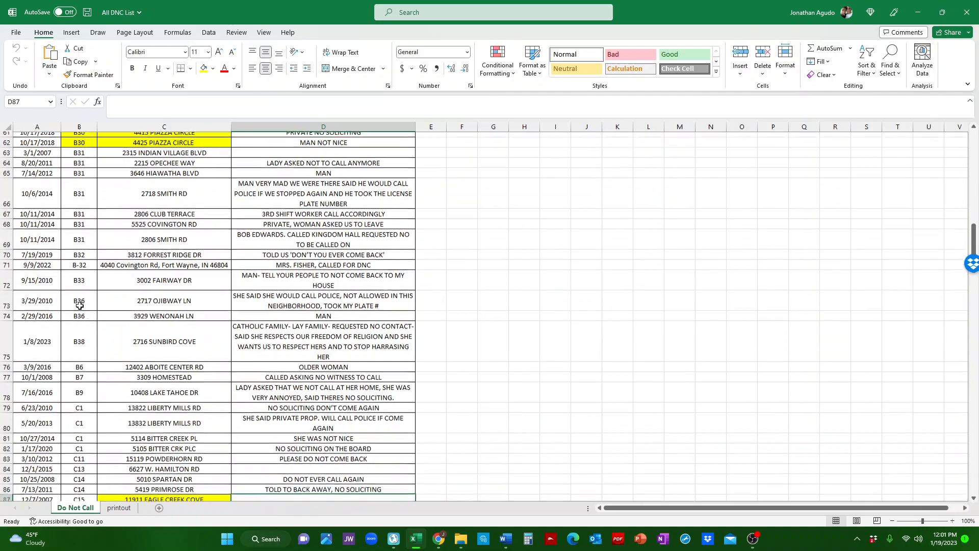
pyautogui.scroll(-1, 79, 305)
pyautogui.scroll(6, 75, 226)
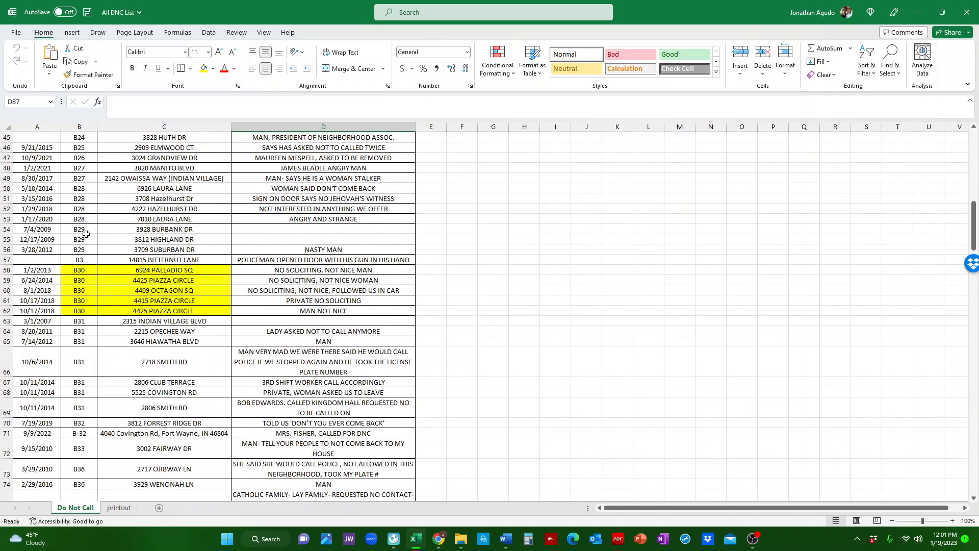
pyautogui.scroll(-4, 74, 339)
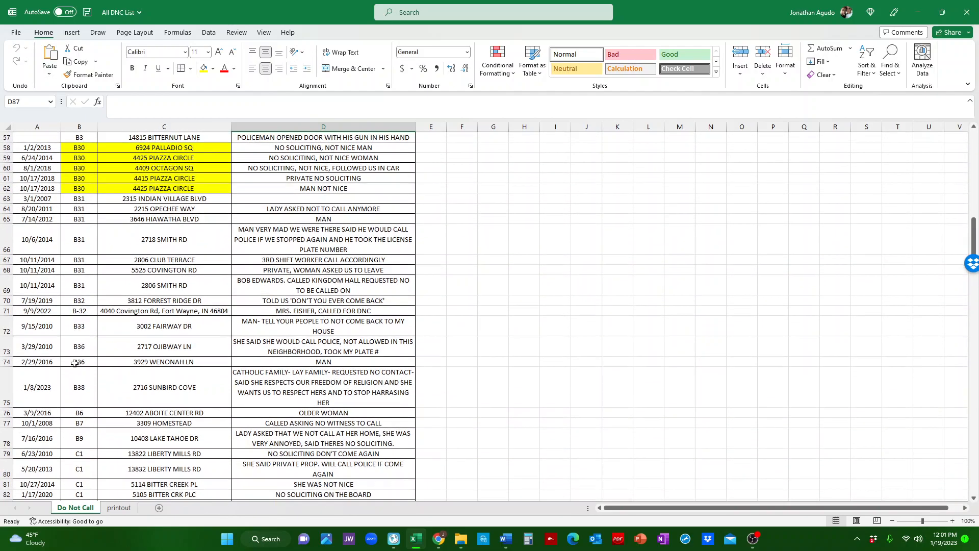
pyautogui.scroll(-2, 76, 374)
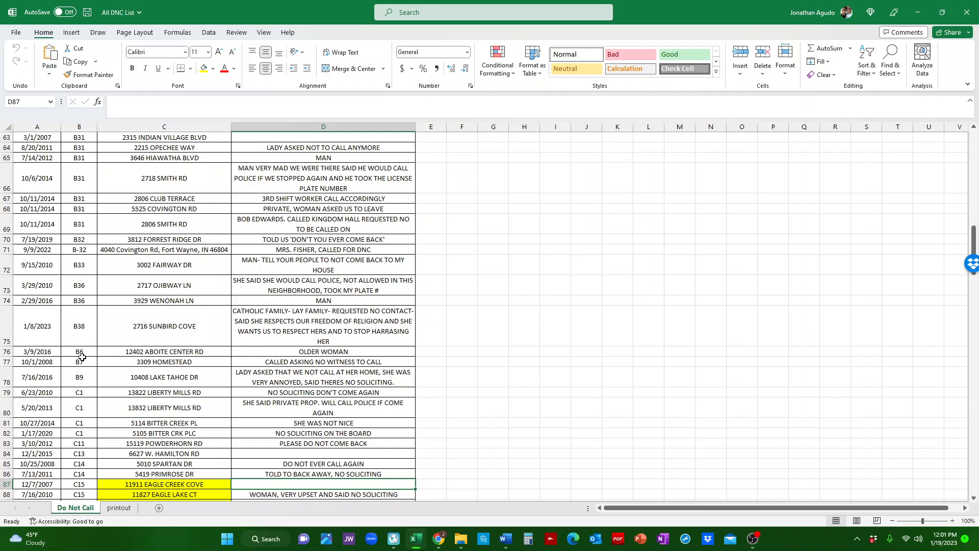
# Copy the B6 entry's street address from the Do Not Call sheet.
pyautogui.click(8, 351)
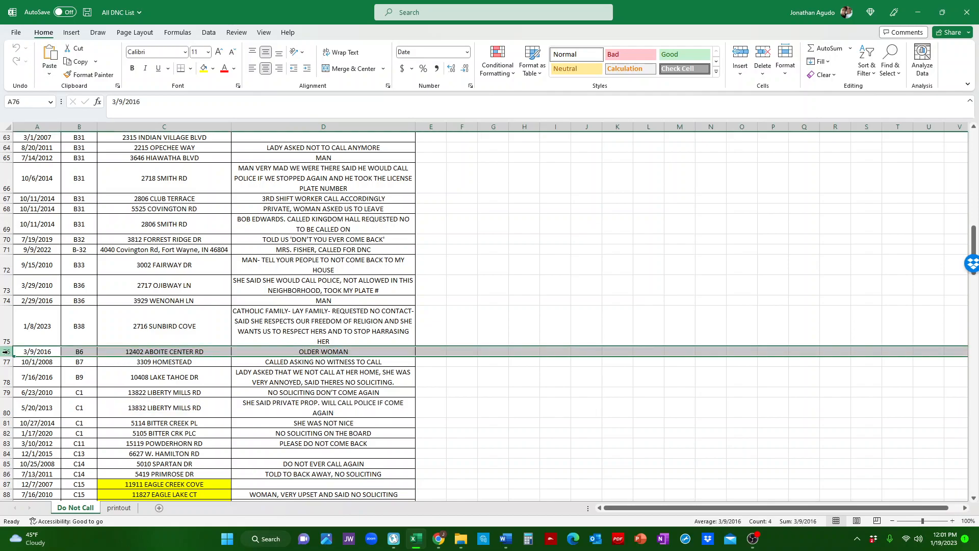
pyautogui.click(139, 353)
pyautogui.rightClick(139, 351)
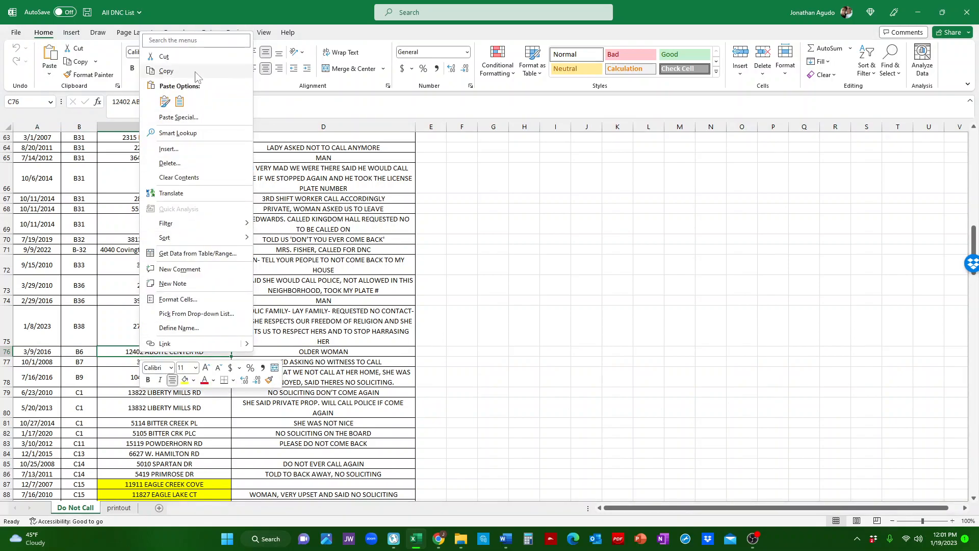
pyautogui.click(166, 72)
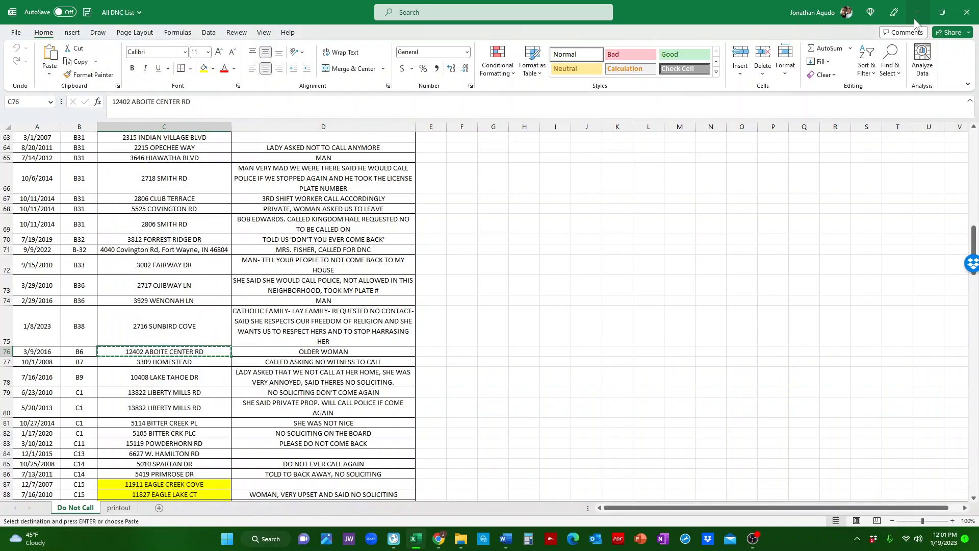
# Paste the copied address into territory B-6's Do Not Calls field.
pyautogui.click(916, 20)
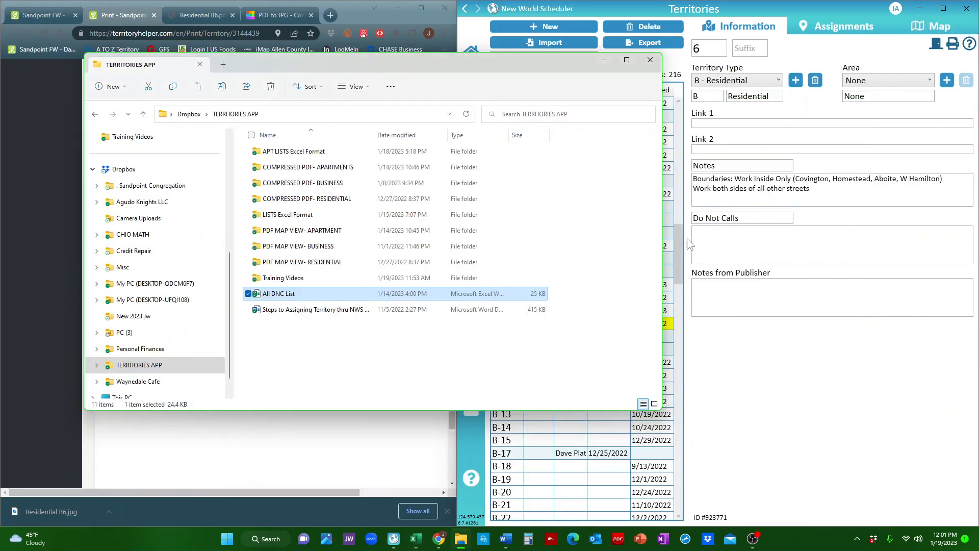
pyautogui.click(714, 243)
pyautogui.rightClick(714, 243)
pyautogui.click(658, 273)
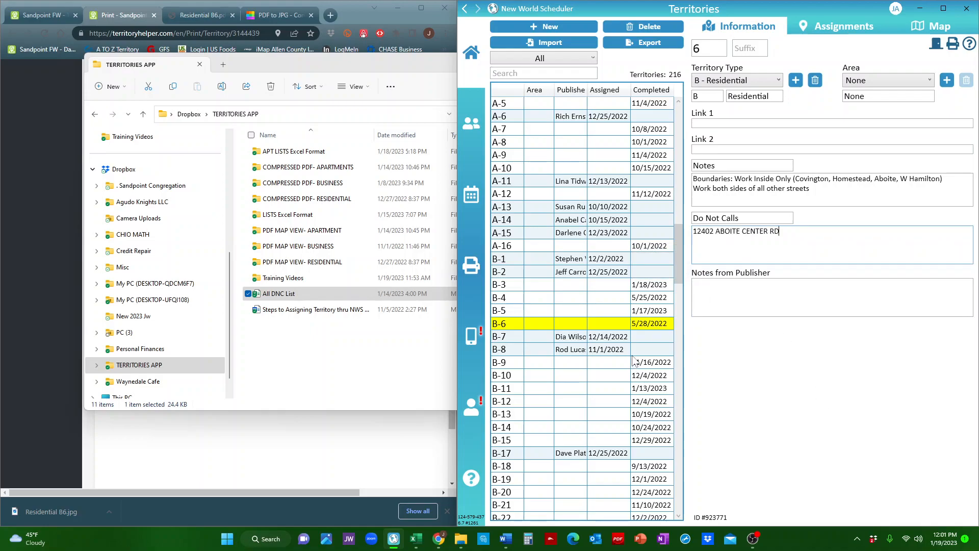
pyautogui.click(347, 69)
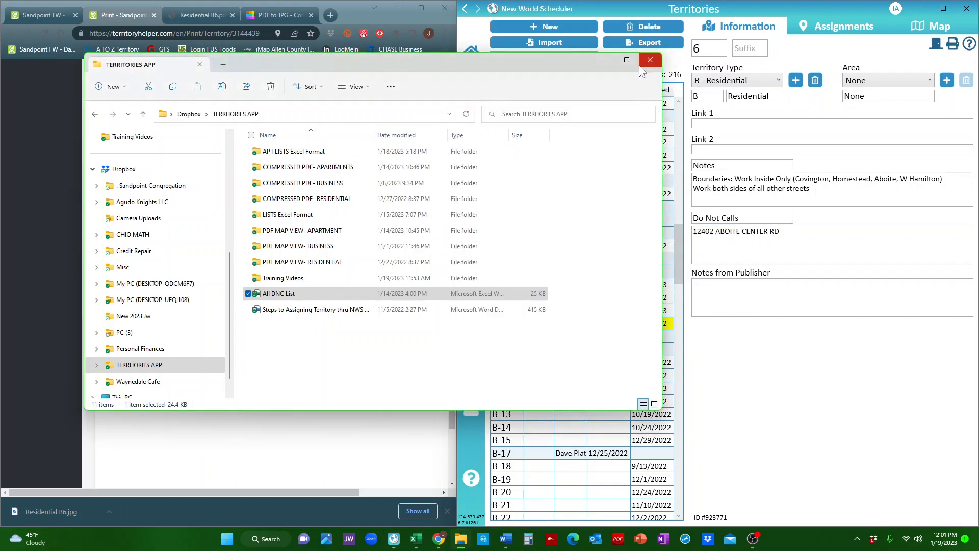
pyautogui.click(602, 60)
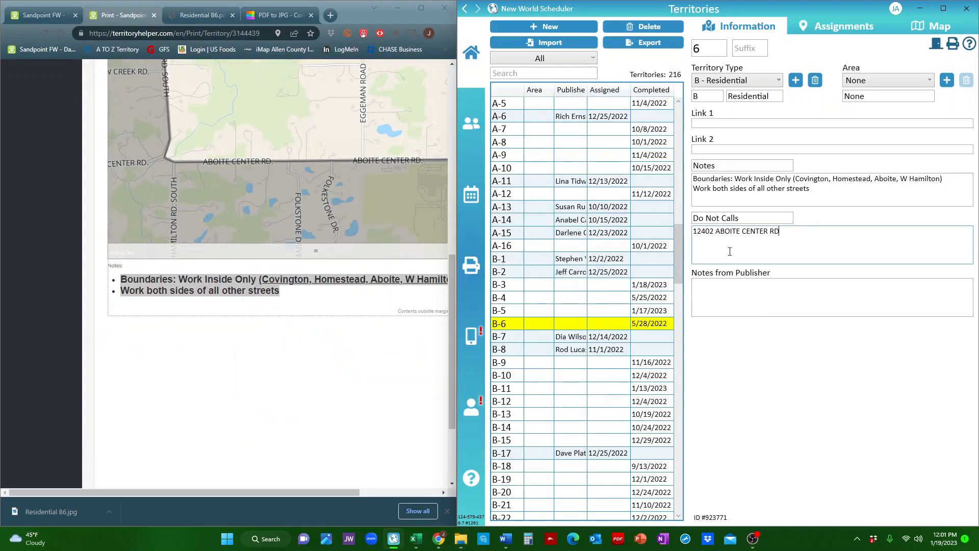
pyautogui.click(737, 294)
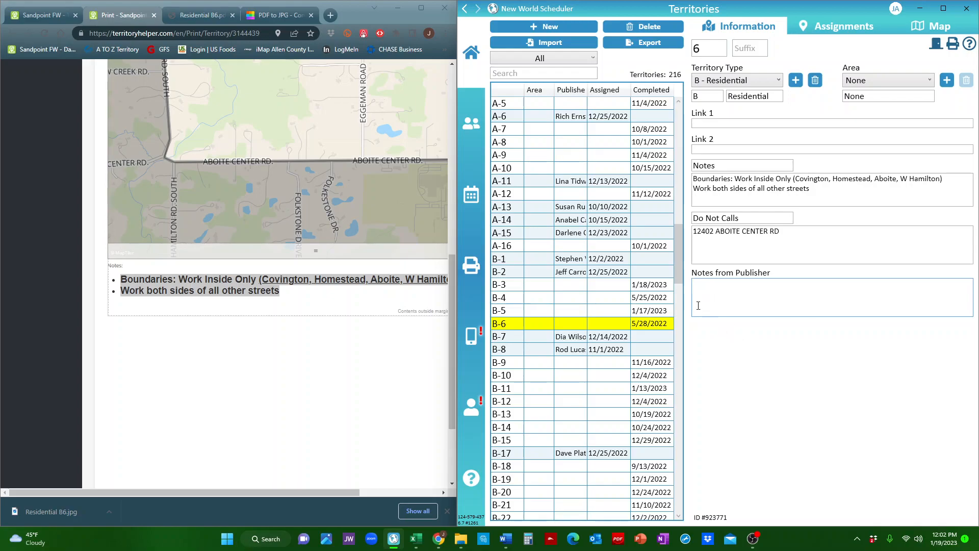
pyautogui.click(707, 122)
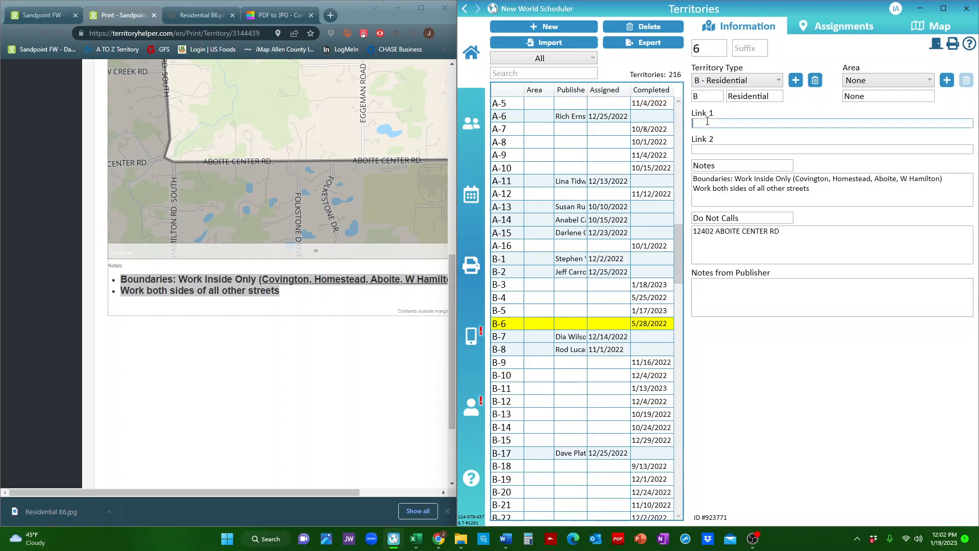
# Open the Residential B6 territory map in Territory Helper full-screen and activate the house location tool.
pyautogui.click(30, 13)
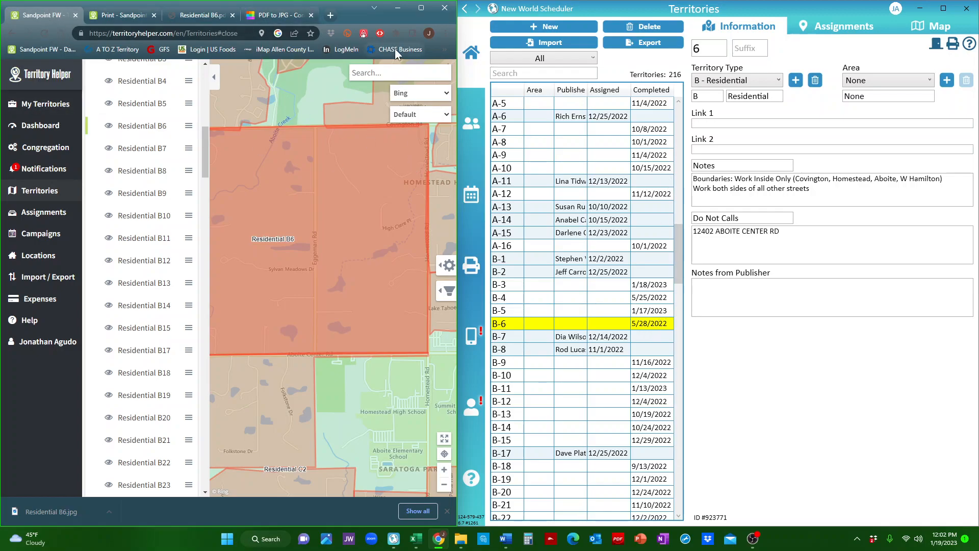
pyautogui.click(298, 217)
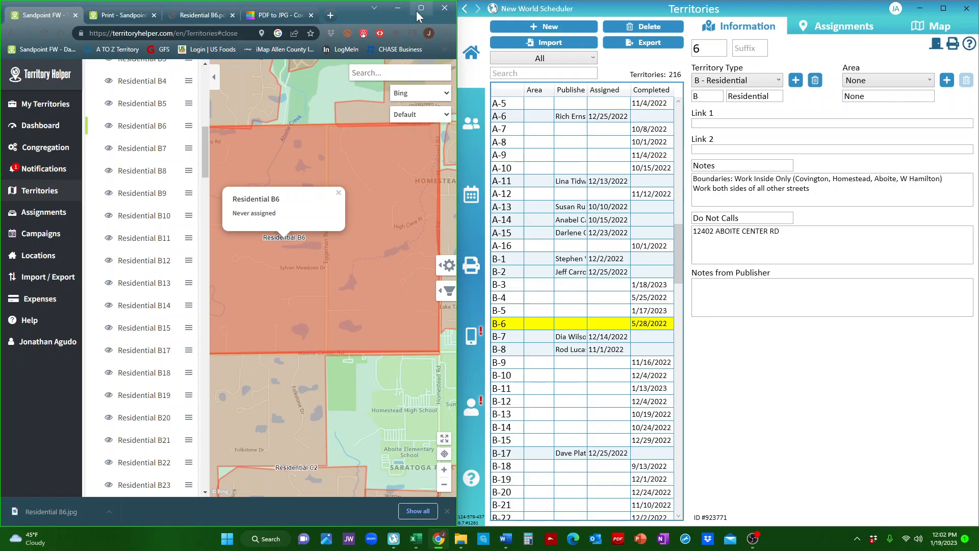
pyautogui.click(416, 11)
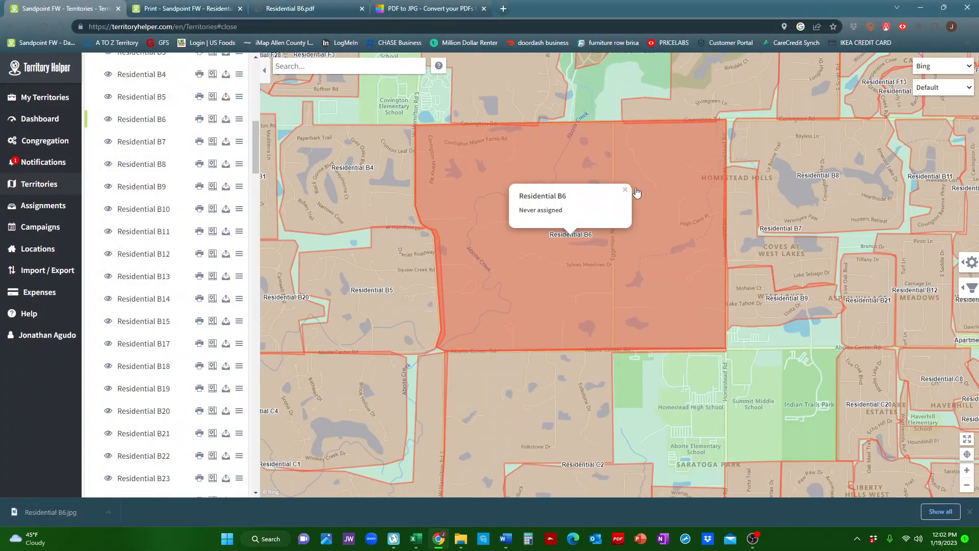
pyautogui.click(625, 190)
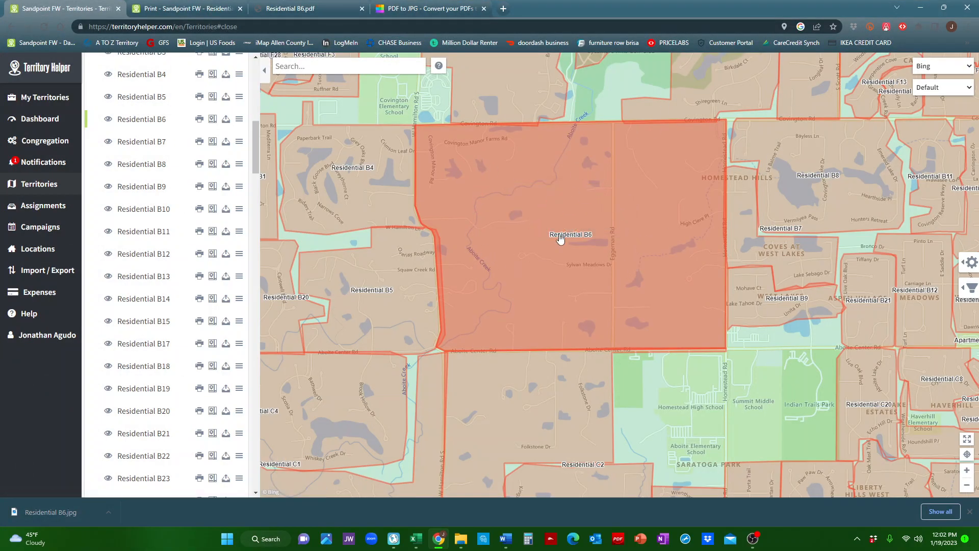
pyautogui.click(970, 264)
pyautogui.click(929, 265)
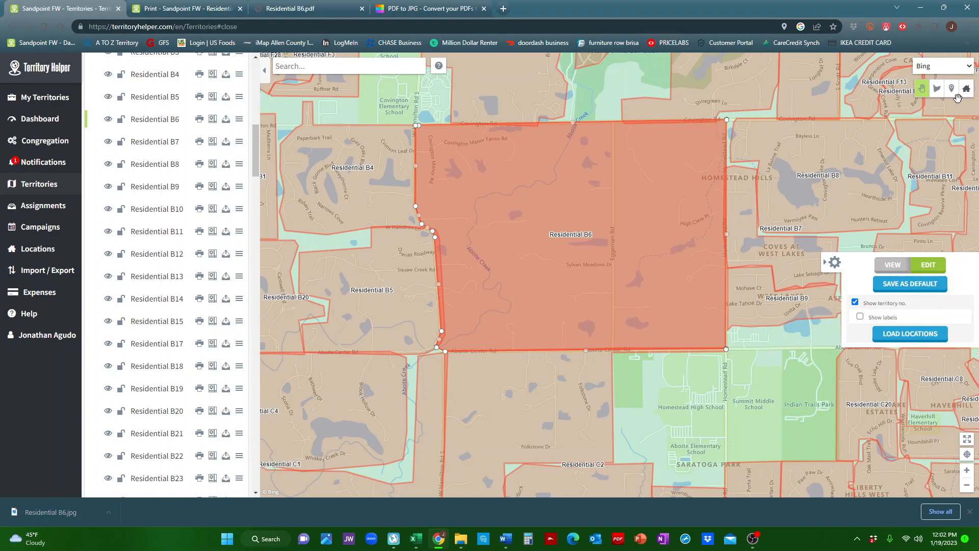
pyautogui.click(966, 92)
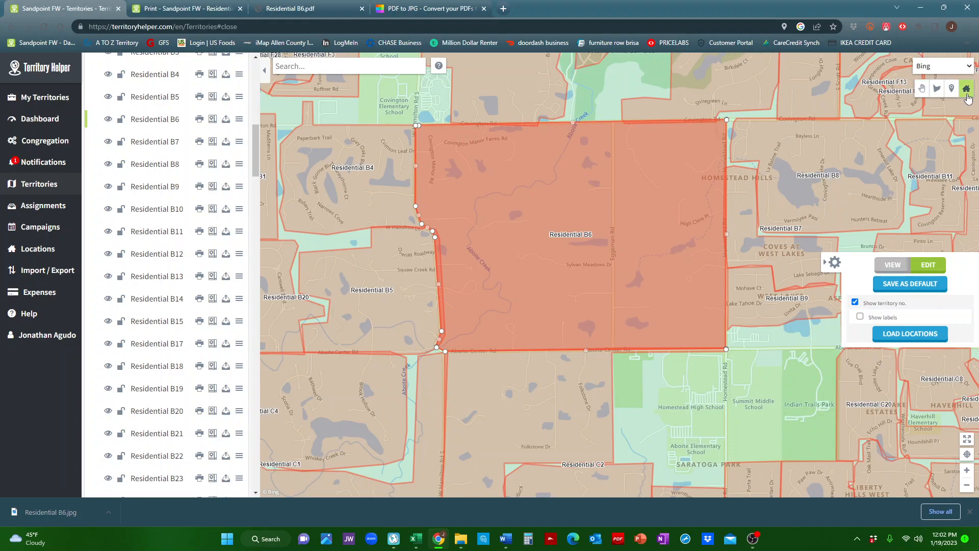
# Switch the territory map's base layer to Bing satellite imagery.
pyautogui.scroll(1, 448, 168)
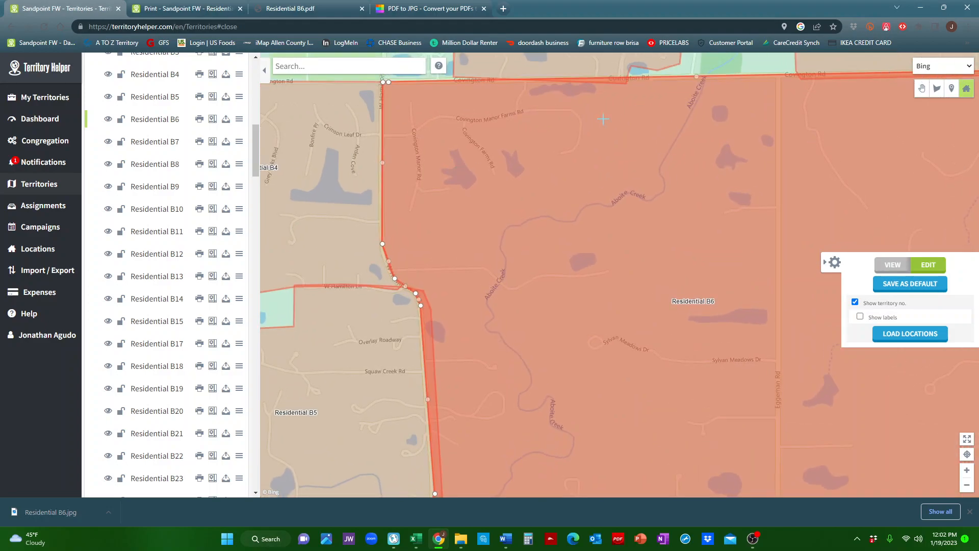
pyautogui.click(937, 75)
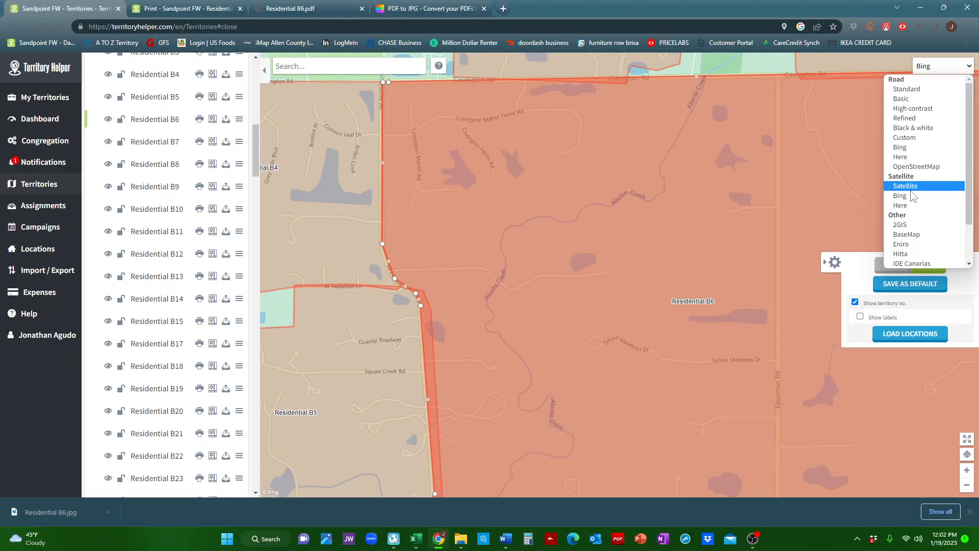
pyautogui.click(907, 196)
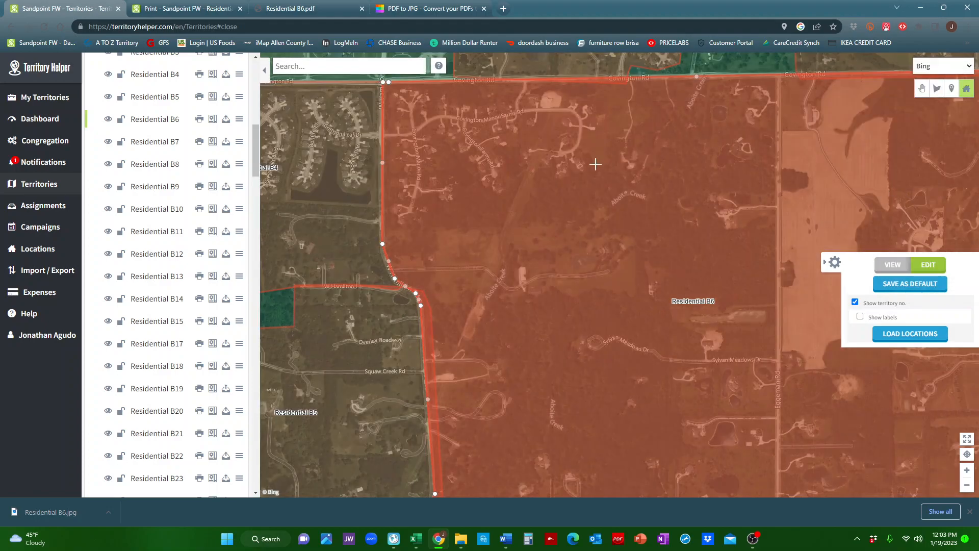
# Examine the satellite imagery of Residential B6 along Covington Rd and Eggeman Rd for houses.
pyautogui.moveTo(587, 266); pyautogui.dragTo(507, 264)
pyautogui.moveTo(553, 176); pyautogui.dragTo(613, 144)
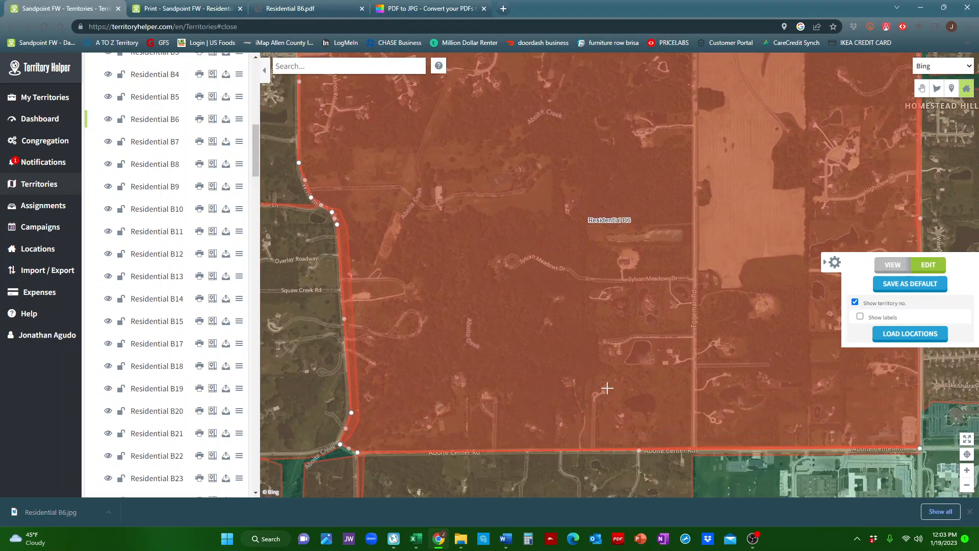
pyautogui.moveTo(688, 262); pyautogui.dragTo(629, 346)
pyautogui.moveTo(469, 188); pyautogui.dragTo(573, 236)
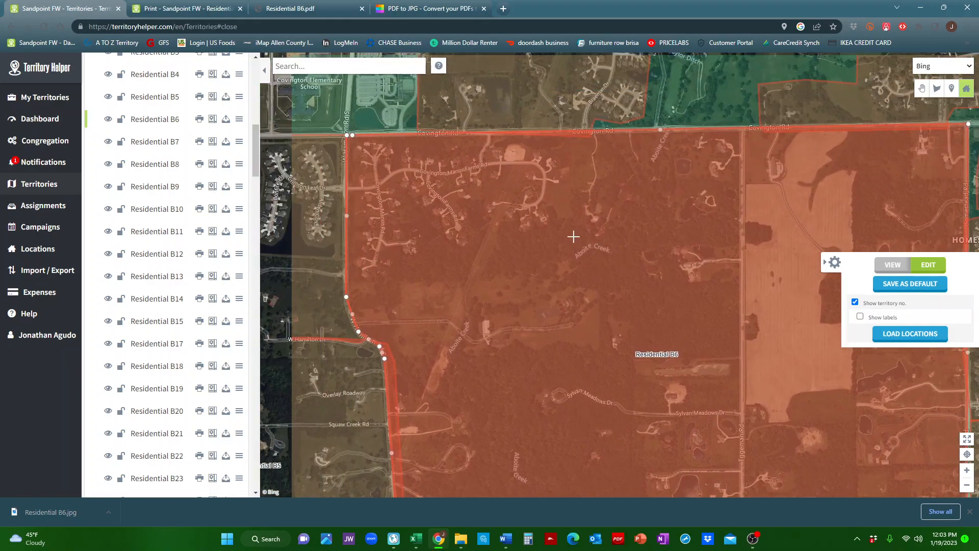
pyautogui.moveTo(621, 168); pyautogui.dragTo(566, 183)
pyautogui.moveTo(637, 197); pyautogui.dragTo(560, 204)
pyautogui.moveTo(735, 199); pyautogui.dragTo(655, 207)
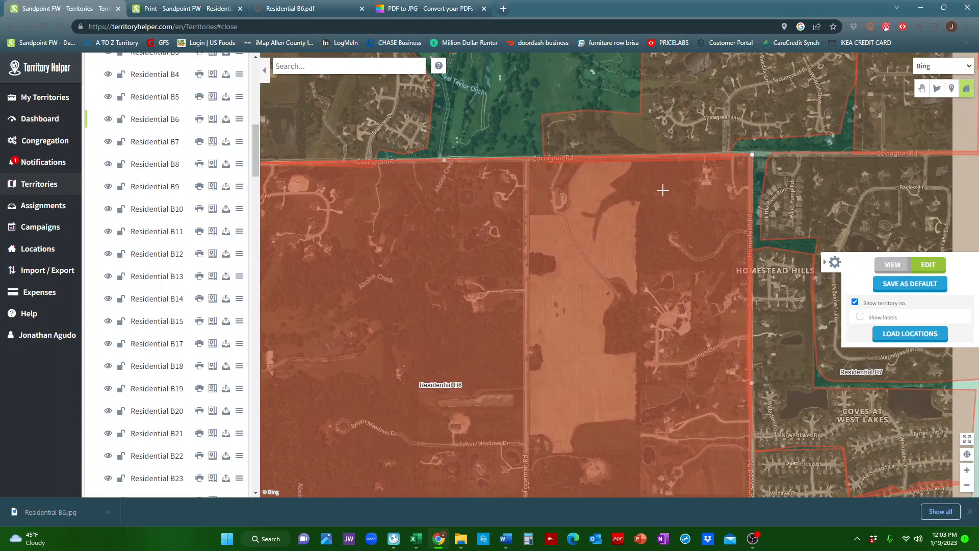
pyautogui.scroll(2, 505, 189)
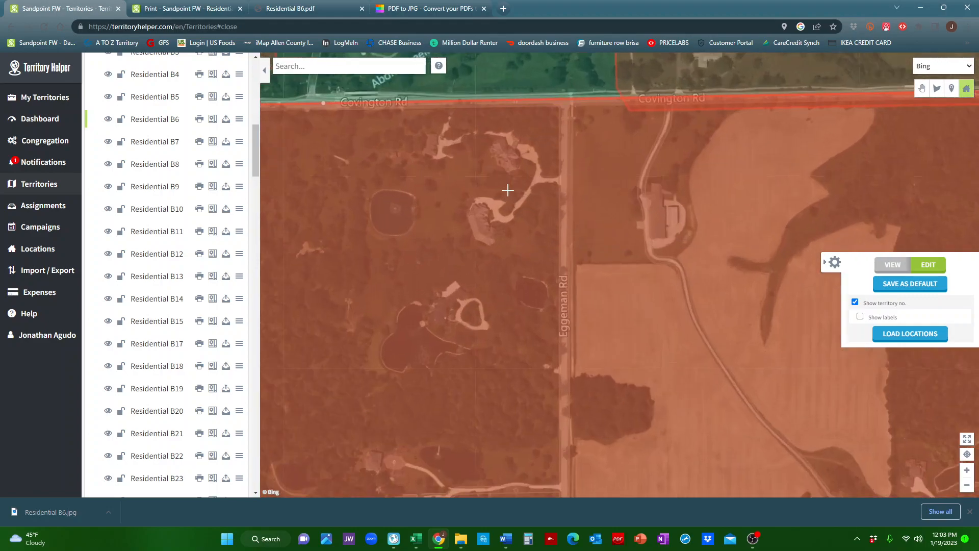
pyautogui.moveTo(460, 194); pyautogui.dragTo(470, 225)
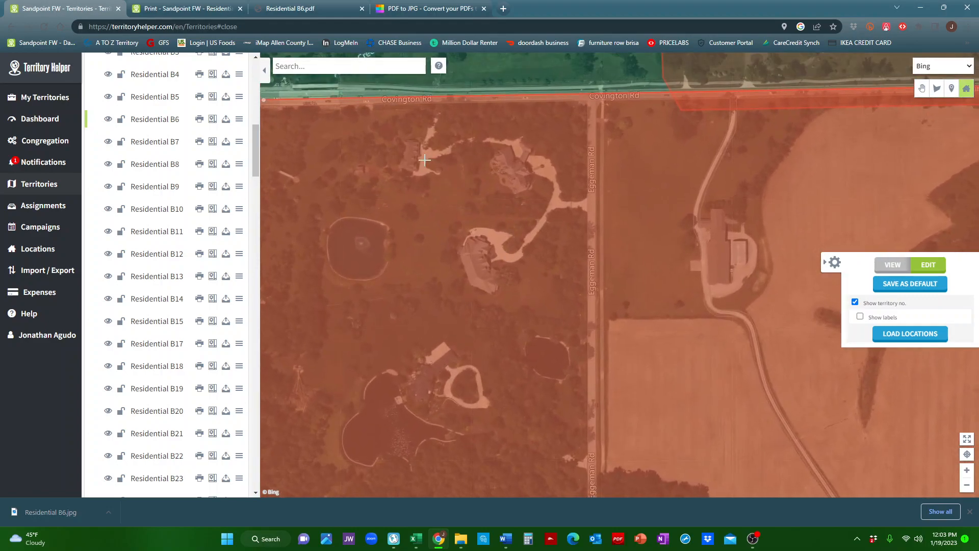
pyautogui.moveTo(418, 171); pyautogui.dragTo(465, 189)
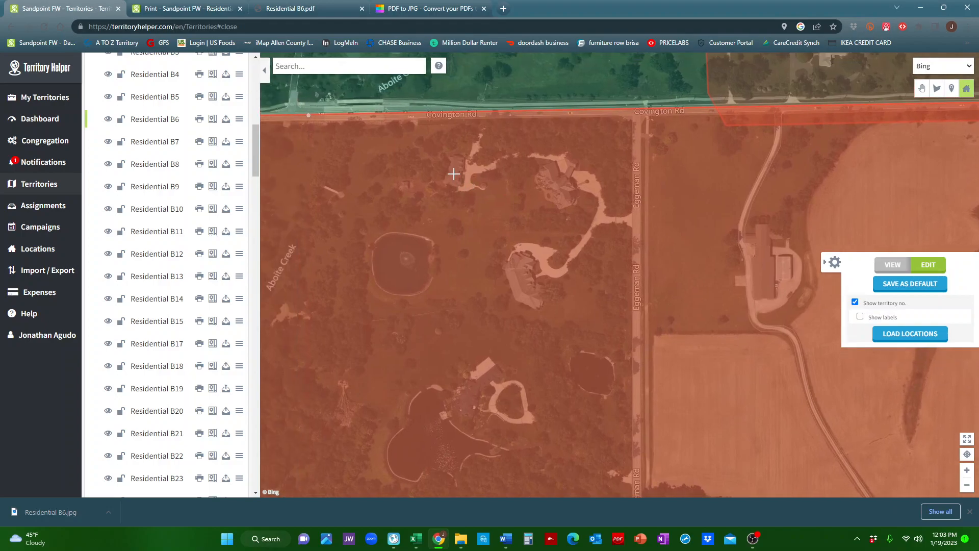
# Pick a house near Covington Rd with the location tool and copy its street address from the Create Location form.
pyautogui.click(453, 173)
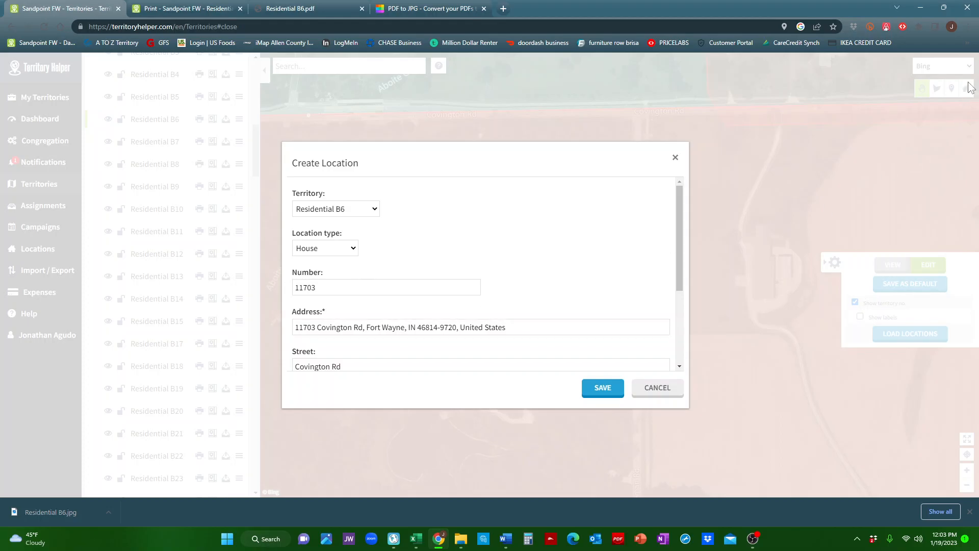
pyautogui.click(675, 157)
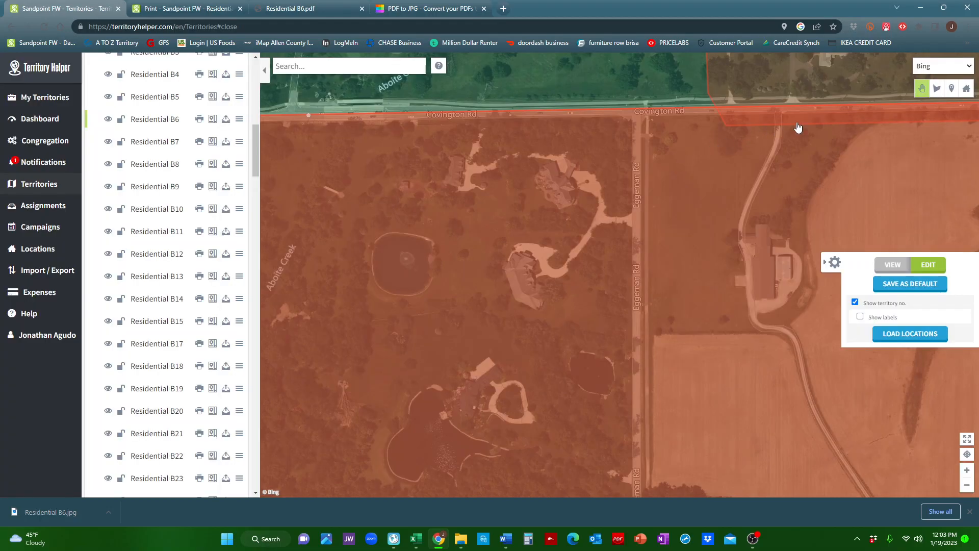
pyautogui.click(966, 89)
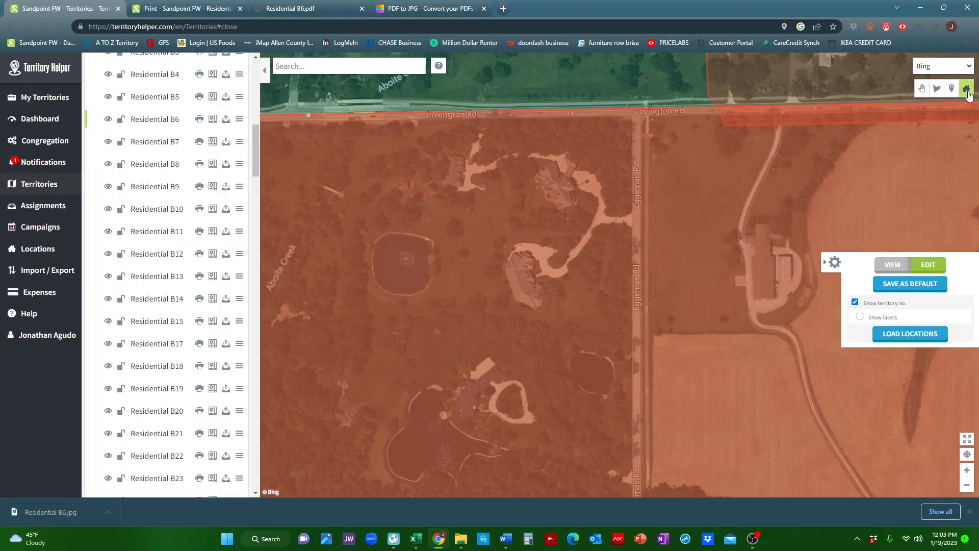
pyautogui.click(458, 176)
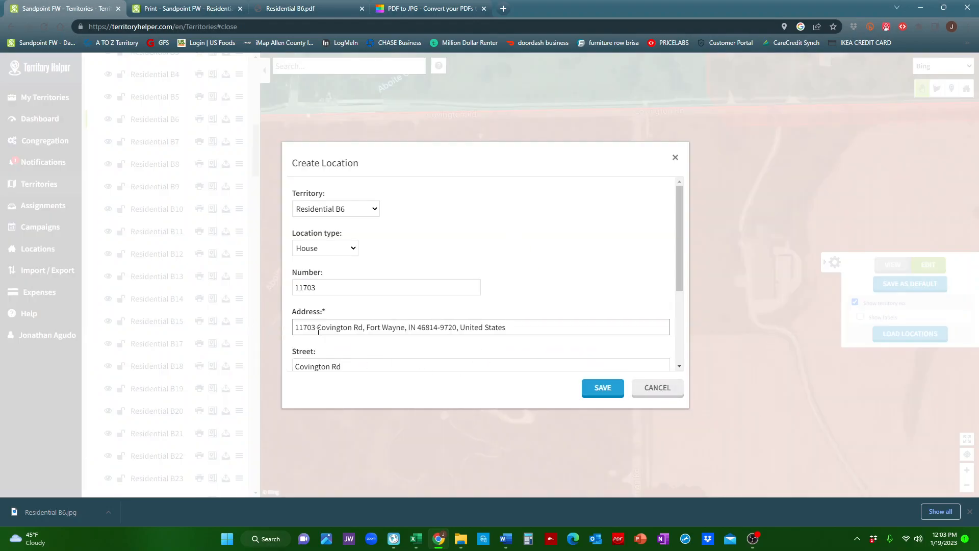
pyautogui.scroll(-2, 357, 286)
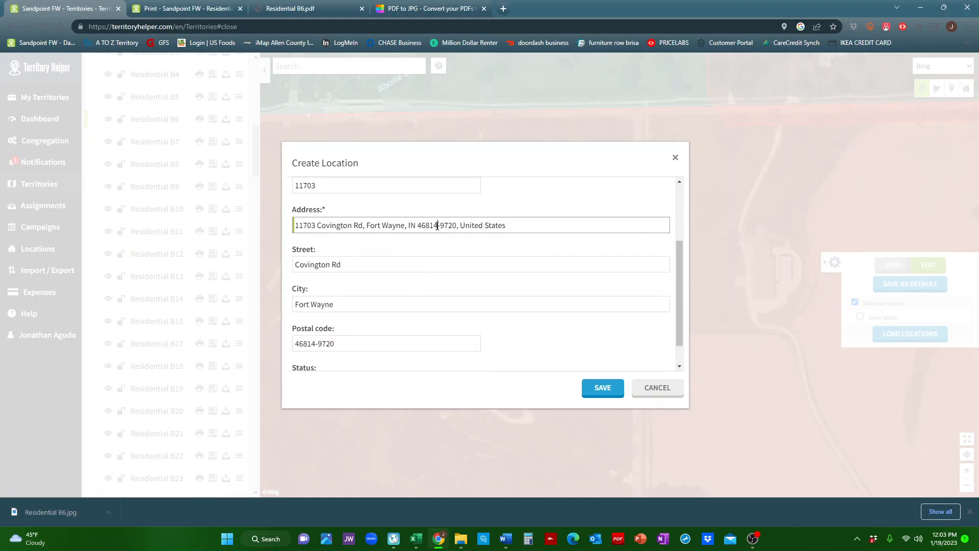
pyautogui.moveTo(437, 225); pyautogui.dragTo(307, 215)
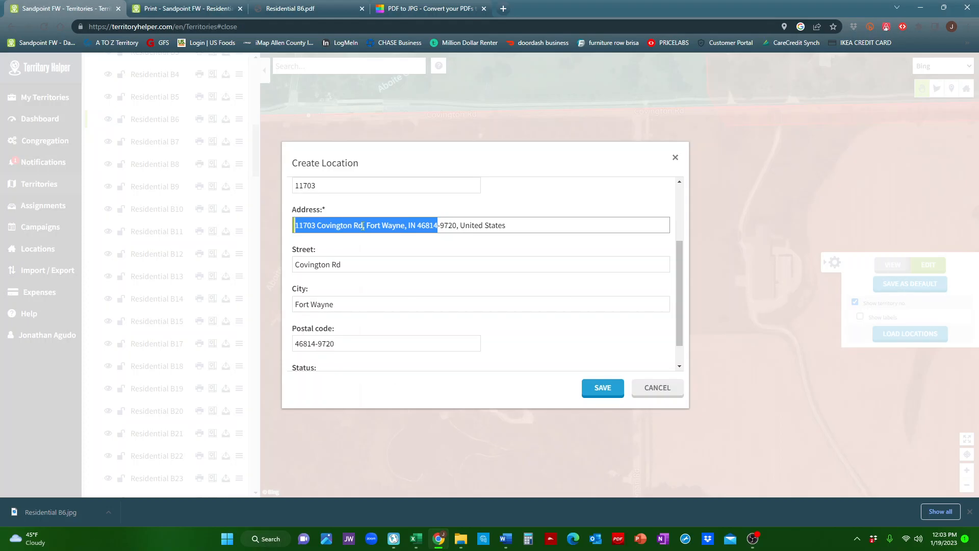
pyautogui.rightClick(363, 226)
pyautogui.click(394, 267)
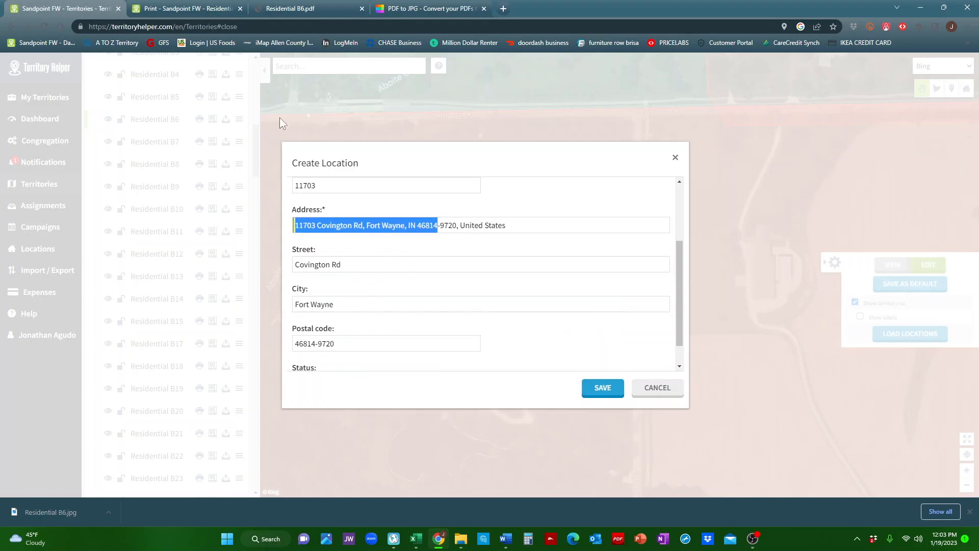
# Search for google maps in the print tab and open Google Maps.
pyautogui.click(183, 8)
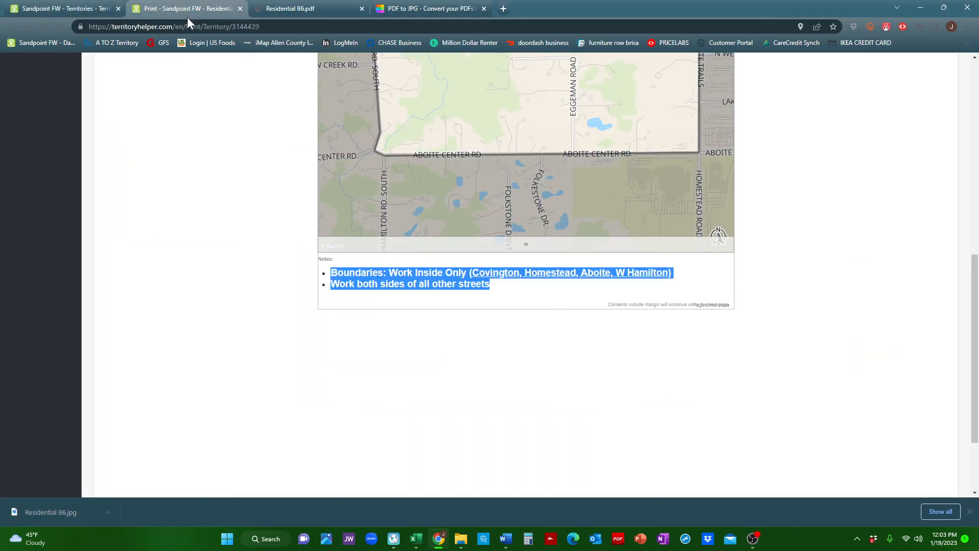
pyautogui.click(193, 27)
pyautogui.write('g')
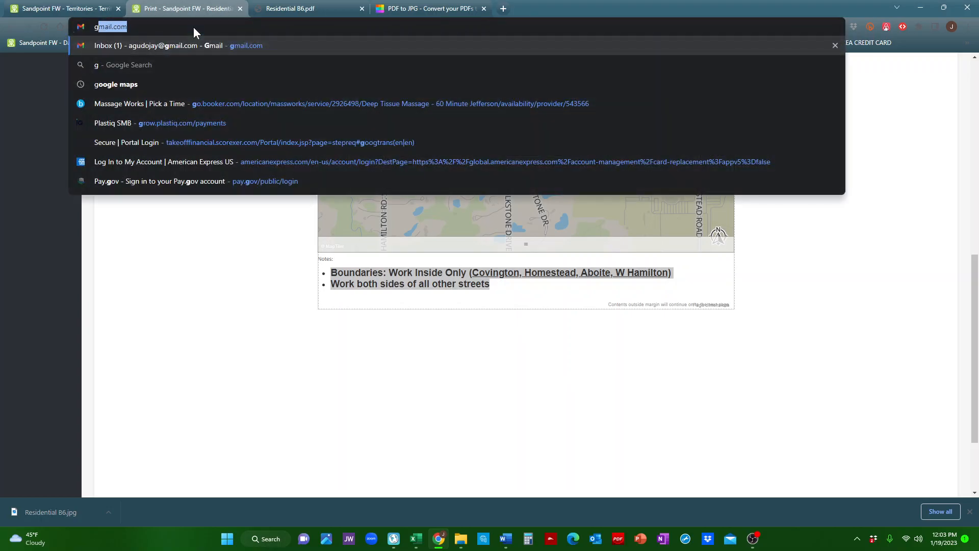
pyautogui.write('oogle maps')
pyautogui.press('Return')
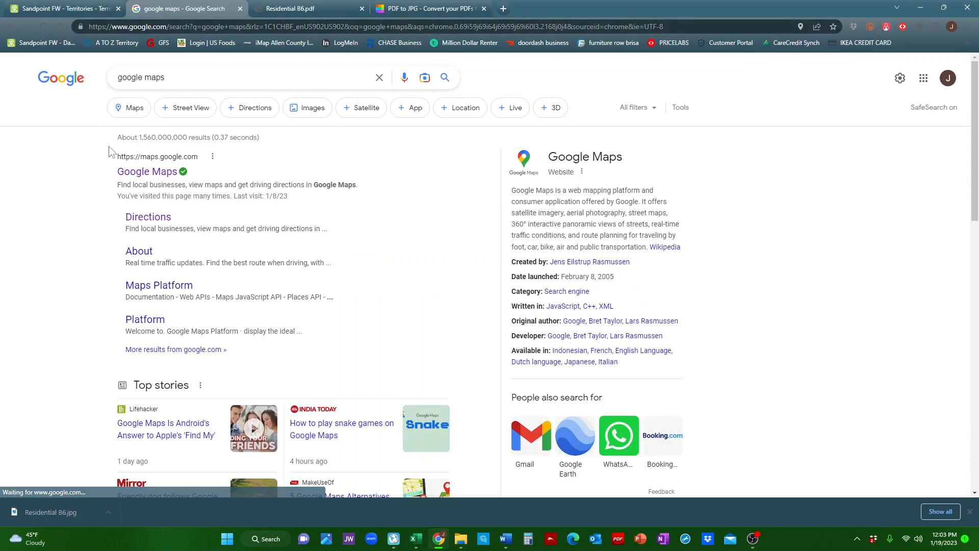
pyautogui.click(145, 174)
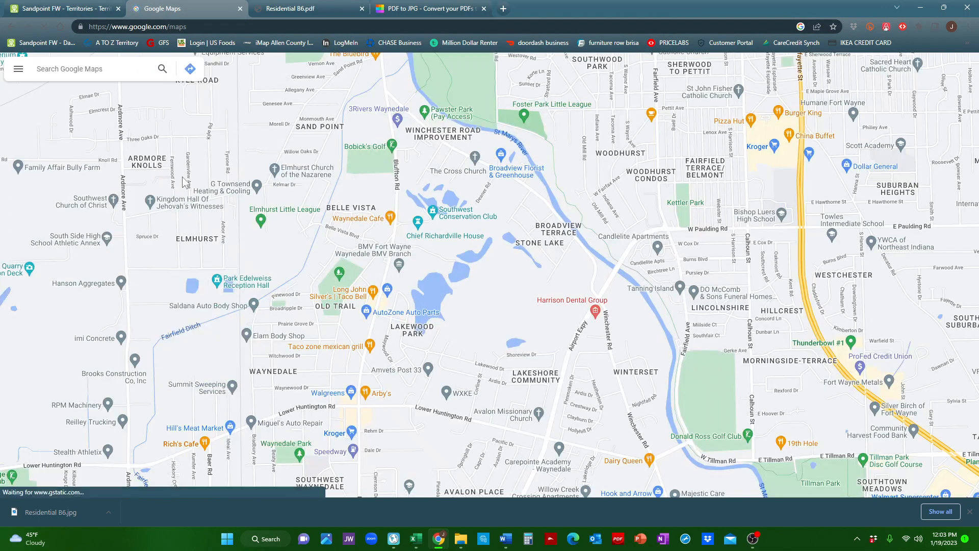
# Paste the copied address into the Google Maps search and look it up.
pyautogui.rightClick(86, 75)
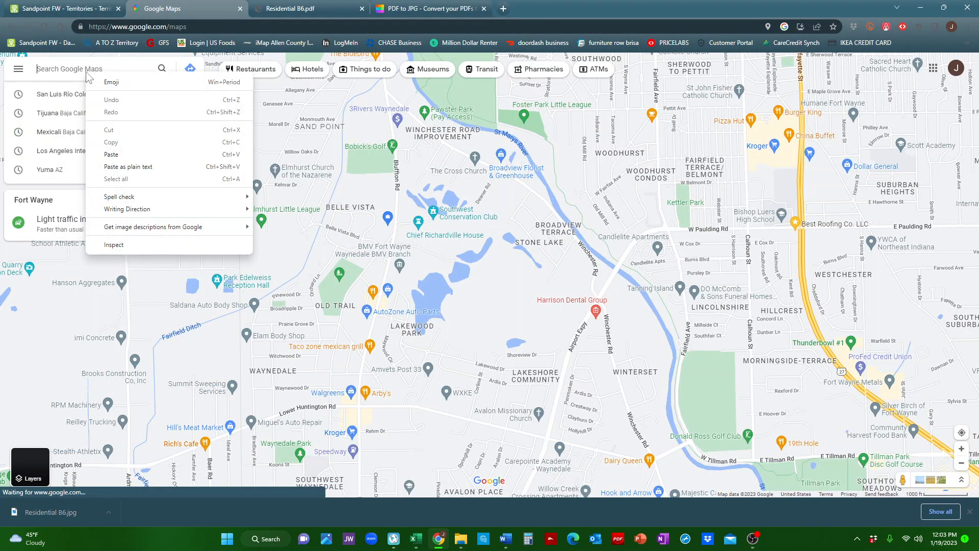
pyautogui.click(137, 158)
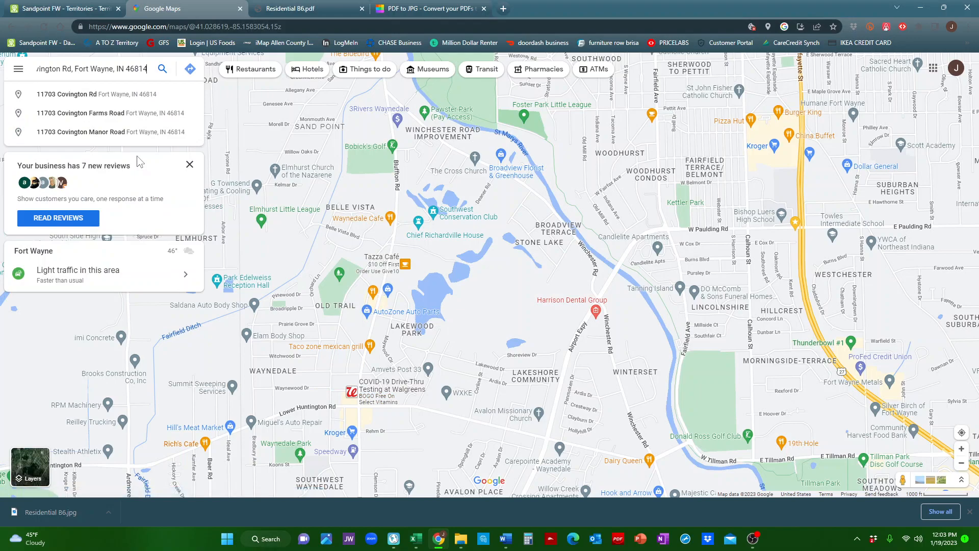
pyautogui.press('Return')
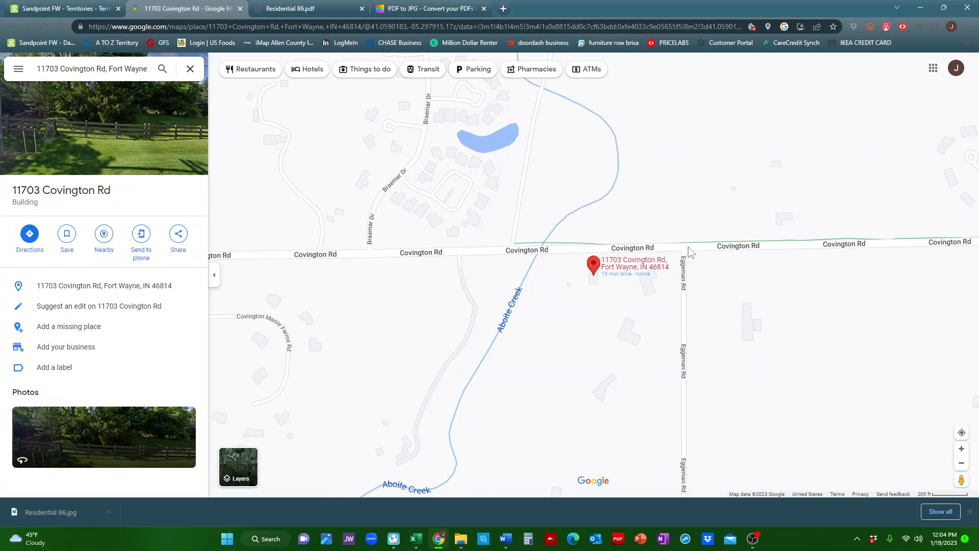
pyautogui.click(90, 6)
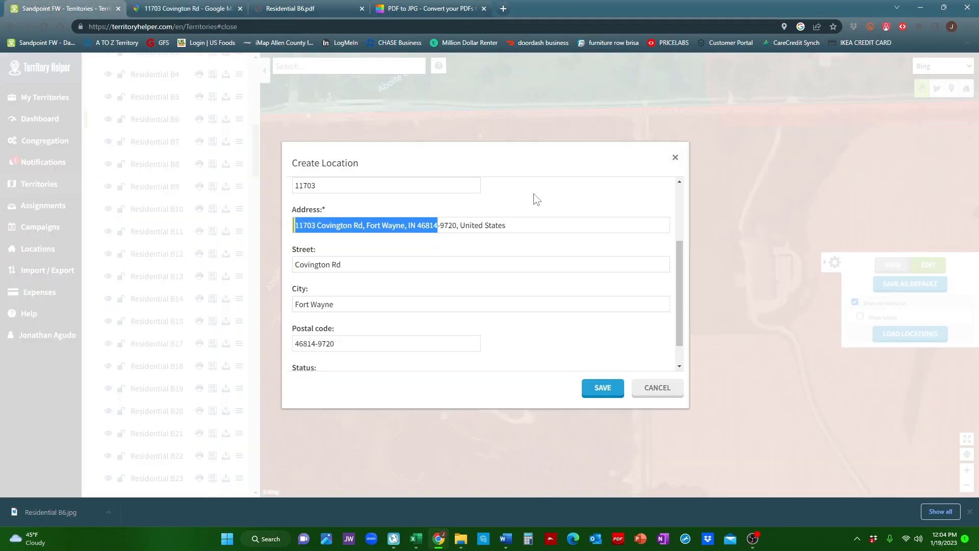
pyautogui.click(675, 158)
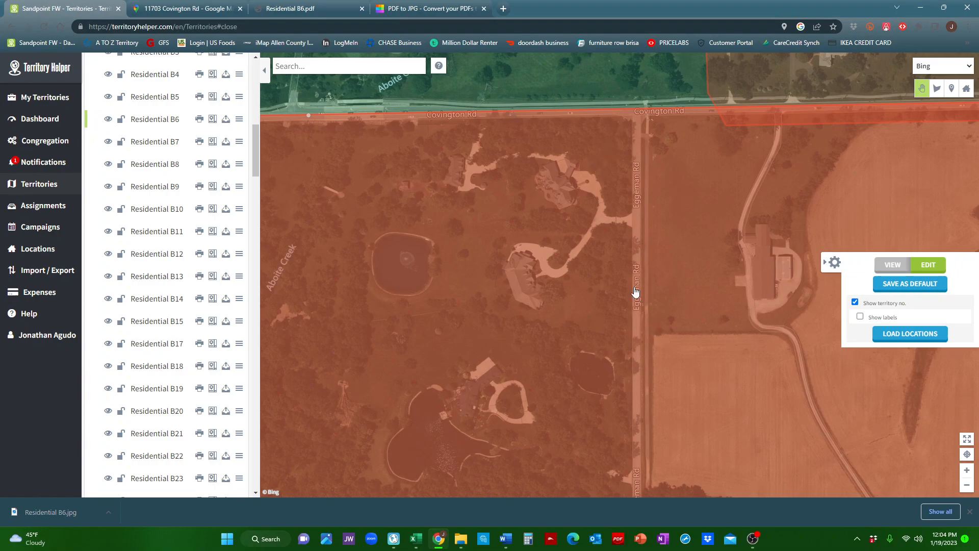
pyautogui.click(199, 8)
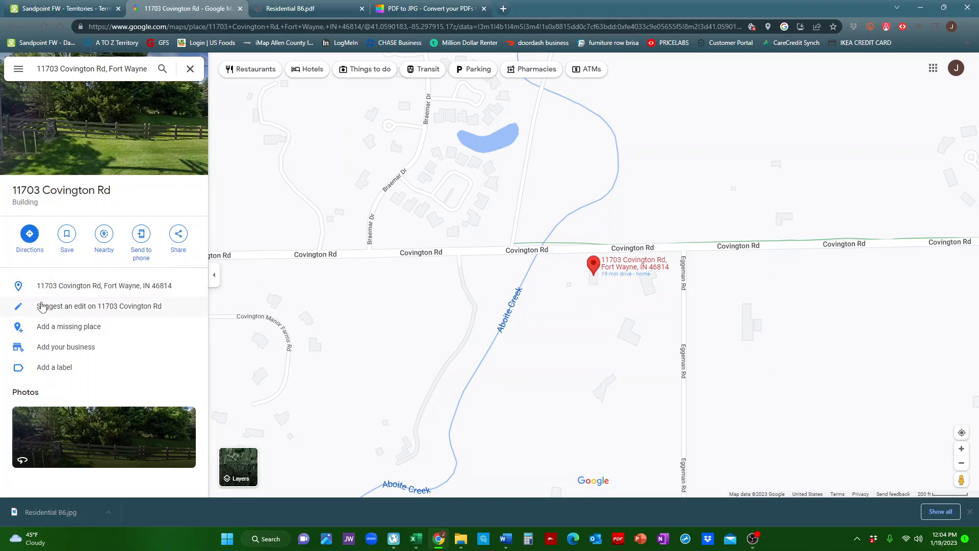
pyautogui.click(181, 234)
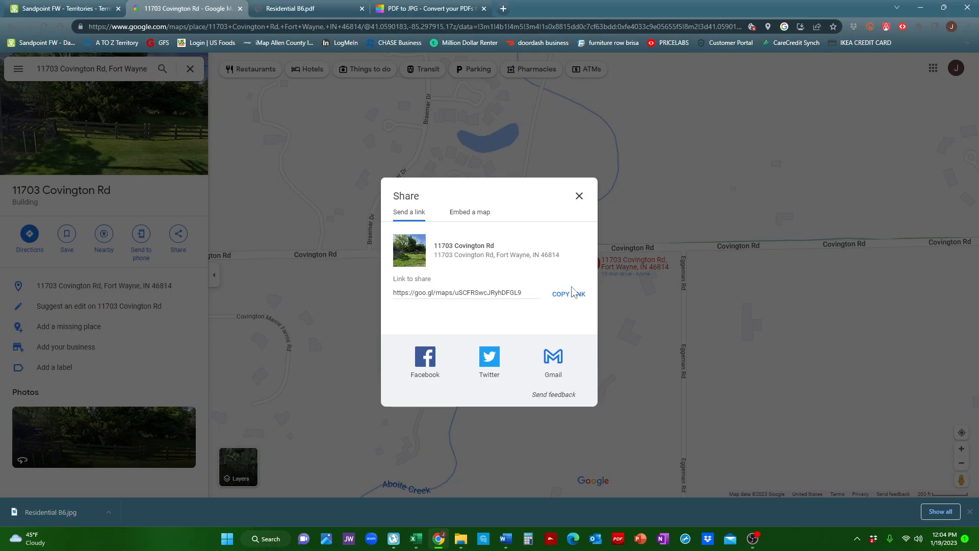
pyautogui.click(575, 296)
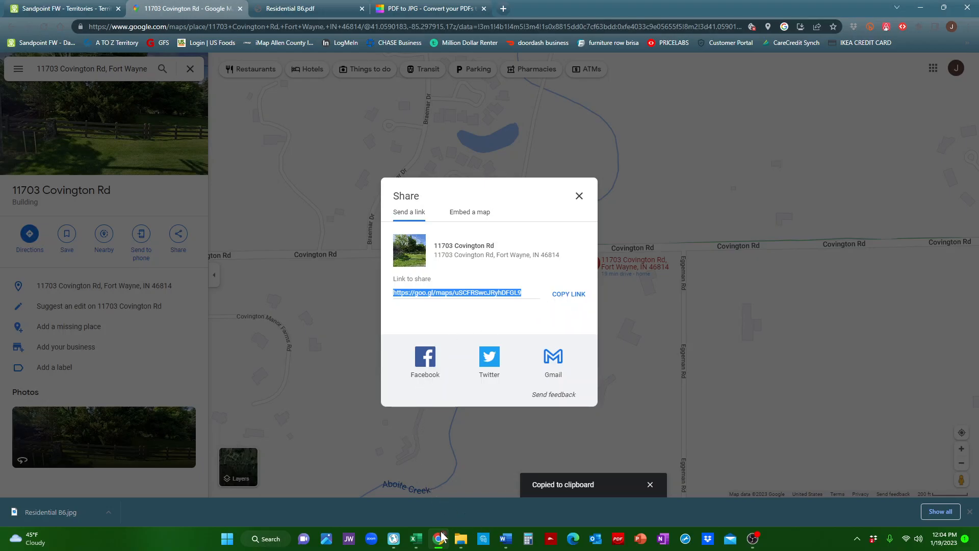
# Paste the share link into territory B-6's Link 1 field in New World Scheduler.
pyautogui.click(395, 539)
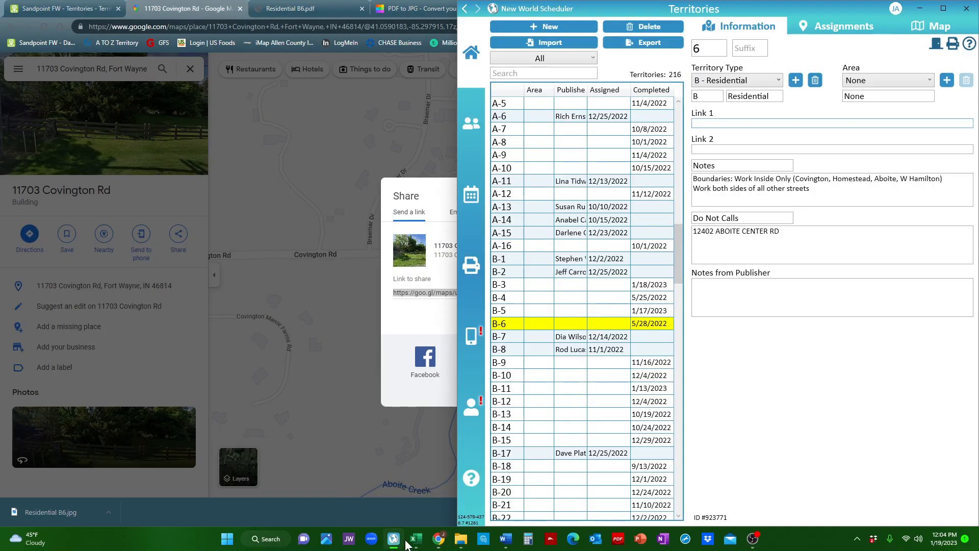
pyautogui.rightClick(715, 124)
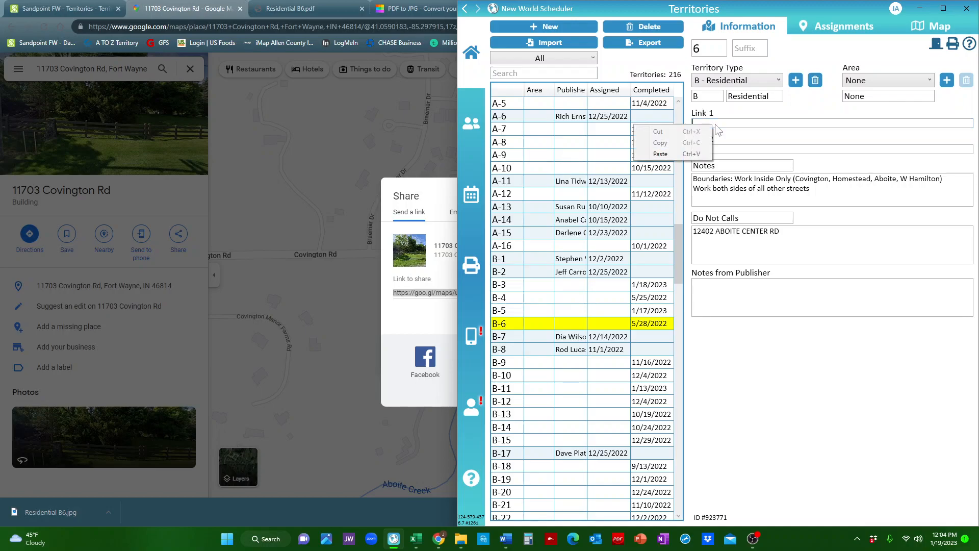
pyautogui.click(694, 155)
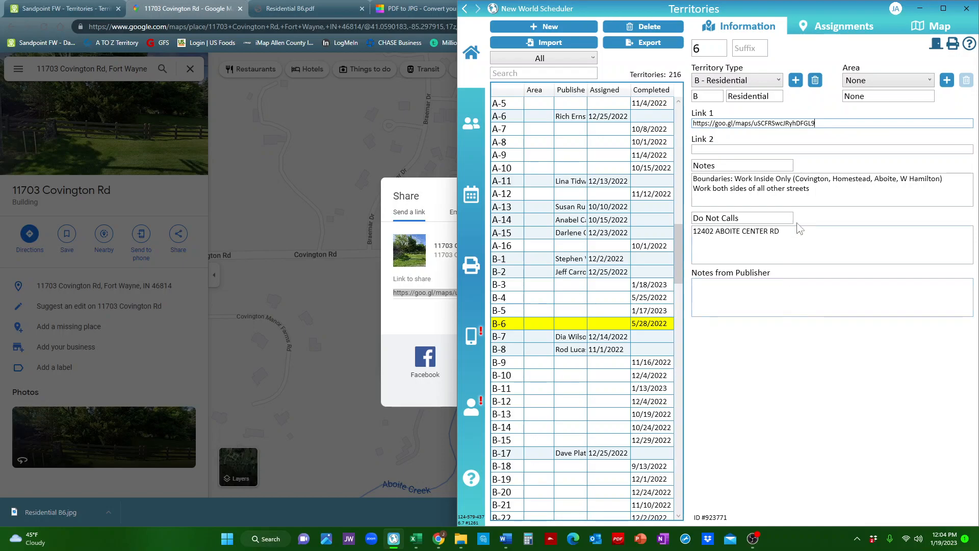
pyautogui.click(870, 80)
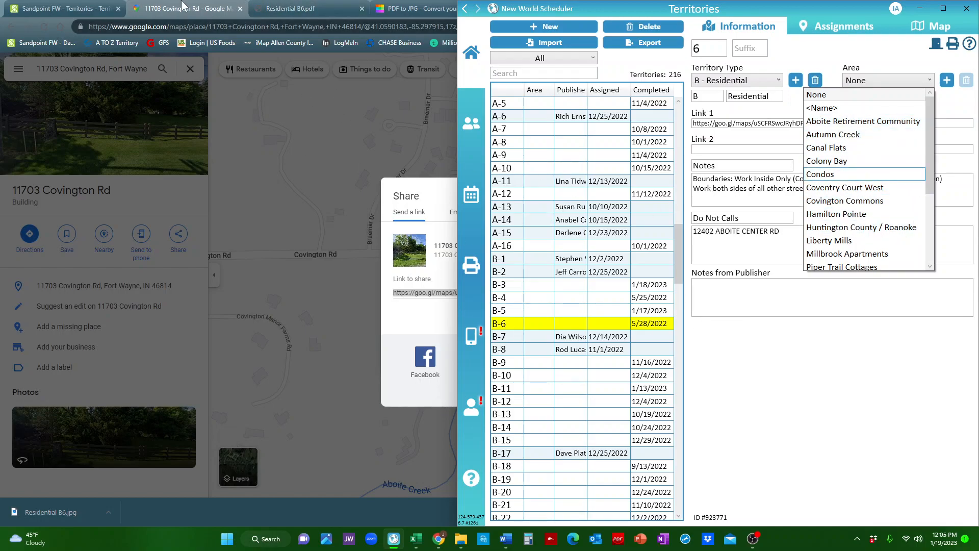
pyautogui.click(249, 257)
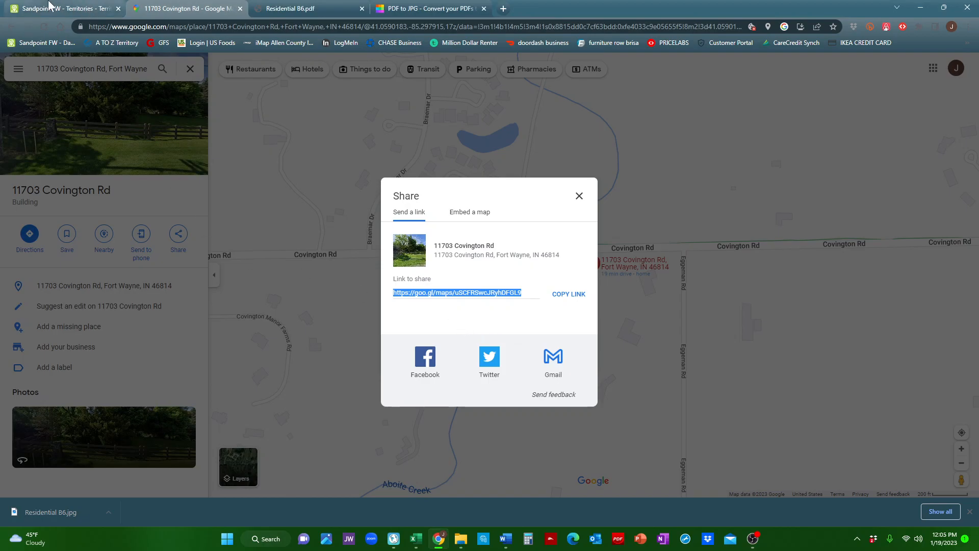
# Place a house location on the same house in the territory map and highlight the 46814 zip code in its address.
pyautogui.click(66, 8)
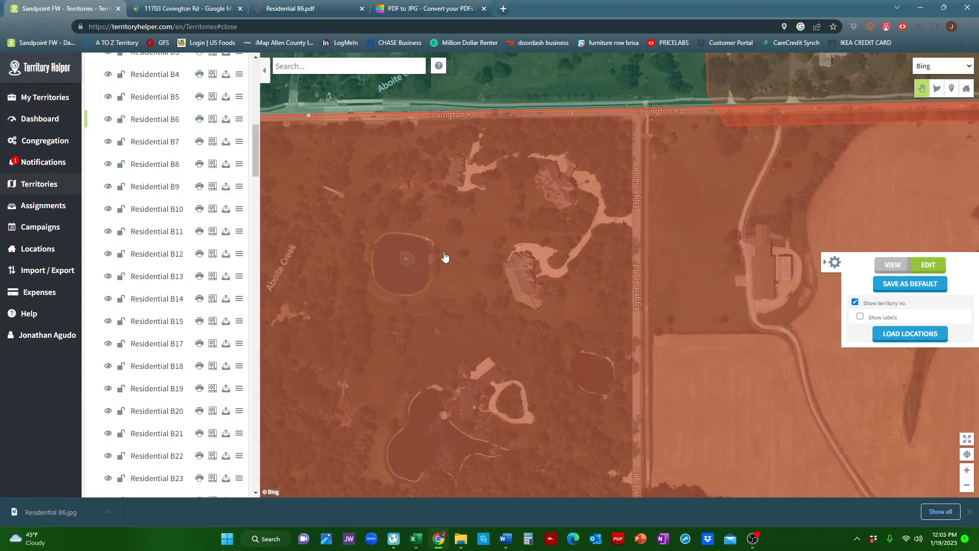
pyautogui.moveTo(516, 228); pyautogui.dragTo(556, 232)
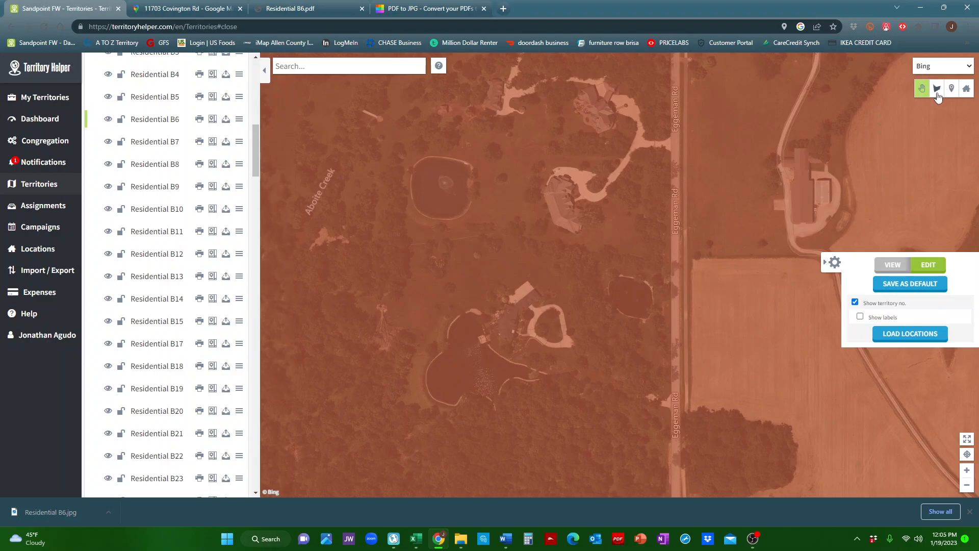
pyautogui.click(966, 88)
pyautogui.click(481, 109)
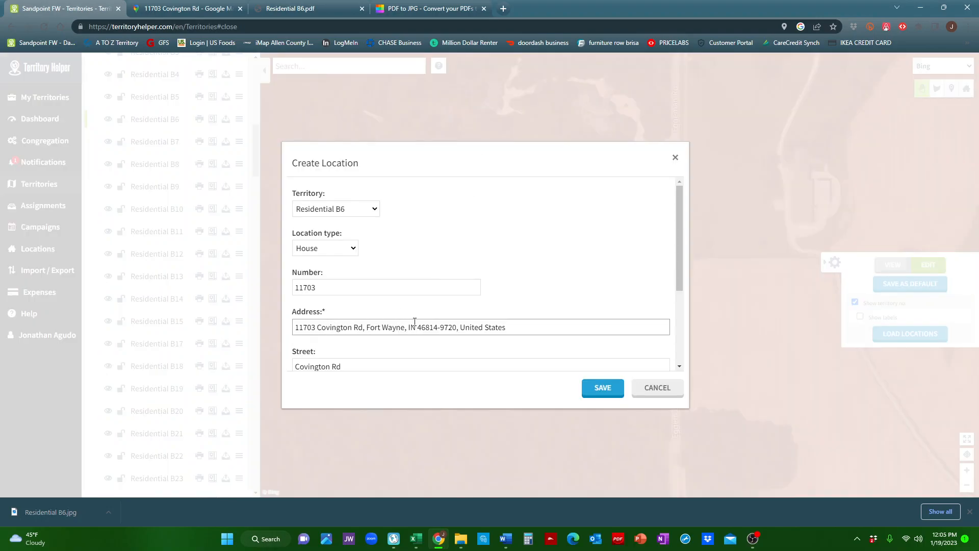
pyautogui.moveTo(417, 327); pyautogui.dragTo(437, 327)
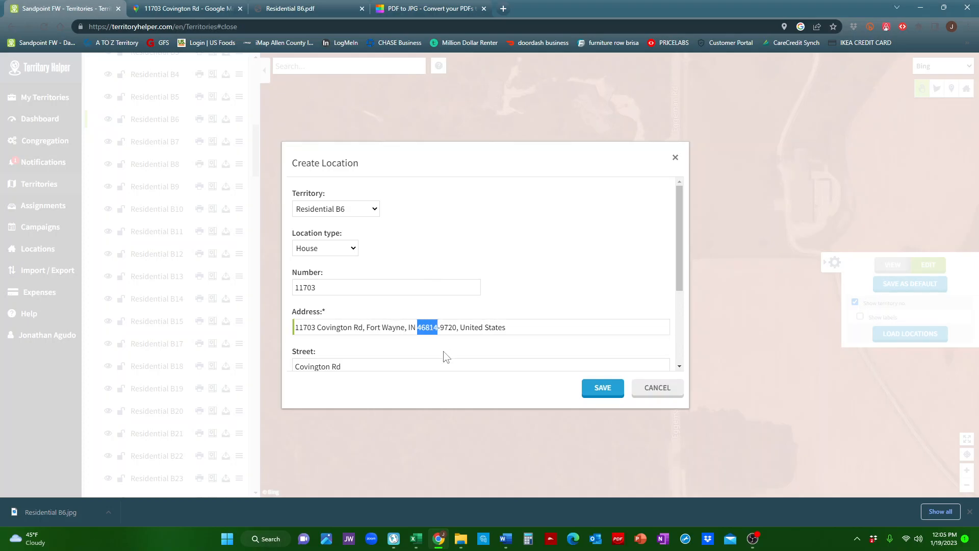
# Start a Google search query reading 'what is the county for zip code', removing the accidentally pasted link.
pyautogui.click(184, 8)
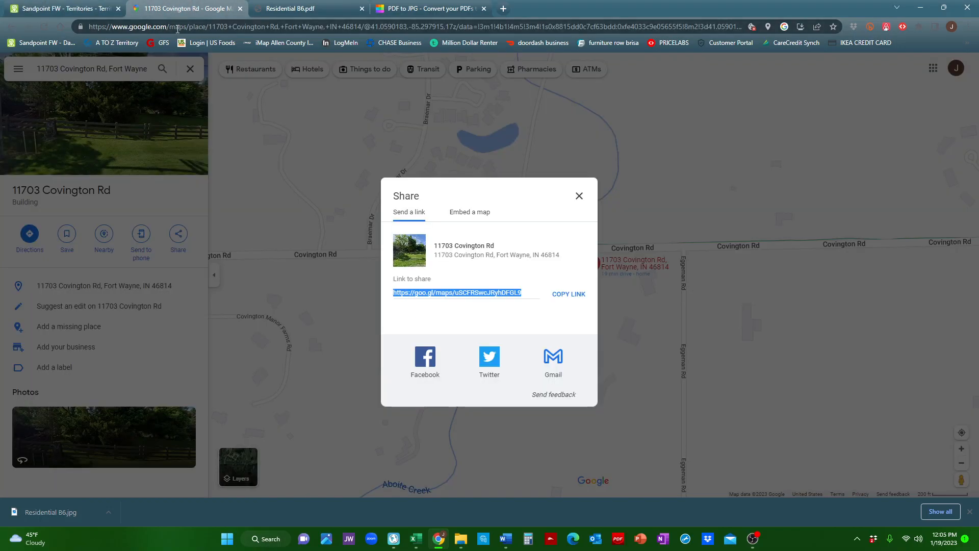
pyautogui.click(178, 27)
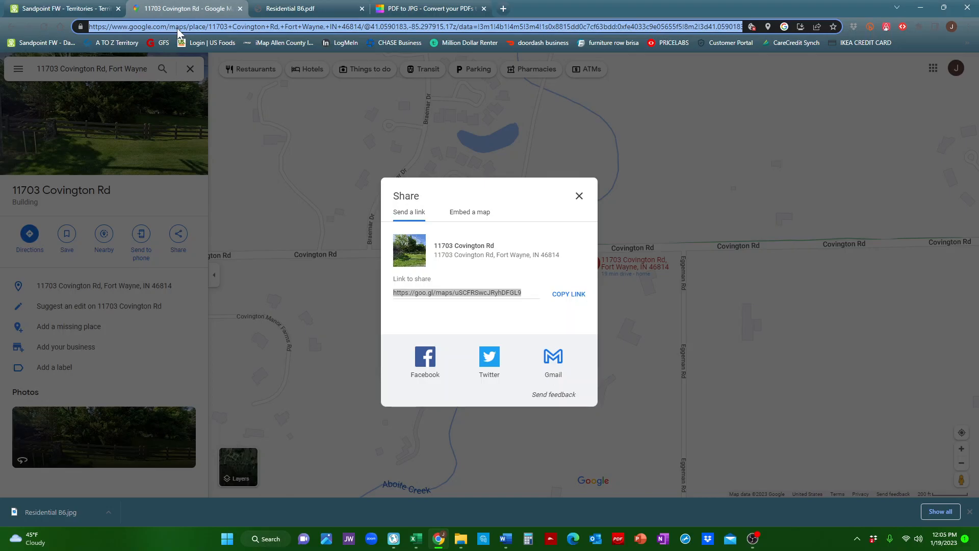
pyautogui.write('what is the c')
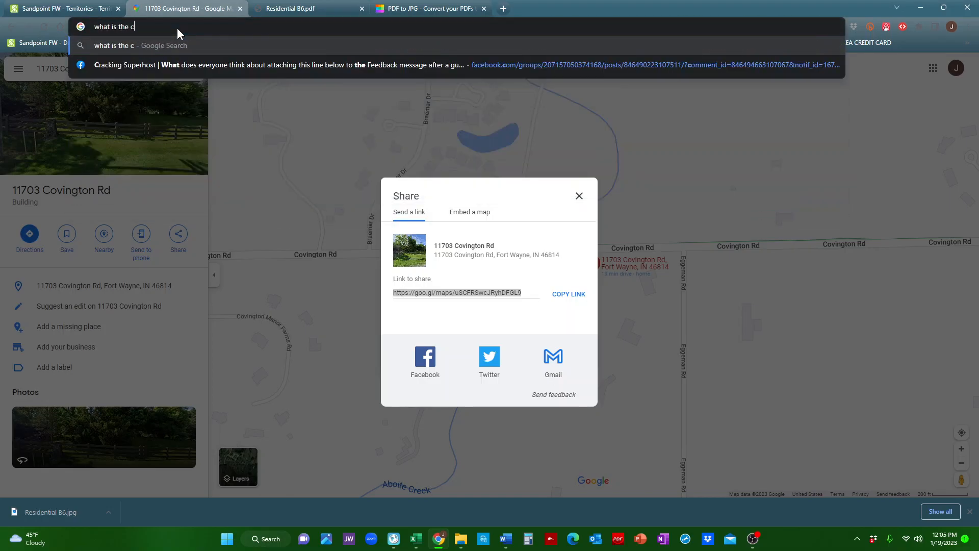
pyautogui.write('ounty for zip code')
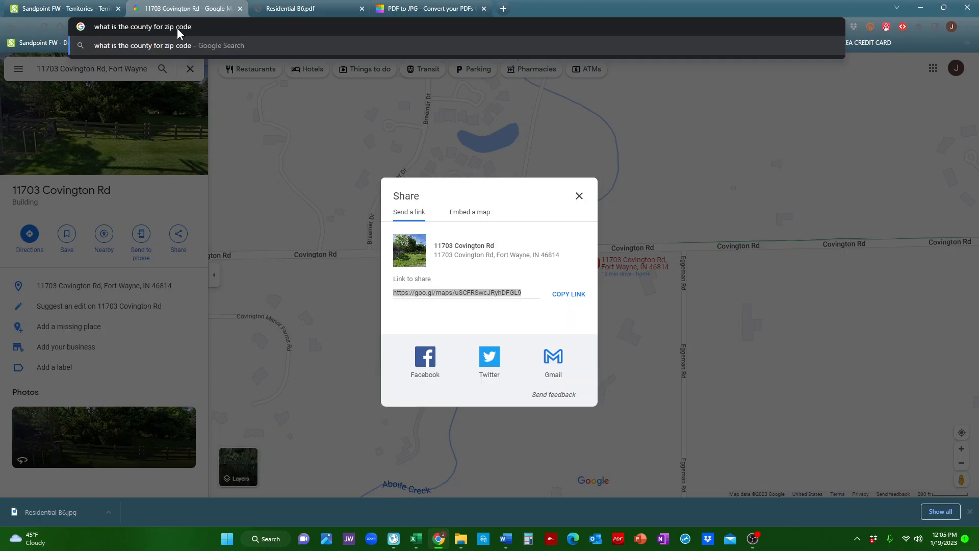
pyautogui.rightClick(202, 28)
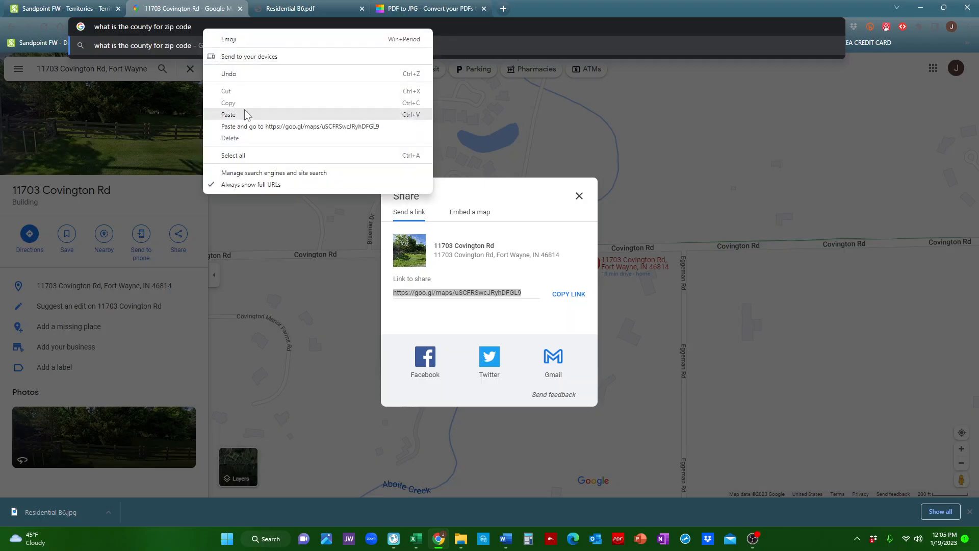
pyautogui.click(245, 113)
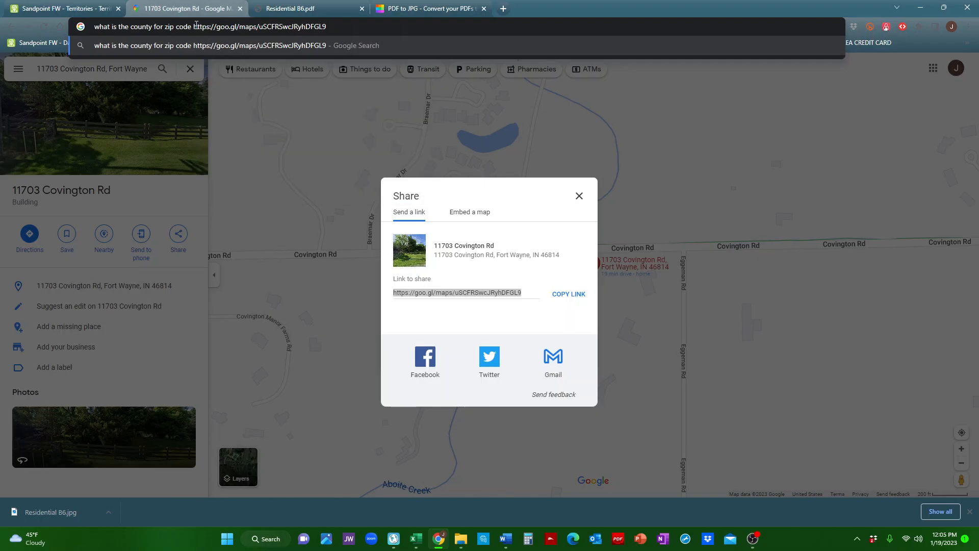
pyautogui.moveTo(195, 24); pyautogui.dragTo(345, 38)
pyautogui.press('BackSpace')
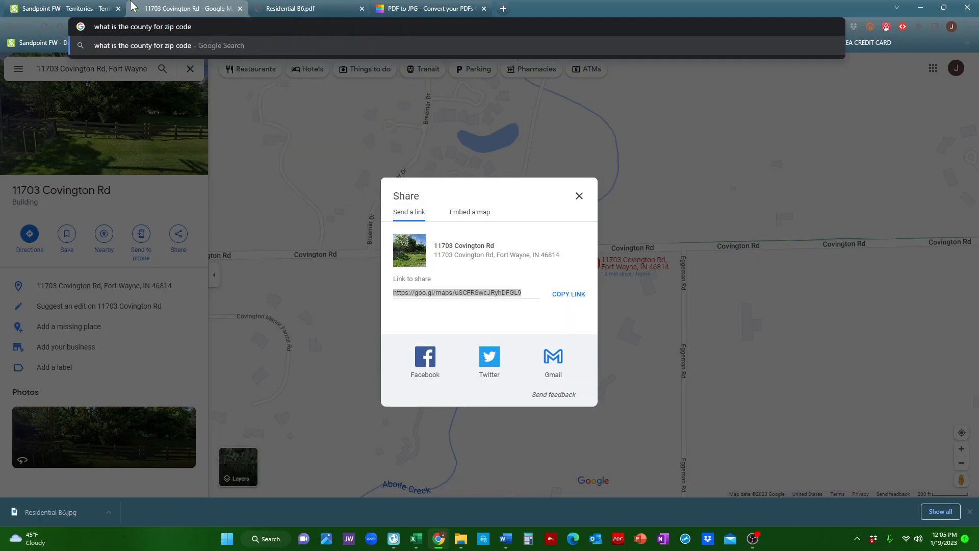
# Finish and run the search 'what is the county for zip code 46814' and highlight the county answer.
pyautogui.click(88, 9)
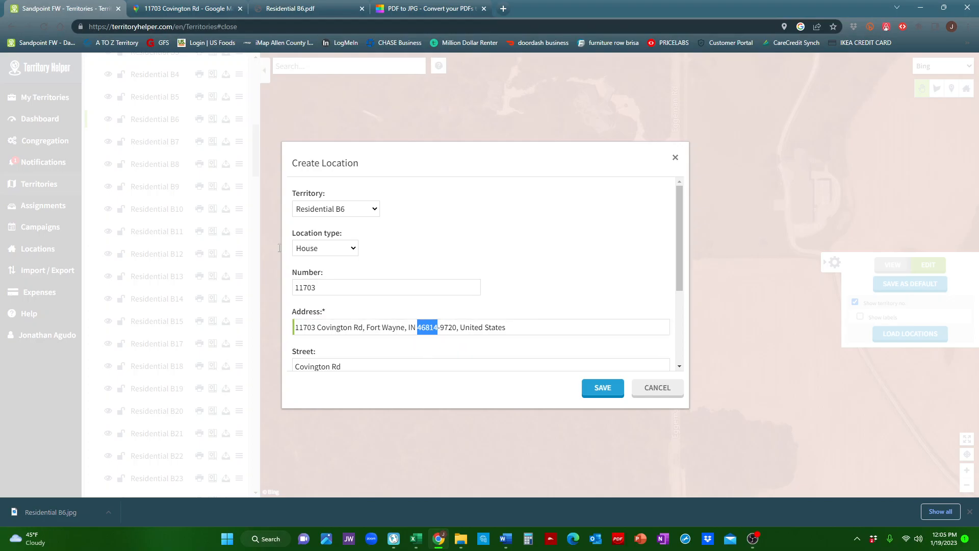
pyautogui.click(189, 8)
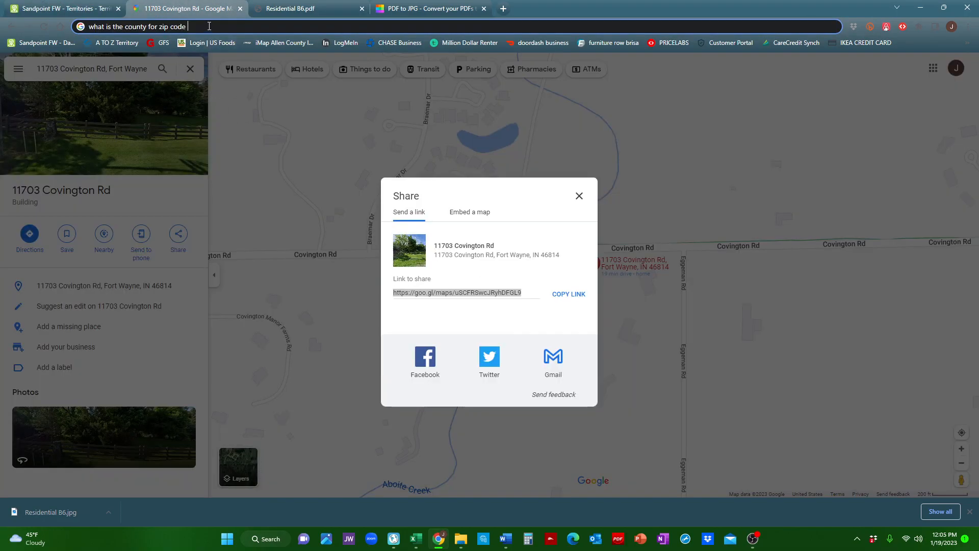
pyautogui.write('46814')
pyautogui.press('Return')
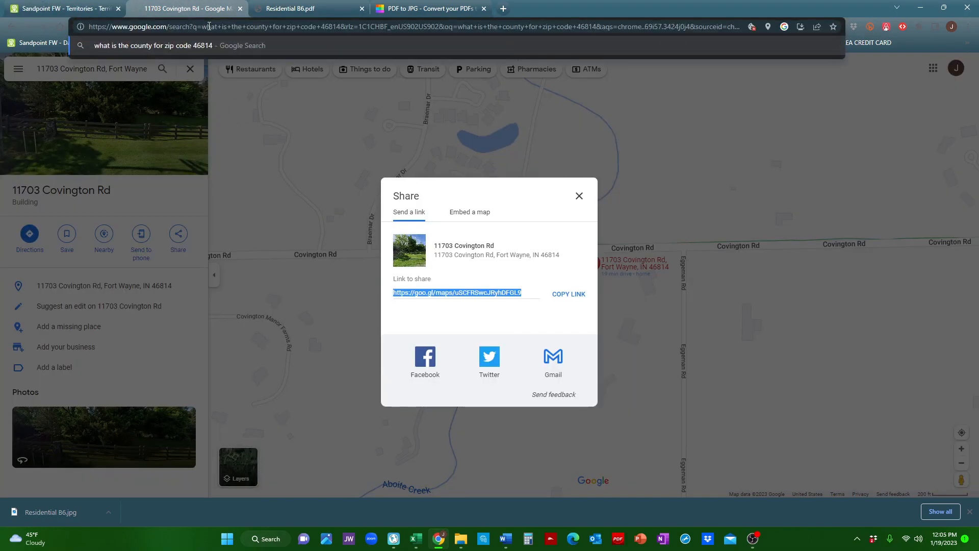
pyautogui.moveTo(132, 159); pyautogui.dragTo(220, 160)
pyautogui.click(220, 160)
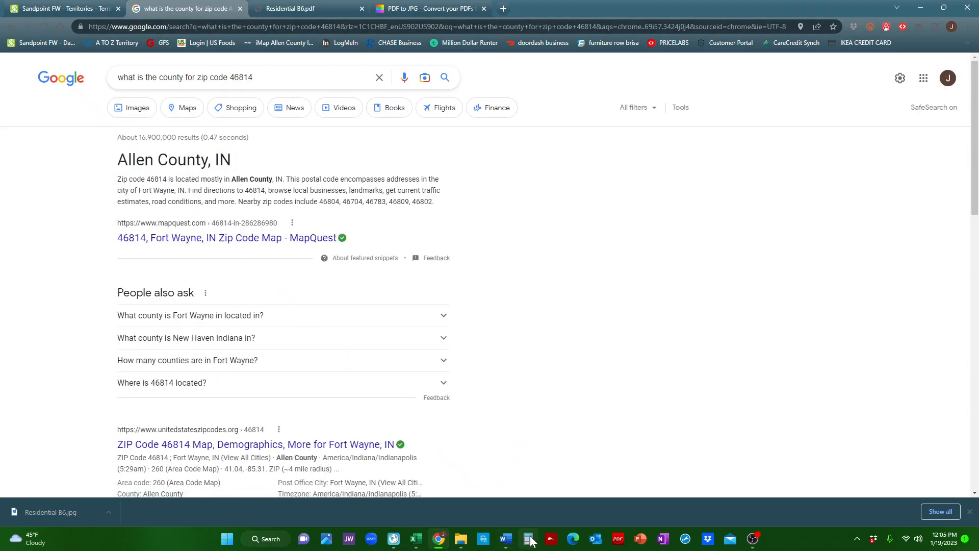
# Switch to New World Scheduler and browse the Area list of territory B-6 for a county entry.
pyautogui.click(393, 539)
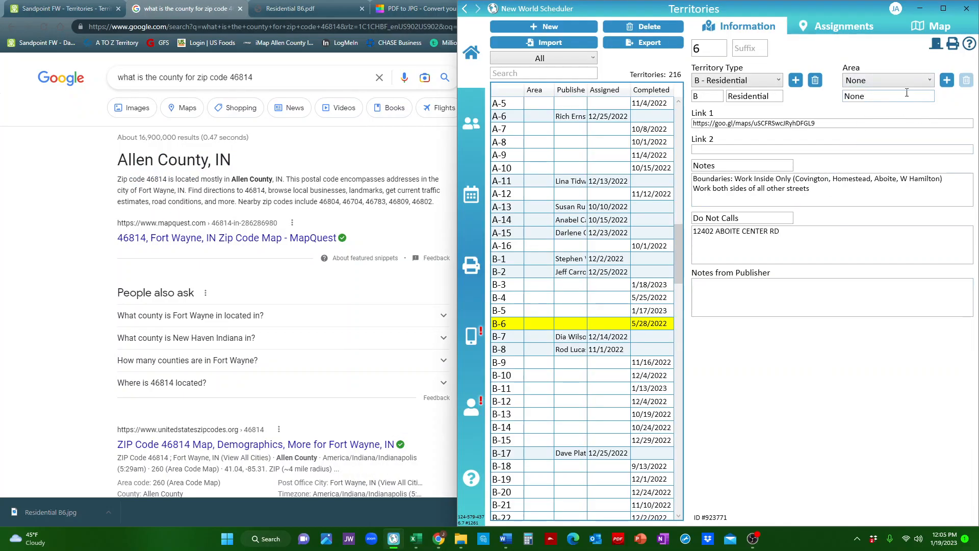
pyautogui.click(887, 81)
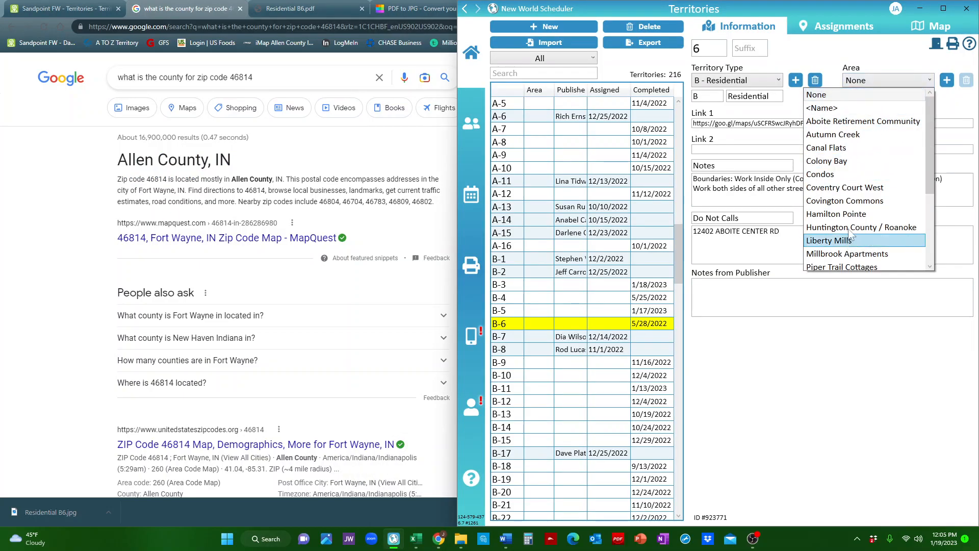
pyautogui.click(922, 79)
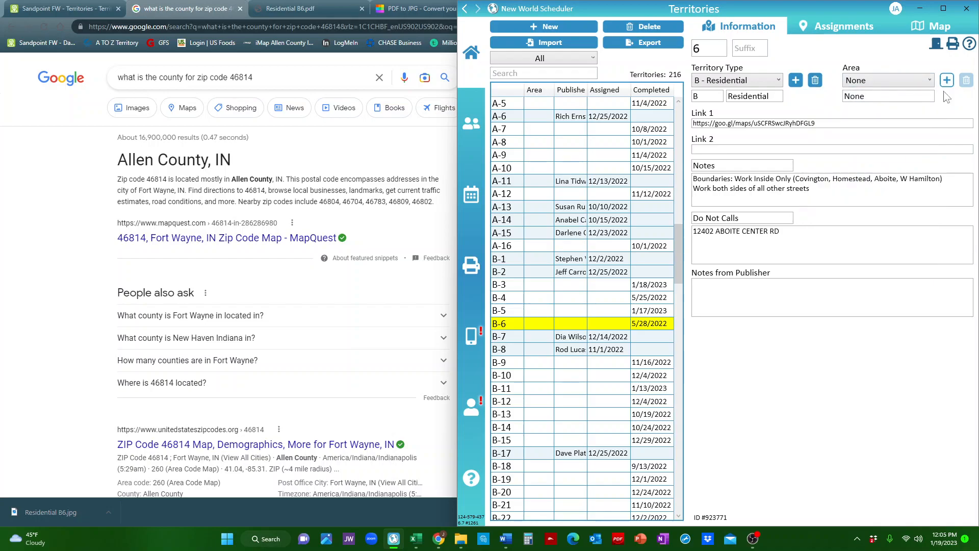
pyautogui.click(866, 80)
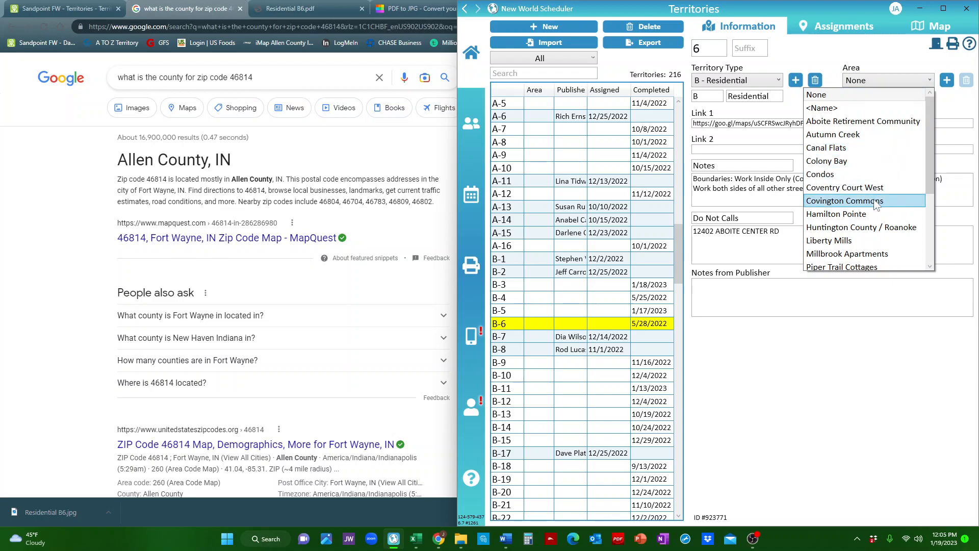
pyautogui.scroll(-2, 875, 187)
pyautogui.scroll(-1, 878, 185)
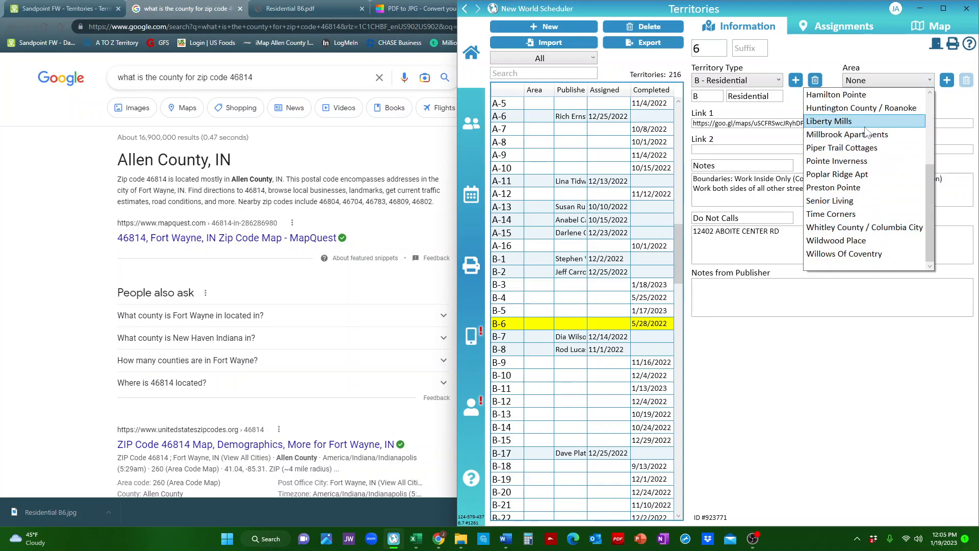
pyautogui.scroll(1, 868, 125)
pyautogui.scroll(2, 844, 222)
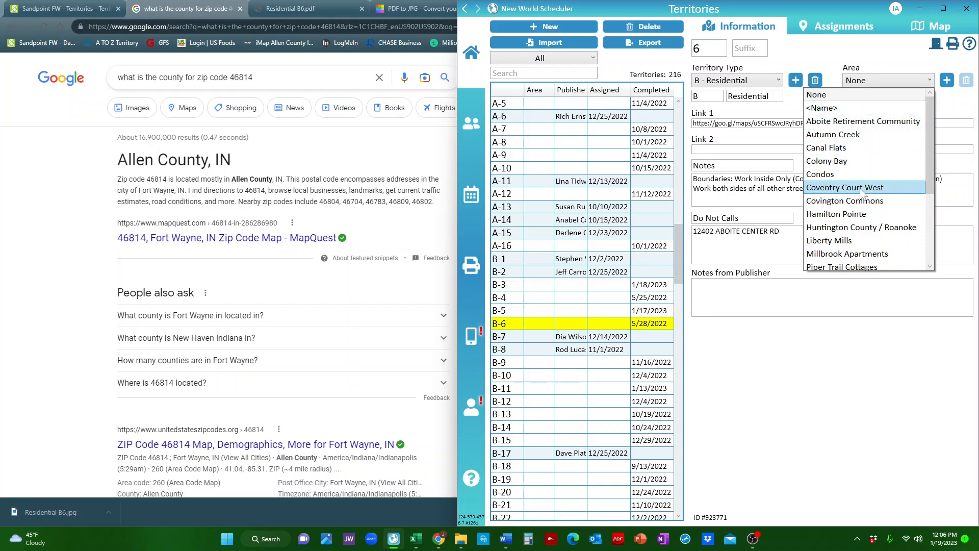
pyautogui.scroll(-2, 866, 204)
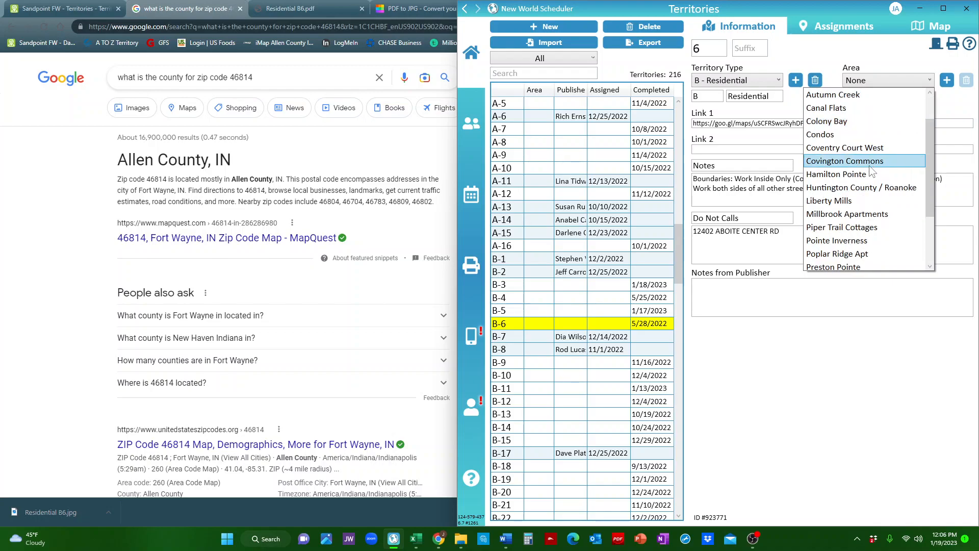
pyautogui.scroll(-1, 874, 224)
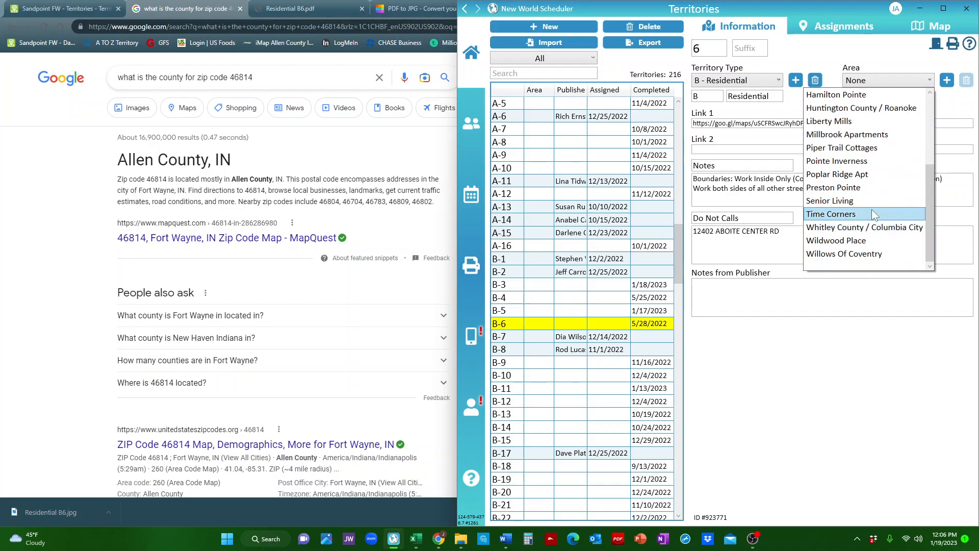
pyautogui.click(914, 81)
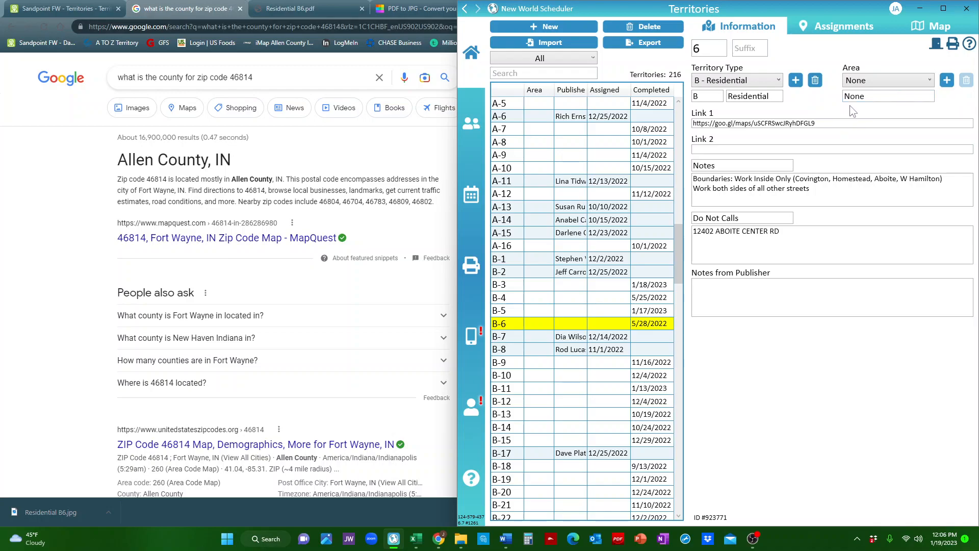
# Add a new area named Allen County and assign it to territory B-6.
pyautogui.click(946, 80)
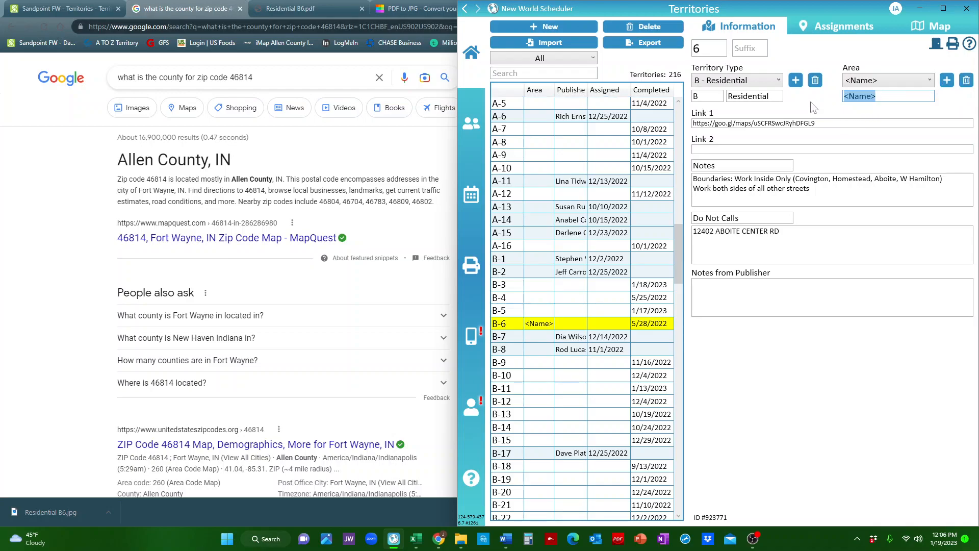
pyautogui.write('Allen County')
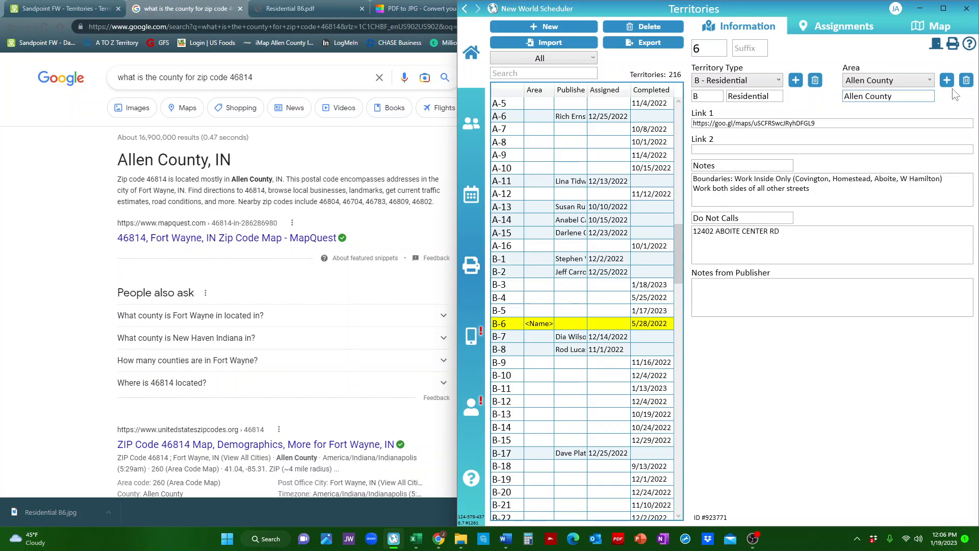
pyautogui.click(929, 81)
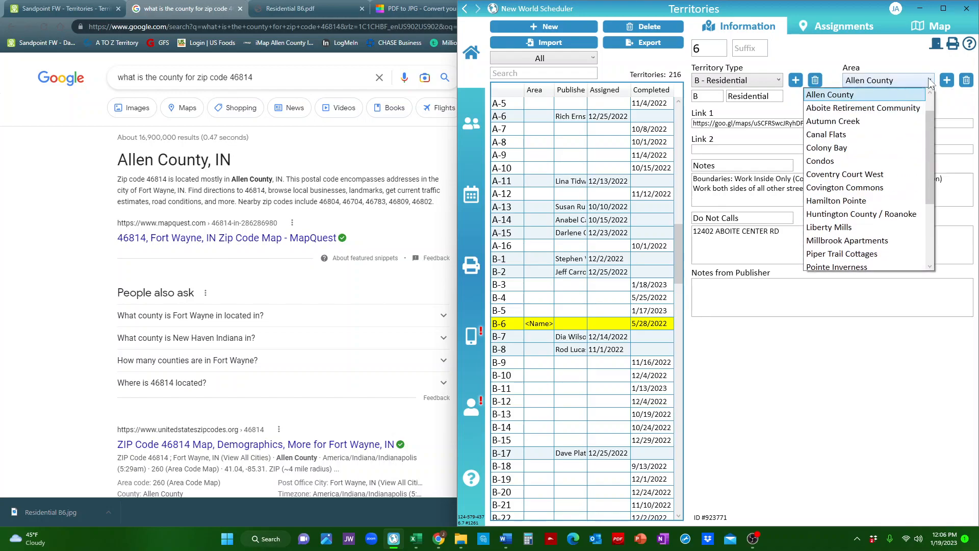
pyautogui.scroll(1, 910, 100)
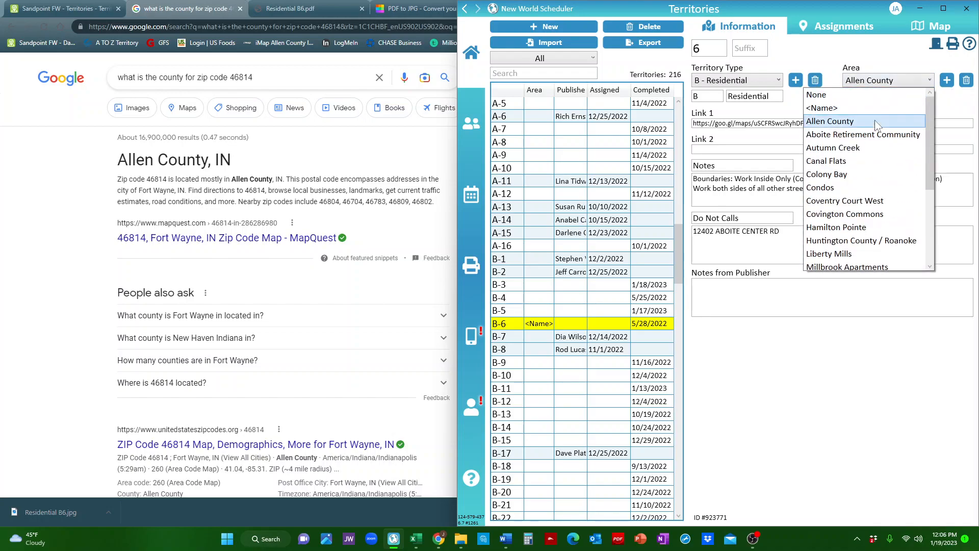
pyautogui.click(951, 119)
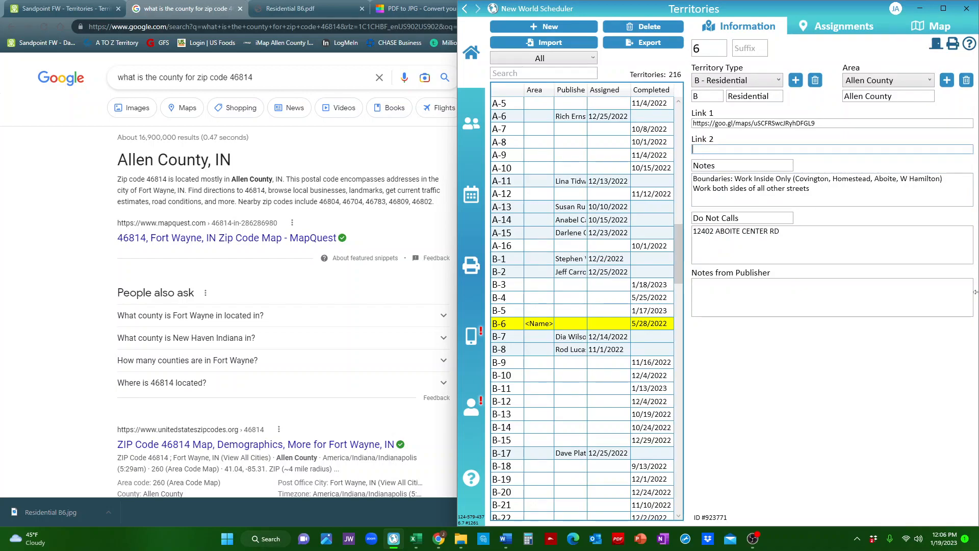
# View the territory's Assignments and Map sections, then return to its Information.
pyautogui.click(842, 26)
pyautogui.click(933, 26)
pyautogui.click(745, 30)
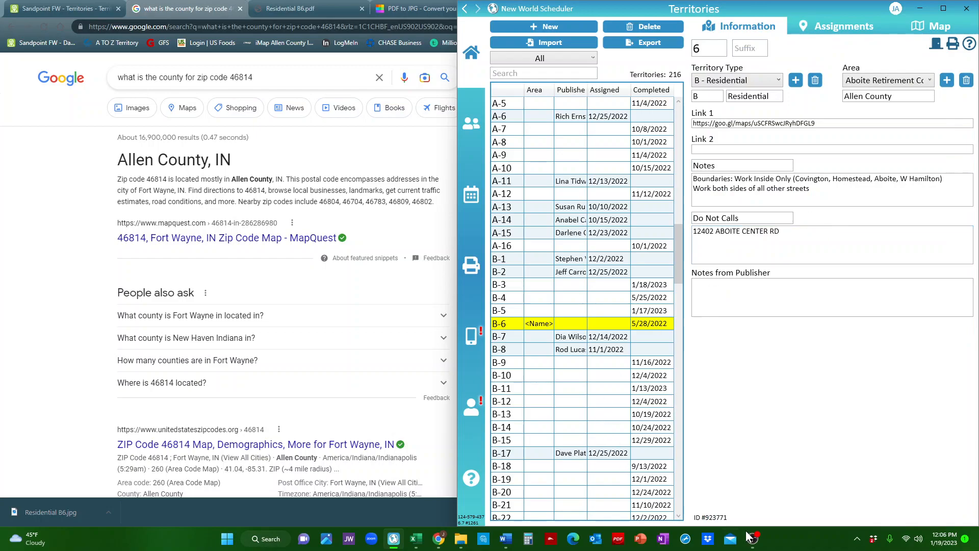